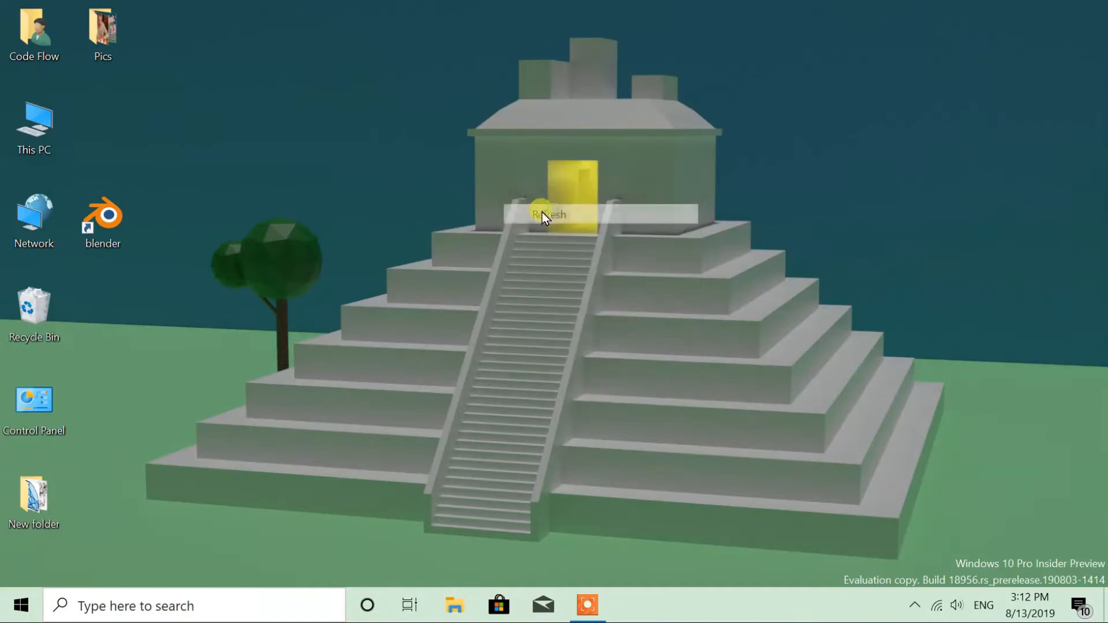
# Step: Launch Blender, dismiss the splash screen and turn on the Screencast Keys display
pyautogui.doubleClick(97, 221)
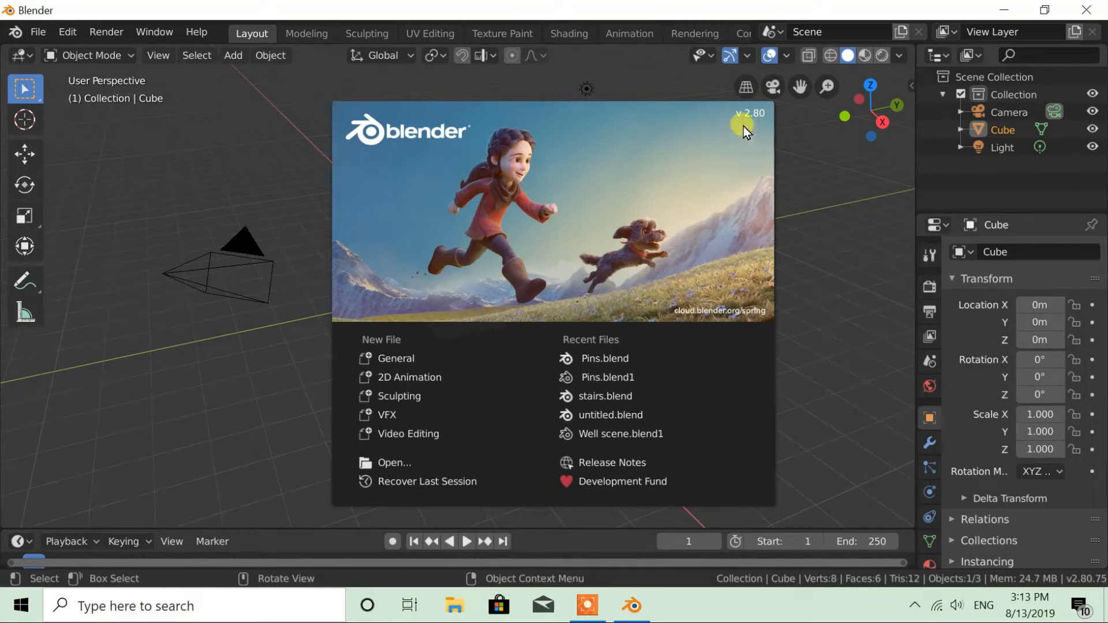
pyautogui.click(701, 231)
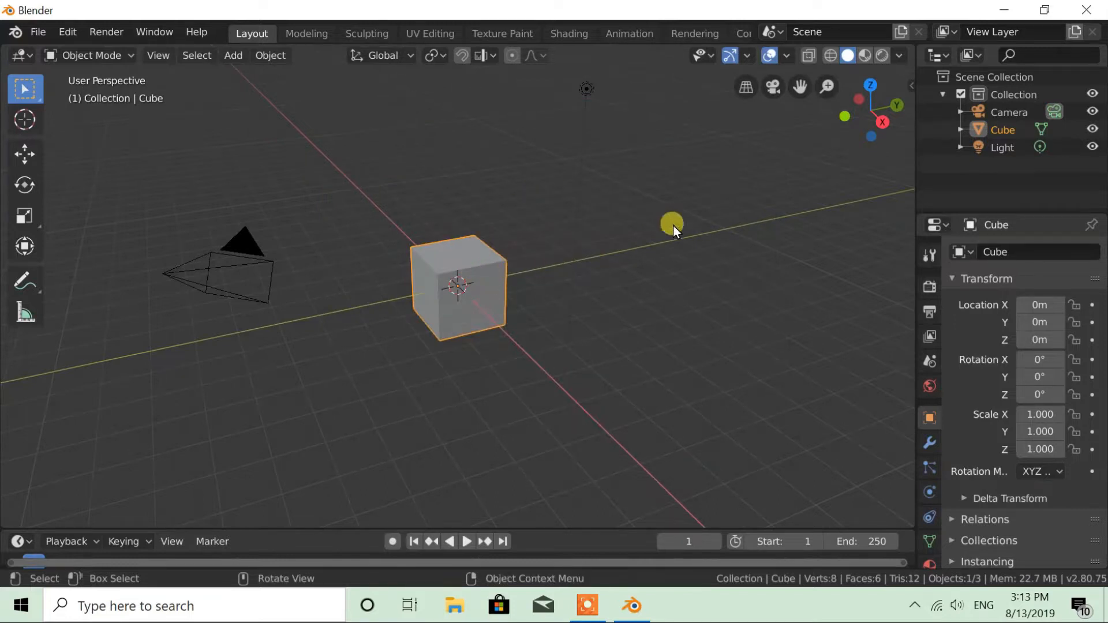
pyautogui.click(911, 87)
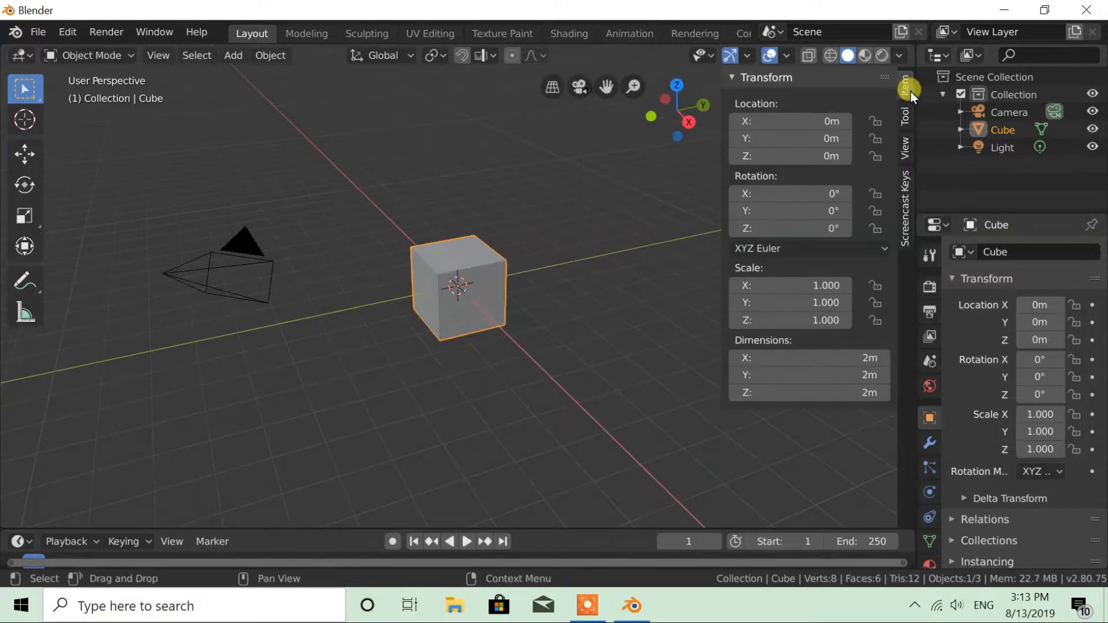
pyautogui.click(904, 214)
pyautogui.click(748, 77)
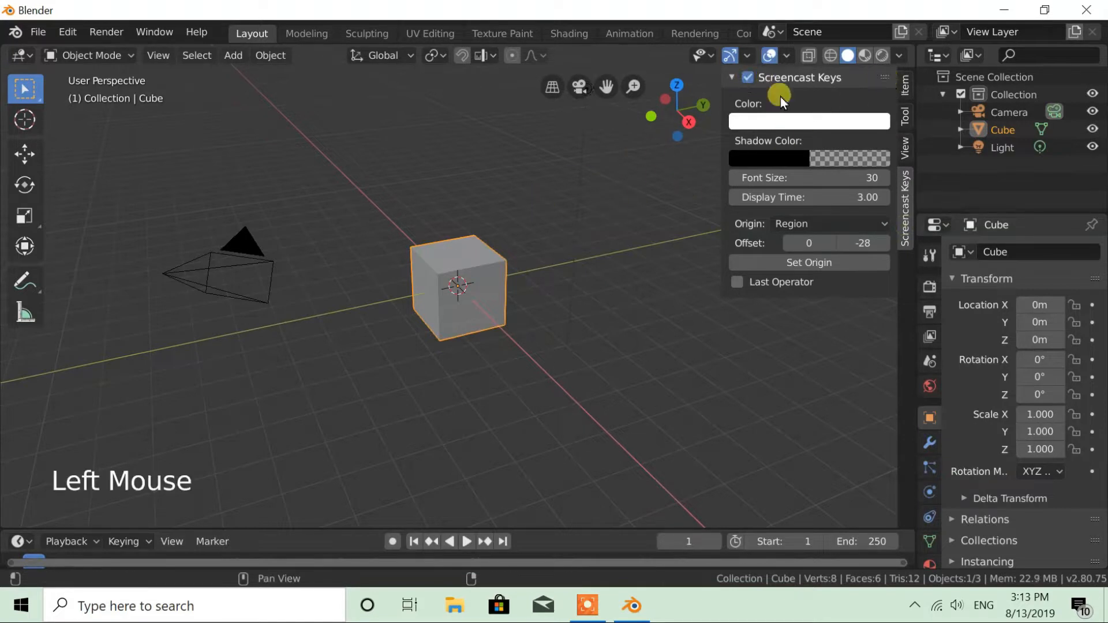
pyautogui.press('n')
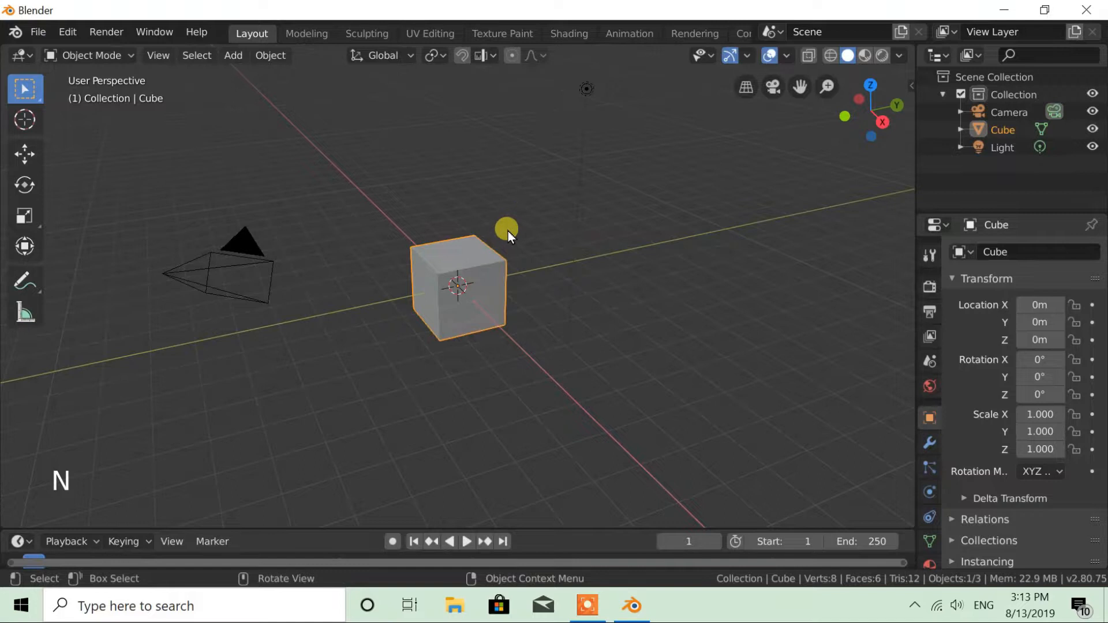
# Step: Add a mesh plane and scale it up about 29 times as a ground surface
pyautogui.hotkey('shift', 'a')
pyautogui.moveTo(506, 233)
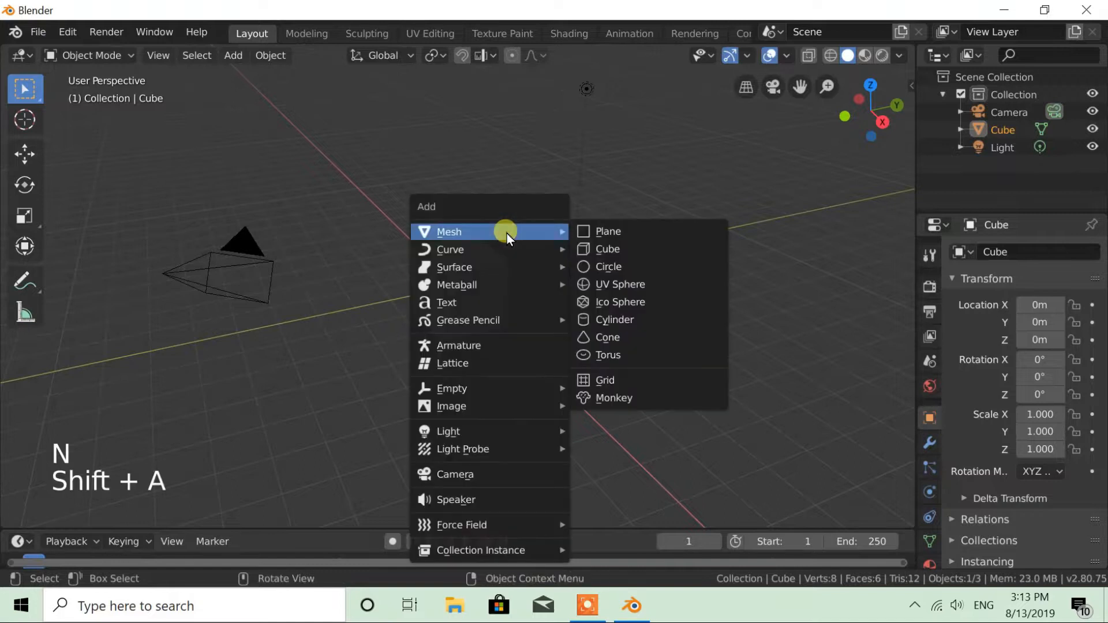
pyautogui.click(601, 234)
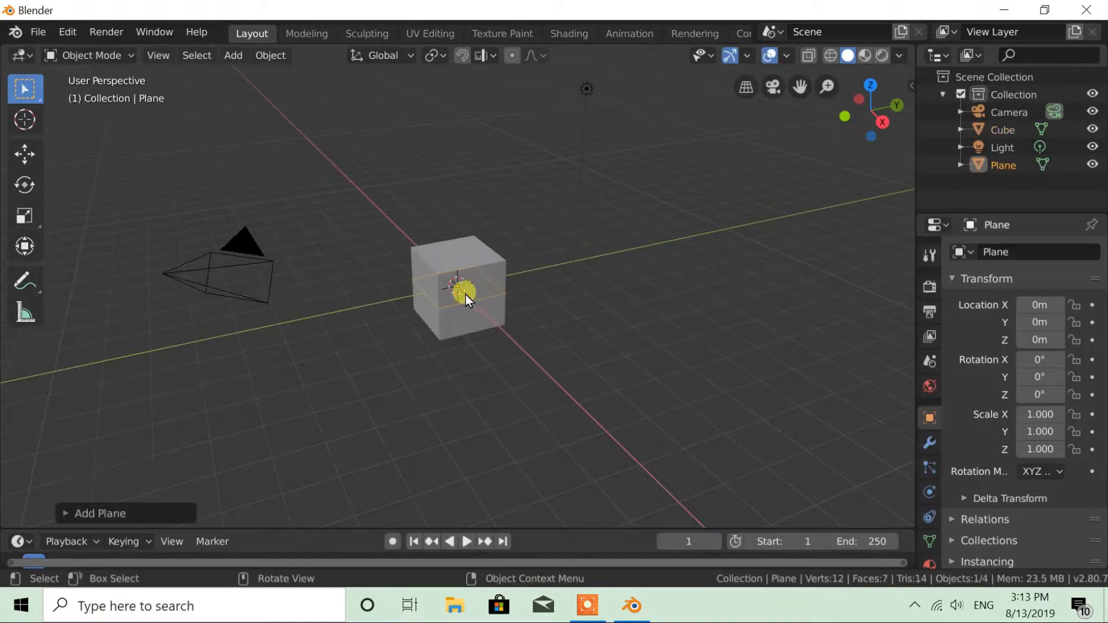
pyautogui.press('s')
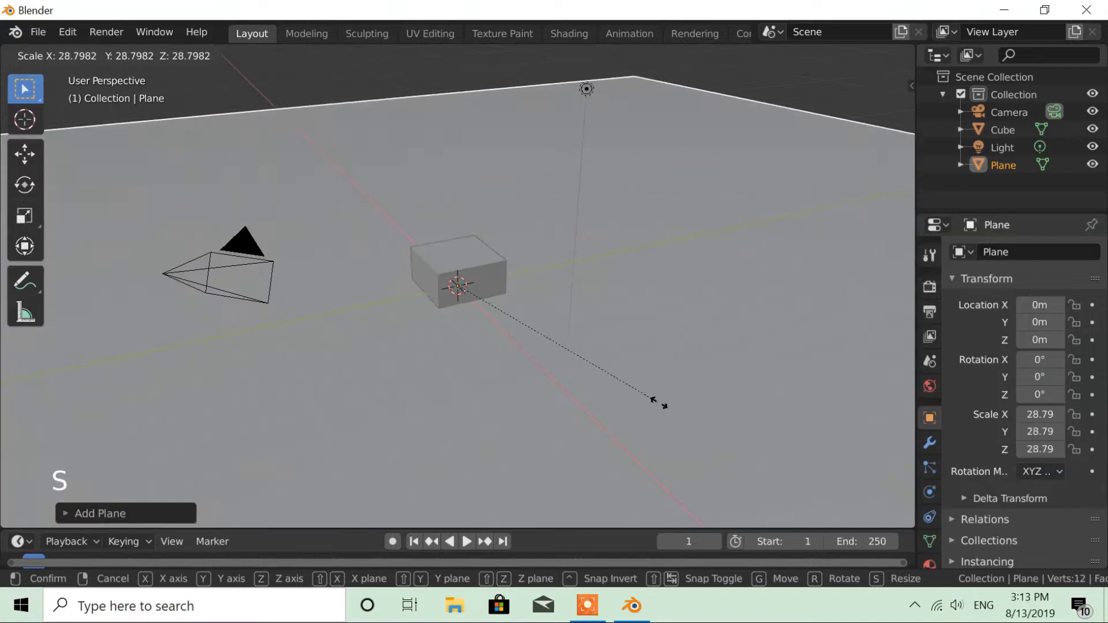
pyautogui.click(578, 377)
# Step: Move the cube up about 1.05 m along Z so that it rests on the plane
pyautogui.click(486, 280)
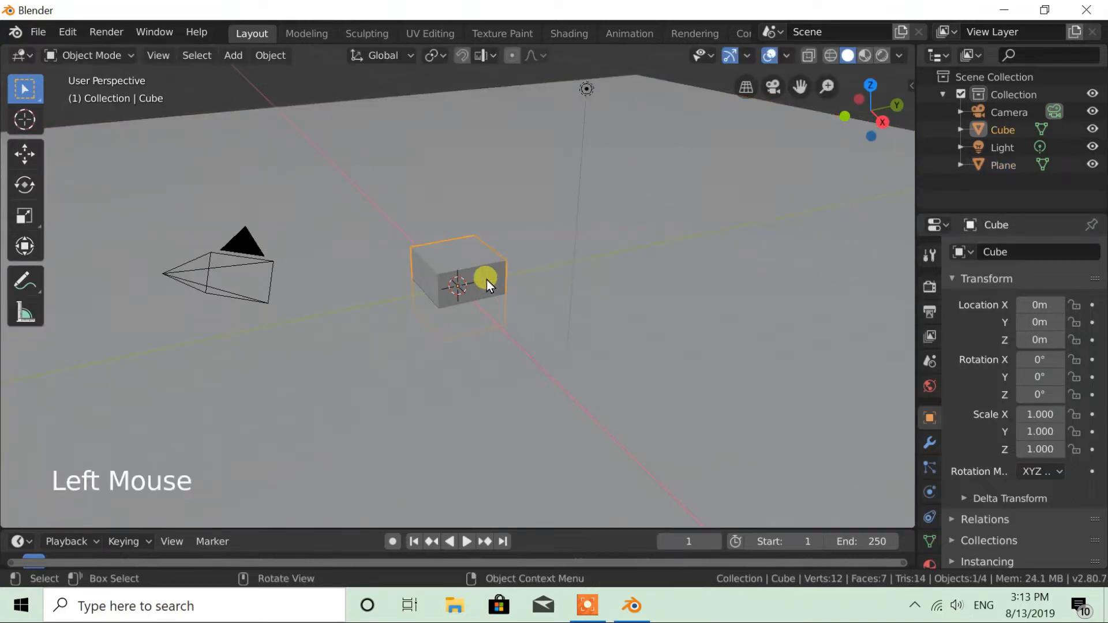
pyautogui.press('g')
pyautogui.press('z')
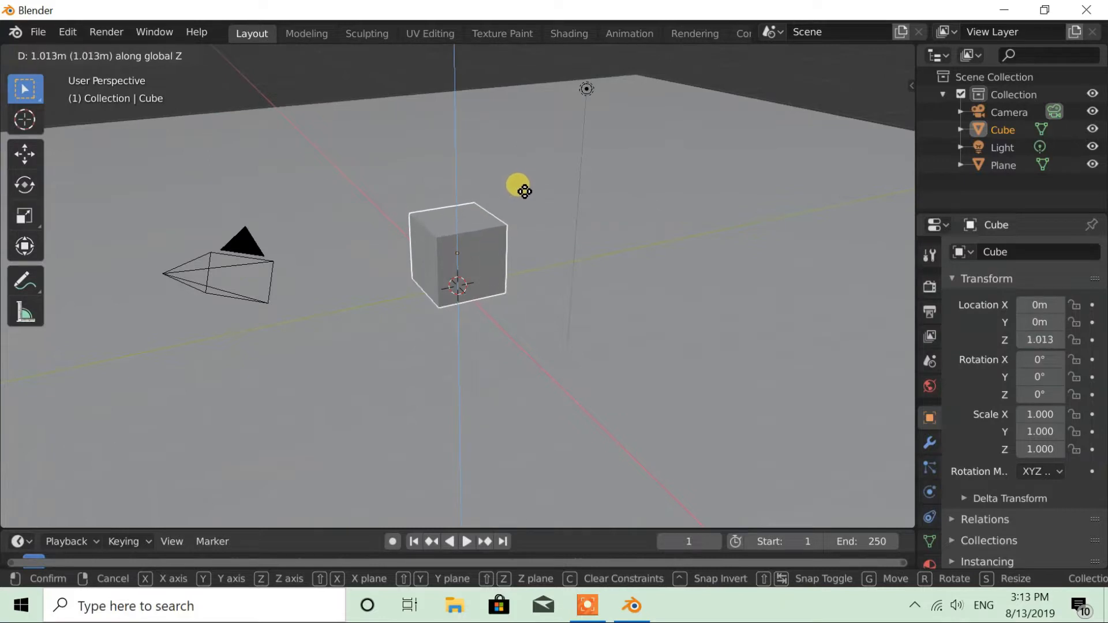
pyautogui.click(523, 191)
pyautogui.moveTo(536, 248)
pyautogui.mouseDown(button='middle')
pyautogui.moveTo(564, 255)
pyautogui.moveTo(580, 238)
pyautogui.moveTo(569, 262)
pyautogui.moveTo(548, 266)
pyautogui.mouseUp(button='middle')
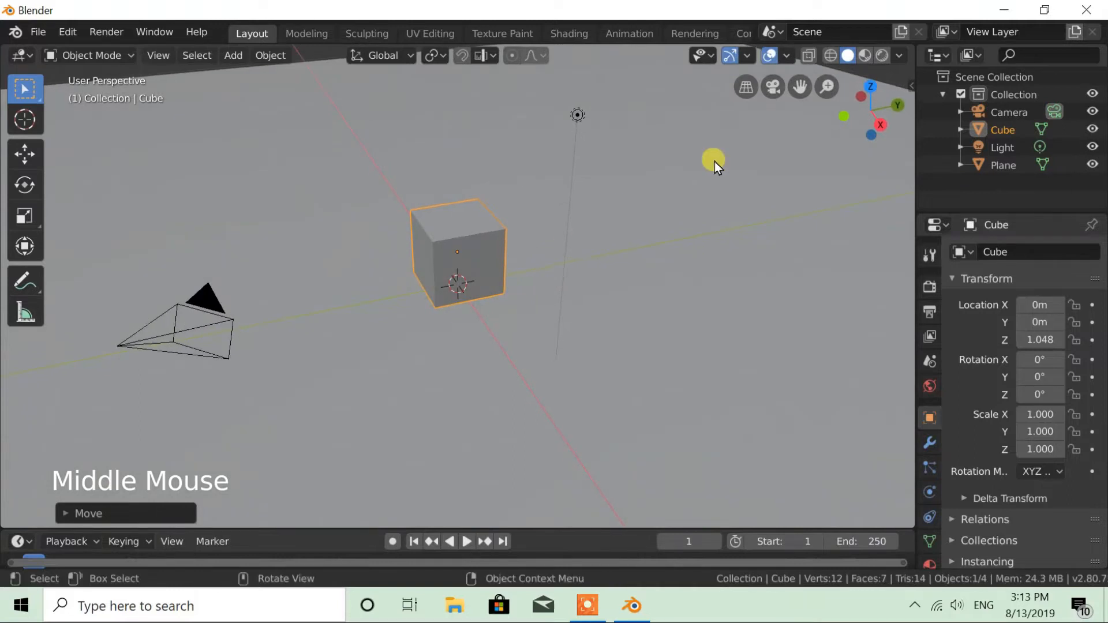
# Step: Switch the viewport to rendered shading and set the render engine to Cycles
pyautogui.click(881, 56)
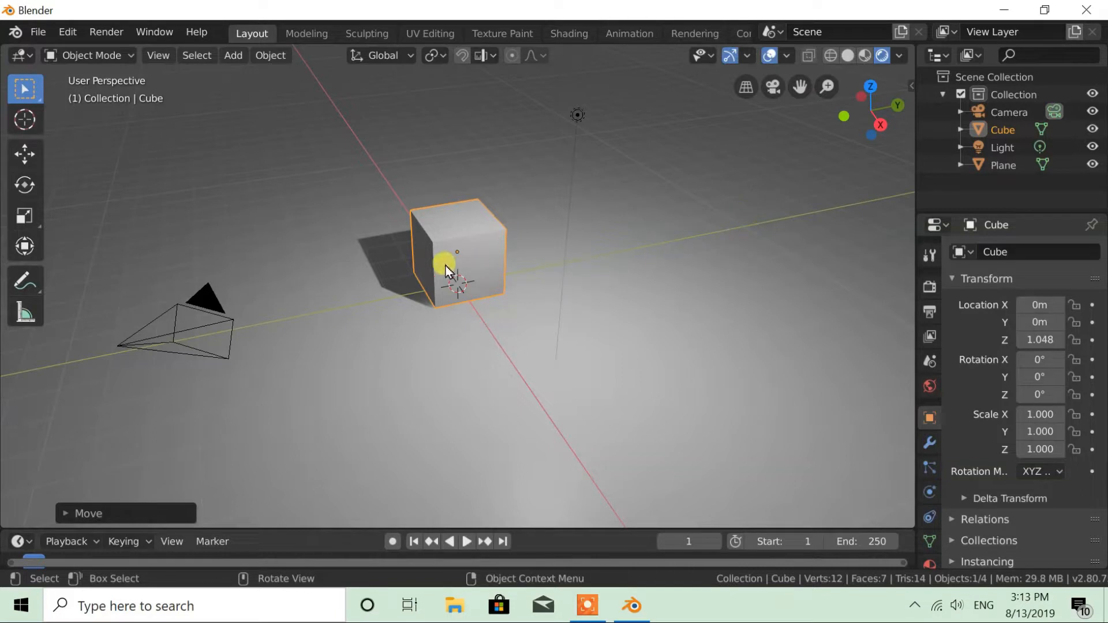
pyautogui.click(929, 286)
pyautogui.click(1055, 254)
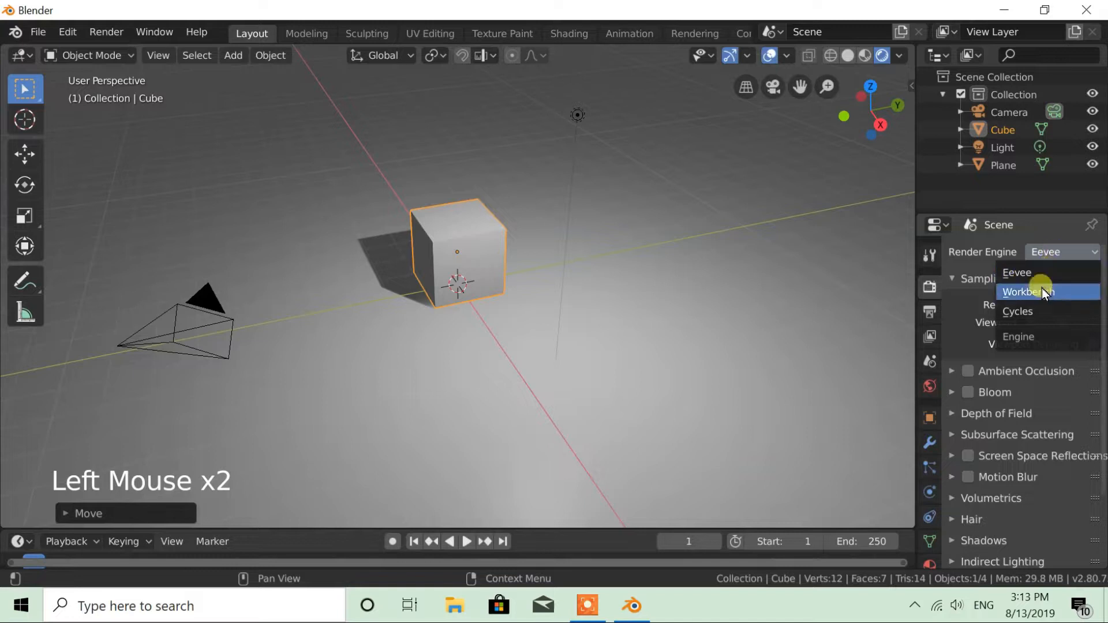
pyautogui.click(1026, 314)
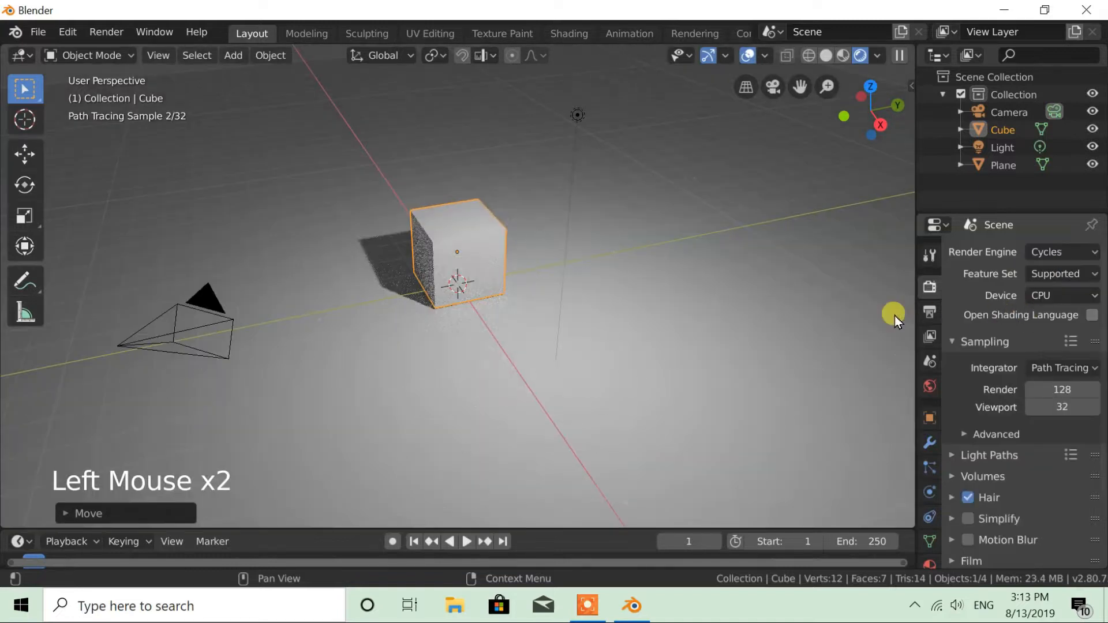
pyautogui.moveTo(432, 288)
pyautogui.mouseDown(button='middle')
pyautogui.moveTo(512, 303)
pyautogui.moveTo(437, 299)
pyautogui.moveTo(444, 289)
pyautogui.mouseUp(button='middle')
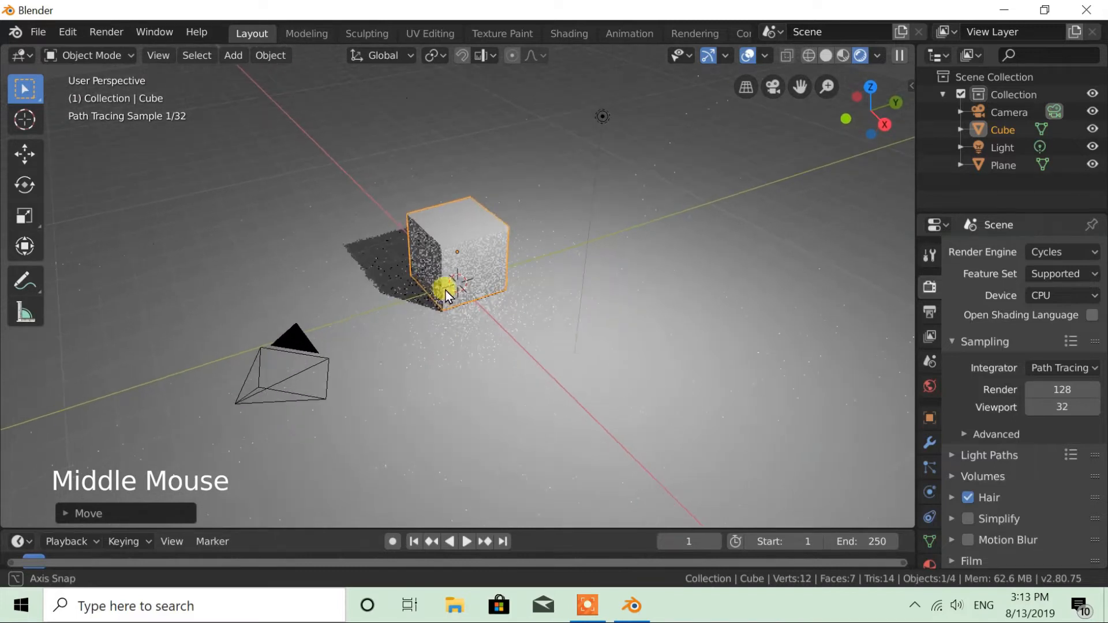
pyautogui.scroll(2, 453, 295)
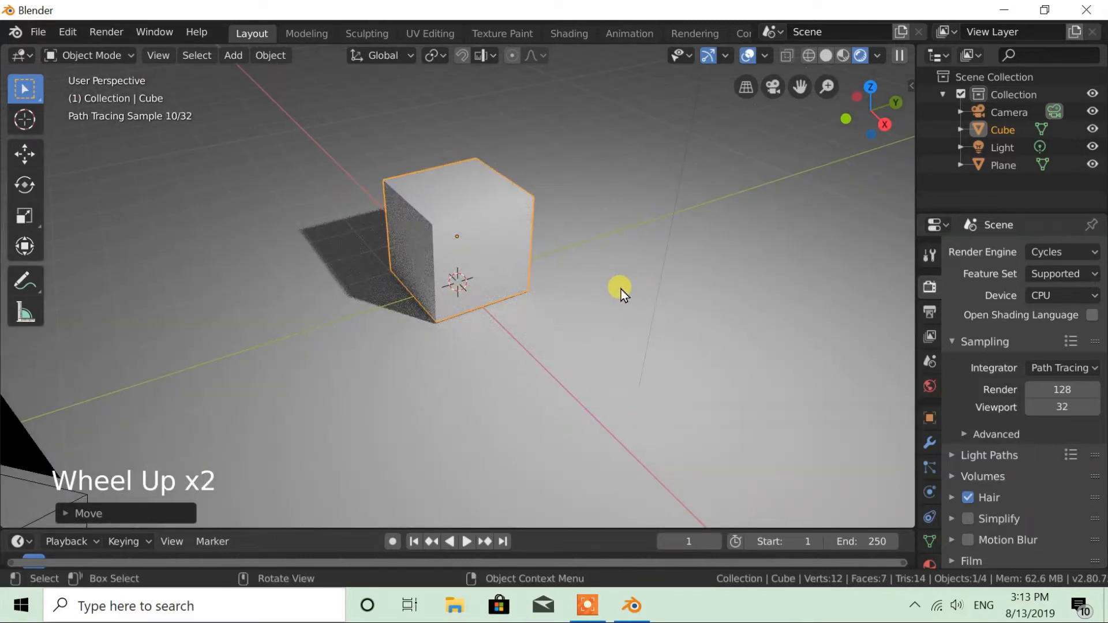
pyautogui.click(489, 221)
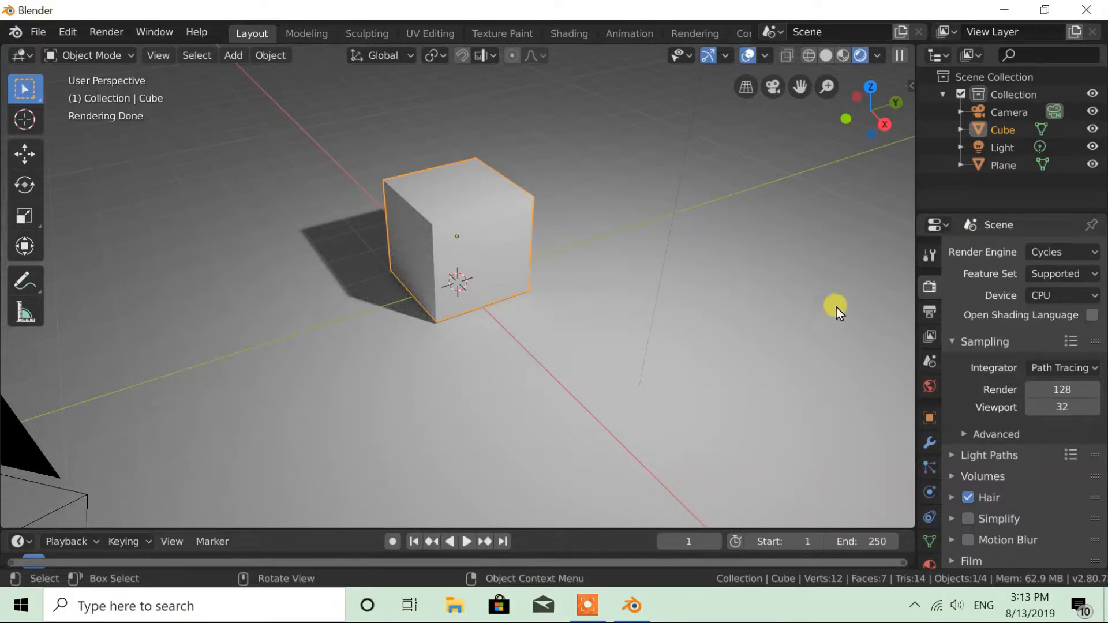
# Step: Select the scene's point light and enable nodes in its light settings
pyautogui.scroll(-2, 673, 210)
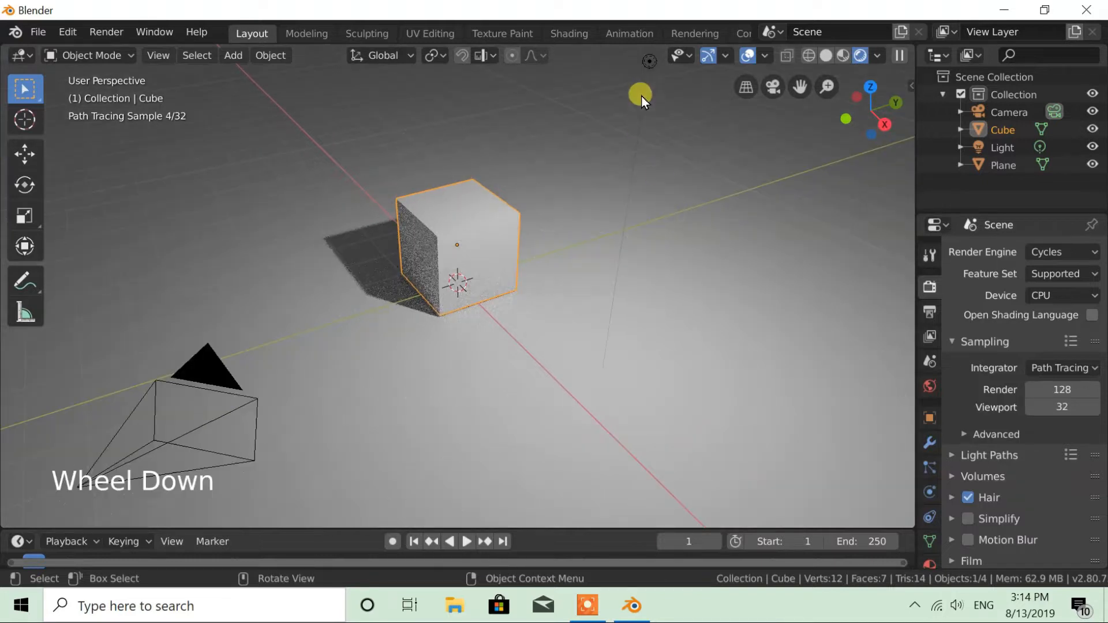
pyautogui.click(648, 63)
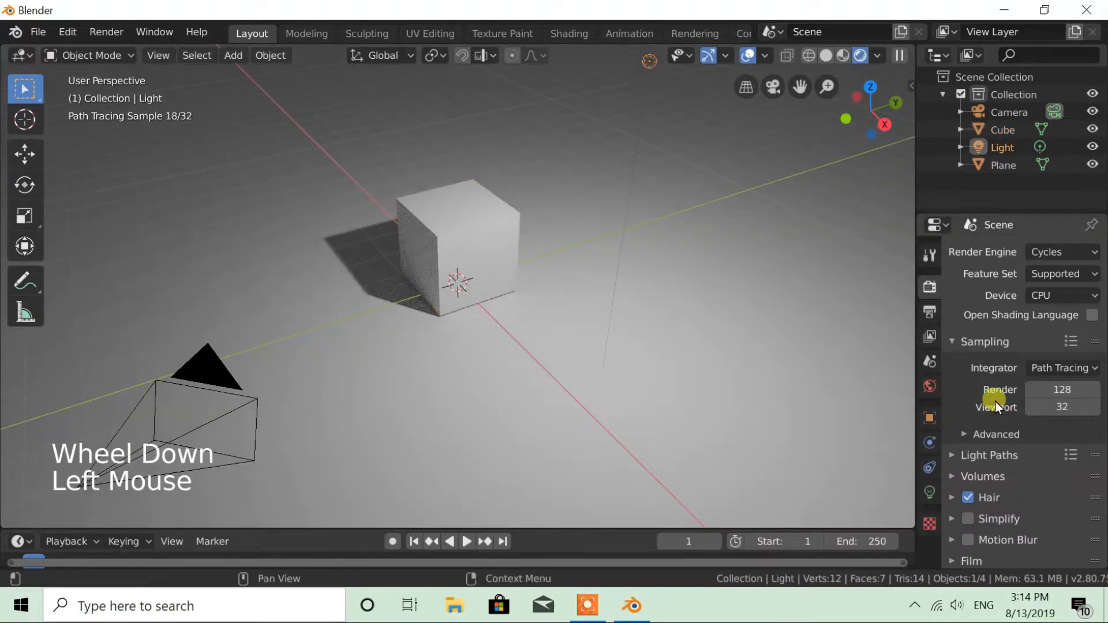
pyautogui.click(930, 492)
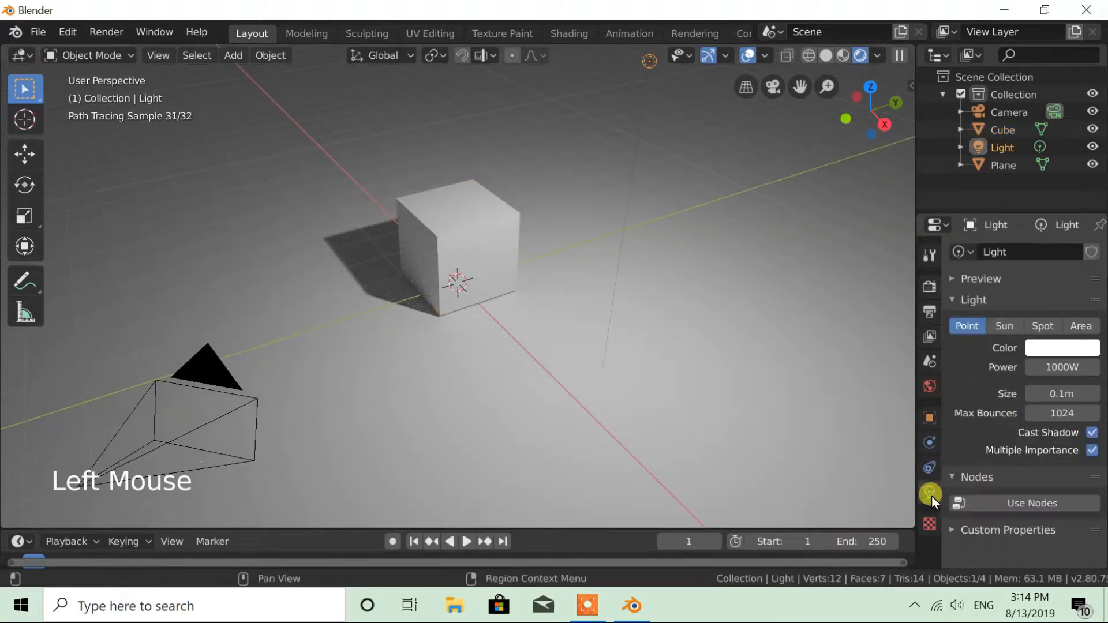
pyautogui.click(1033, 505)
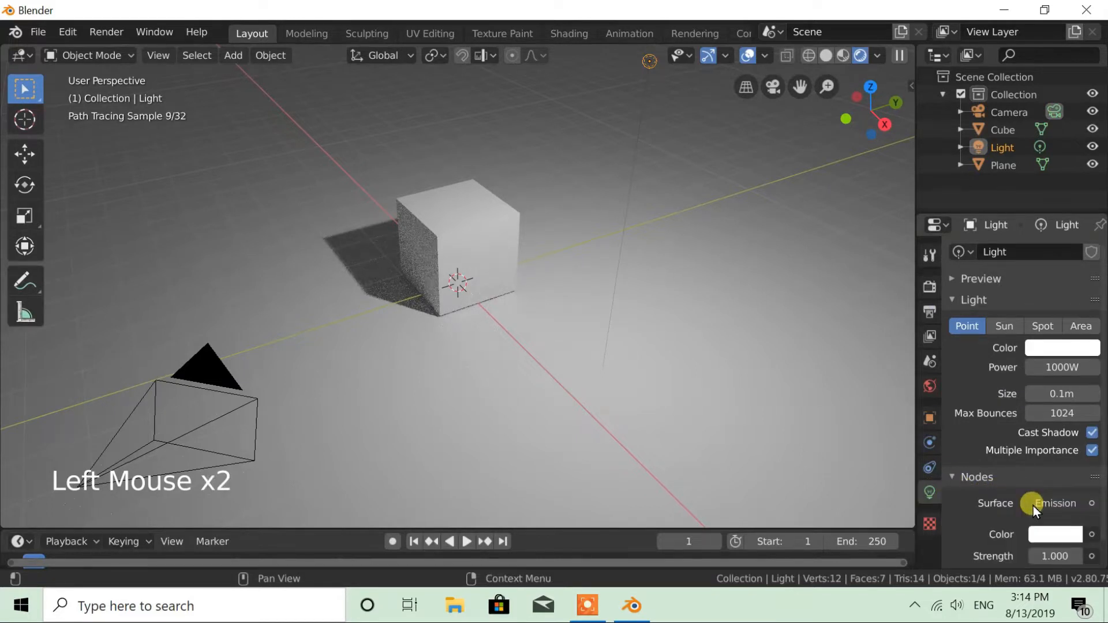
# Step: Set the point light's power to 500 W and its size to 2 m
pyautogui.click(1050, 367)
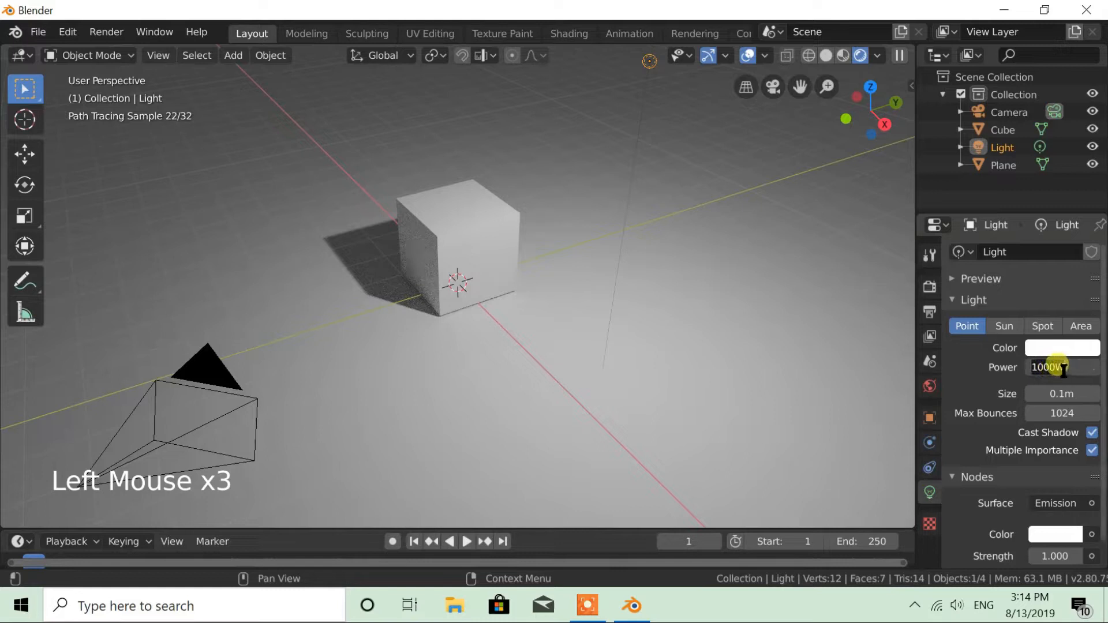
pyautogui.write('500')
pyautogui.press('Return')
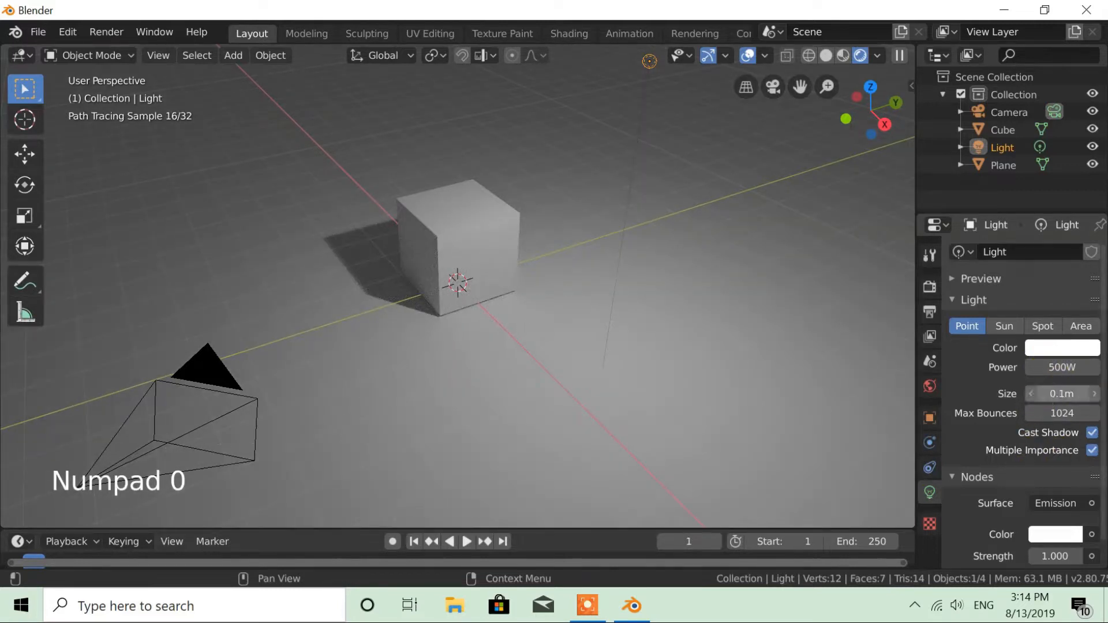
pyautogui.click(1047, 394)
pyautogui.write('0.2')
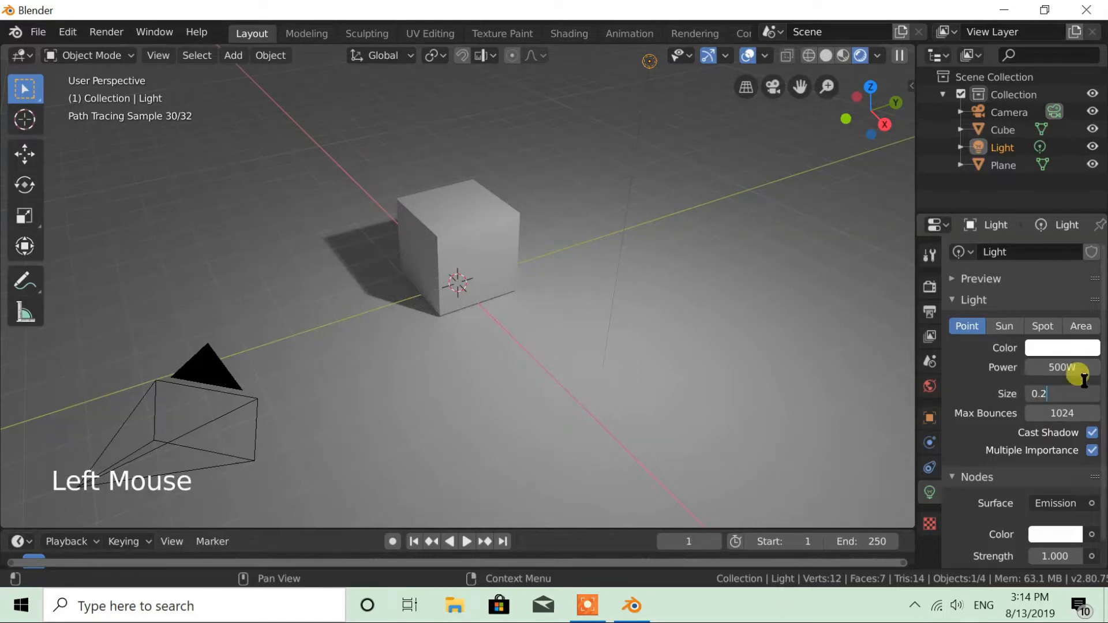
pyautogui.press('BackSpace')
pyautogui.press('BackSpace')
pyautogui.press('BackSpace')
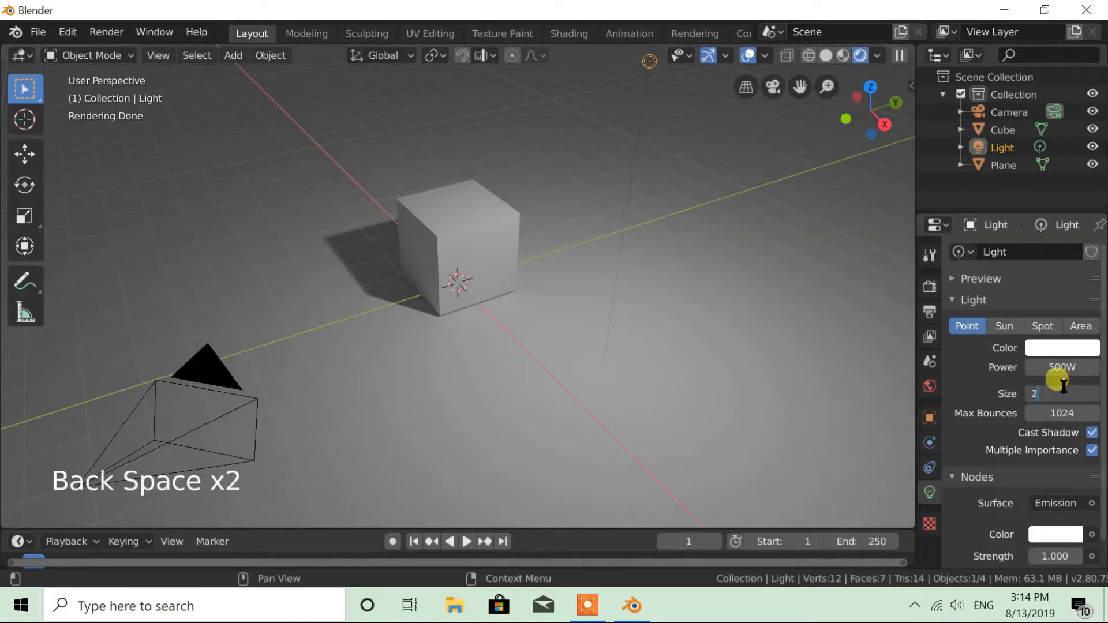
pyautogui.write('2')
pyautogui.press('Return')
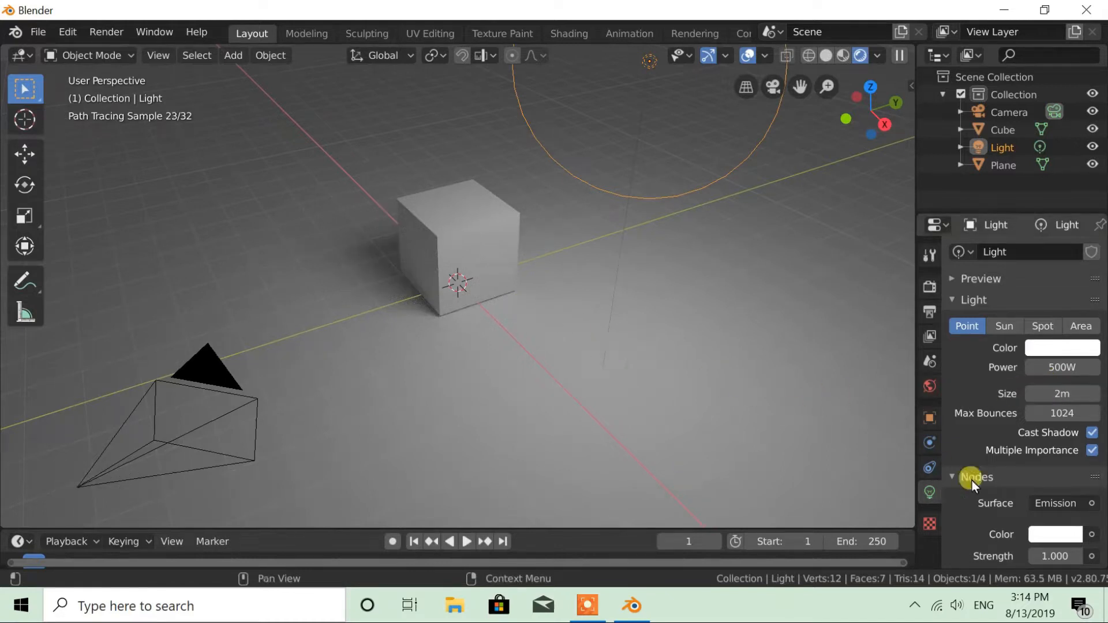
# Step: Set the point light's emission strength to 500 and its power to 1 W
pyautogui.scroll(-1, 1051, 545)
pyautogui.click(1054, 533)
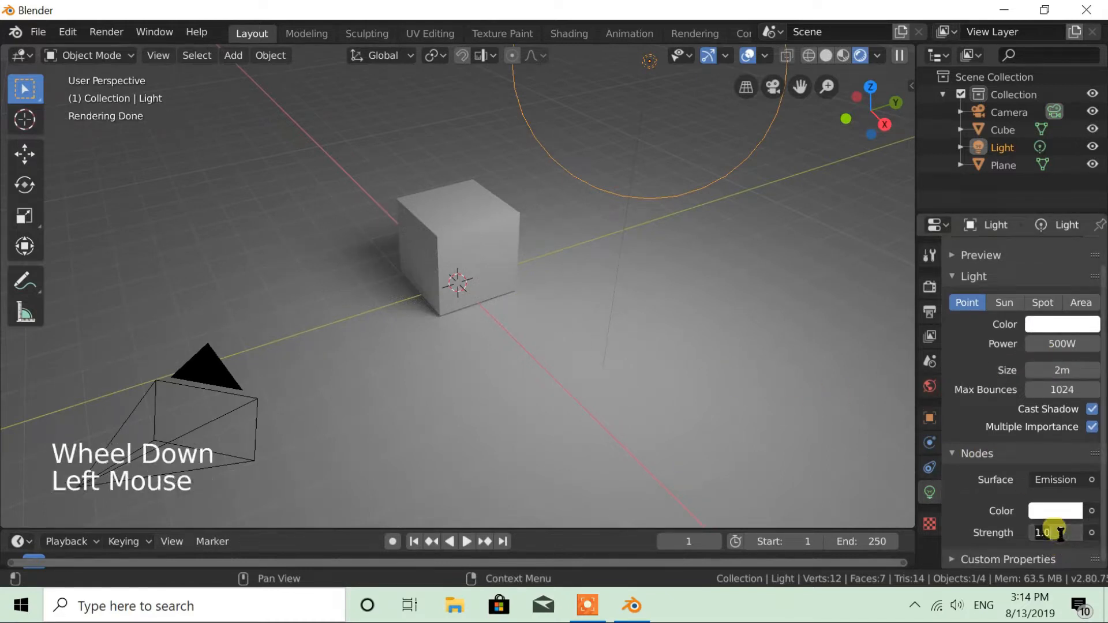
pyautogui.write('500')
pyautogui.press('Return')
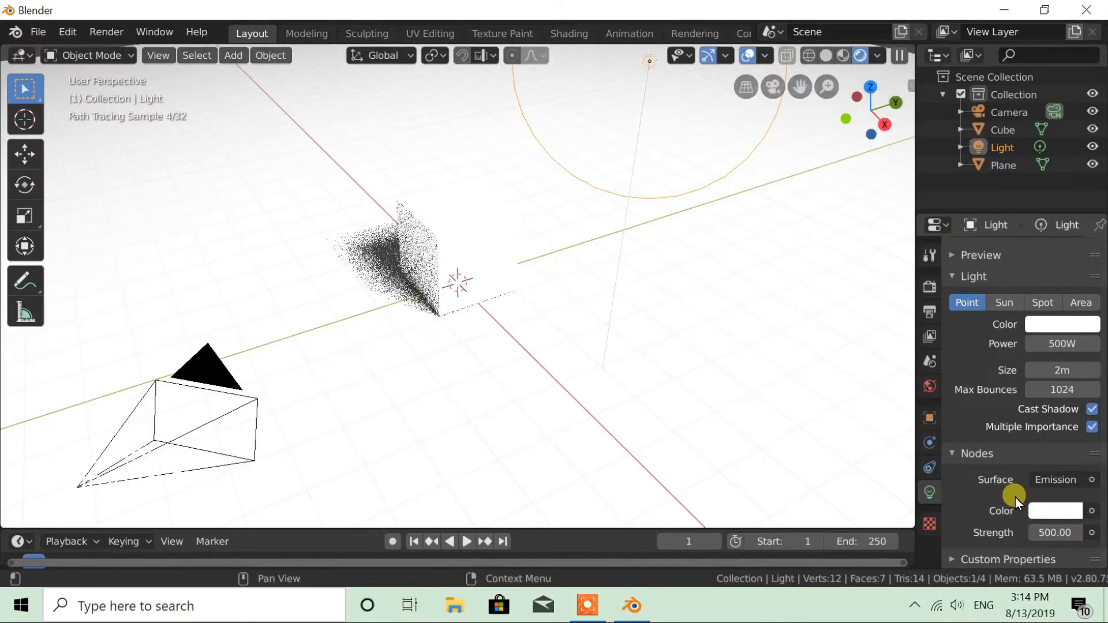
pyautogui.click(1048, 346)
pyautogui.write('0')
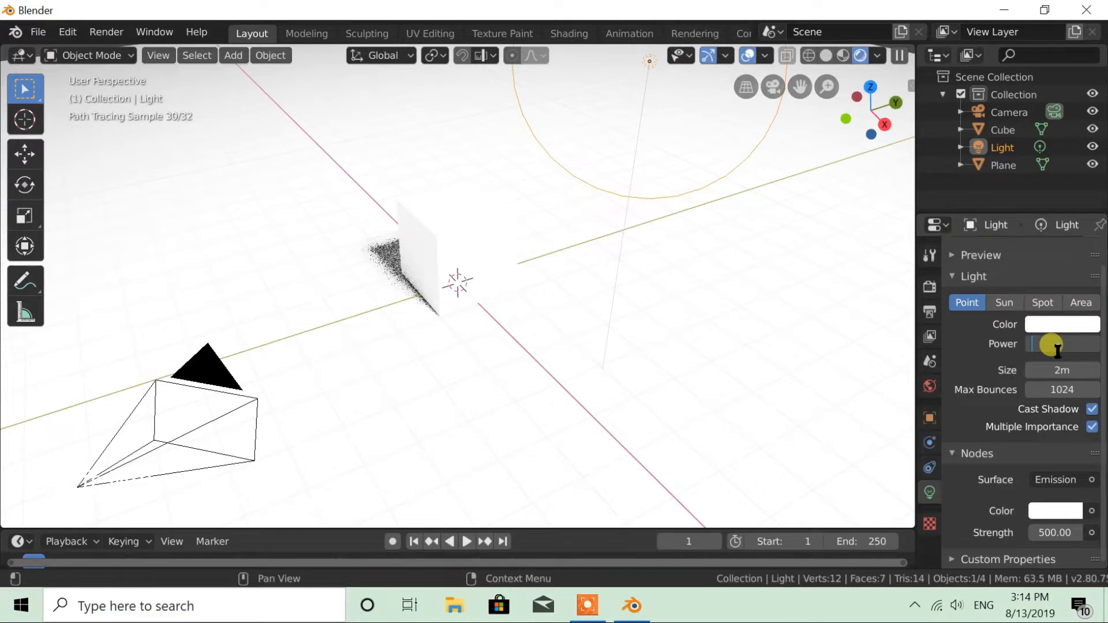
pyautogui.write('1')
pyautogui.press('Return')
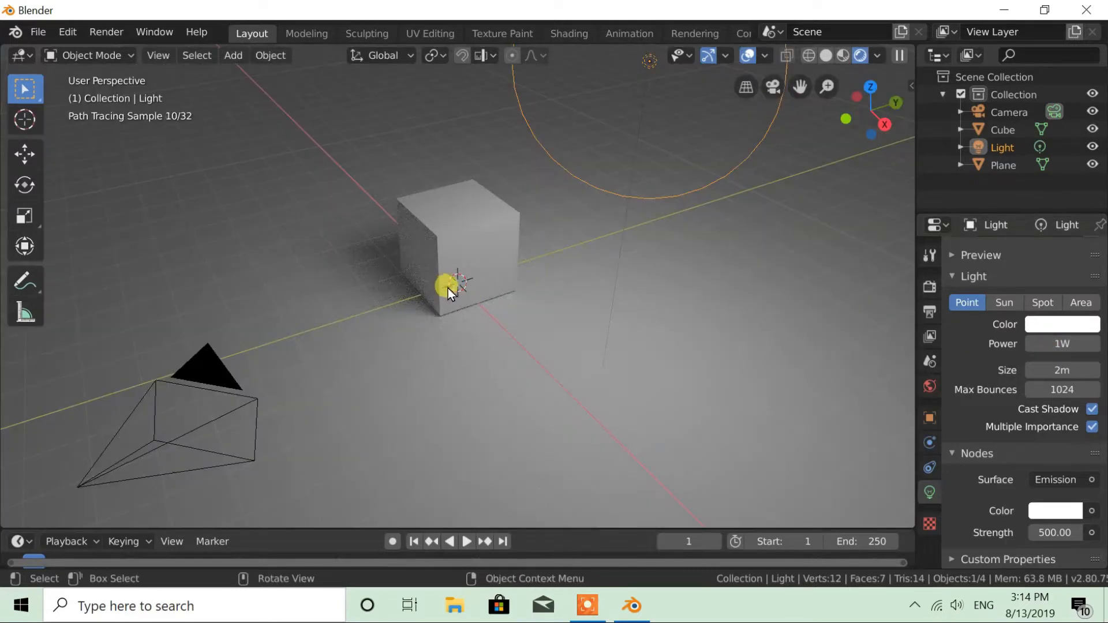
# Step: Set the point light's emission strength to 100
pyautogui.moveTo(518, 300)
pyautogui.mouseDown(button='middle')
pyautogui.moveTo(553, 296)
pyautogui.moveTo(527, 288)
pyautogui.mouseUp(button='middle')
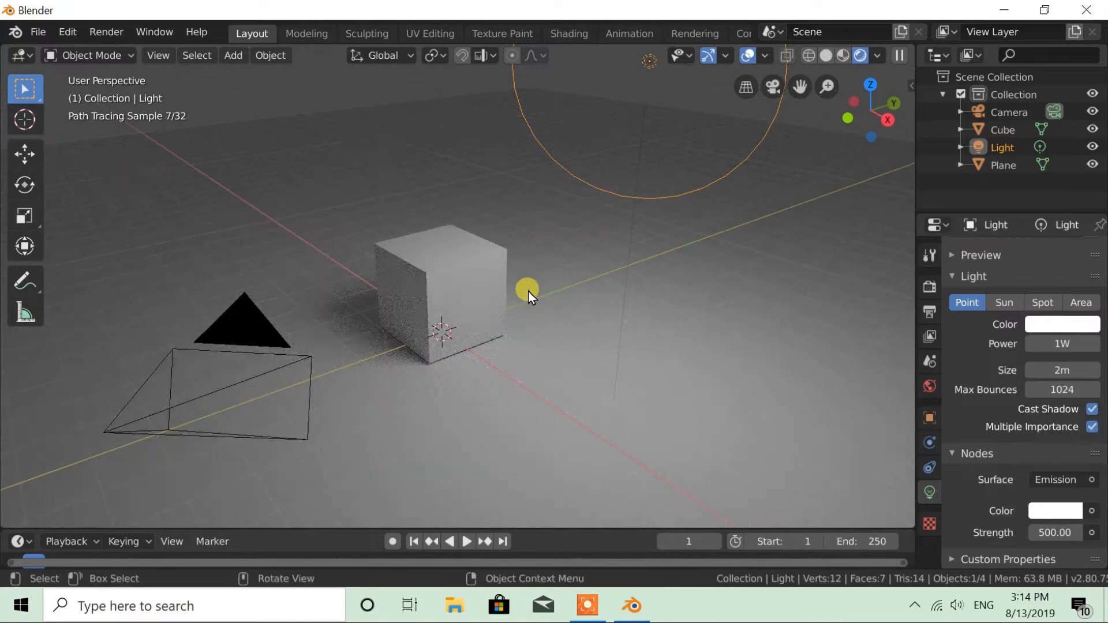
pyautogui.scroll(2, 521, 313)
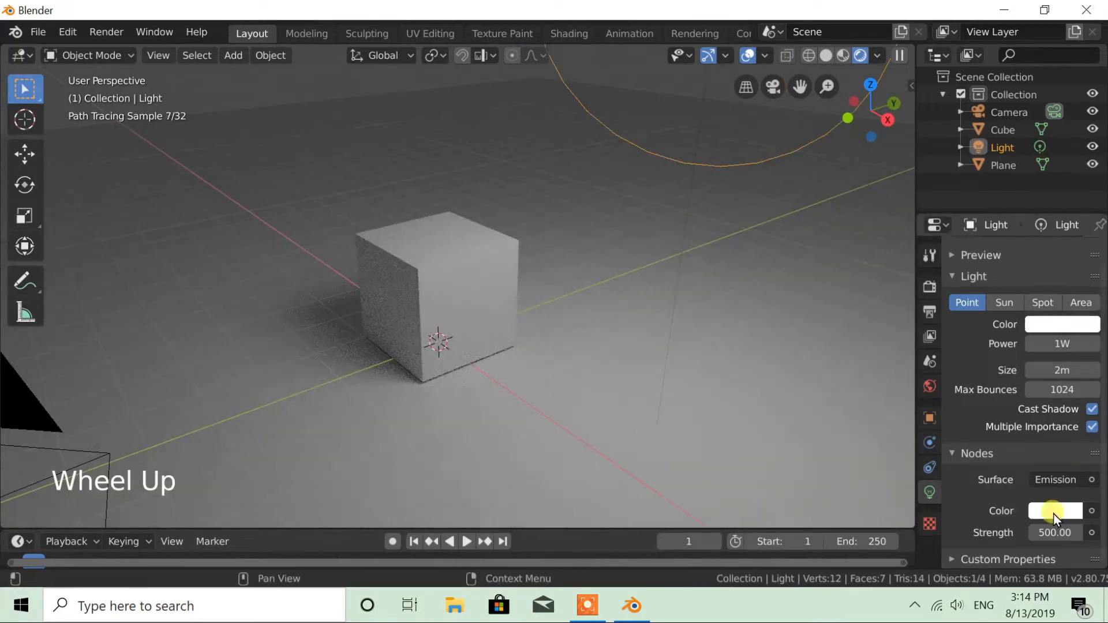
pyautogui.click(1056, 532)
pyautogui.write('100')
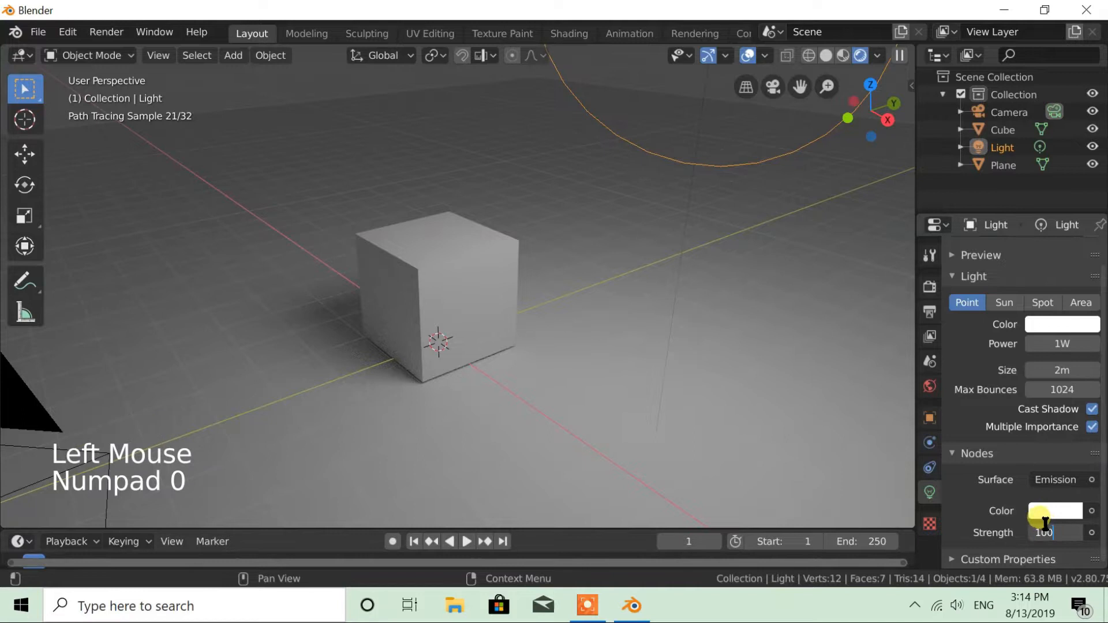
pyautogui.press('Return')
# Step: Set the point light's emission strength to 1000
pyautogui.click(1046, 532)
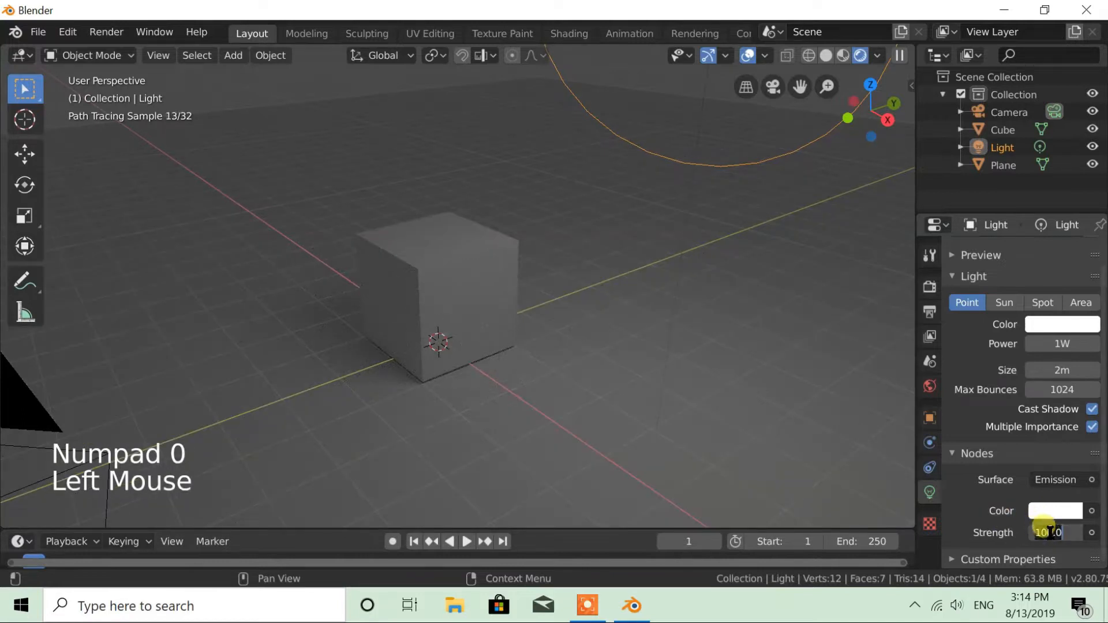
pyautogui.write('00')
pyautogui.press('Return')
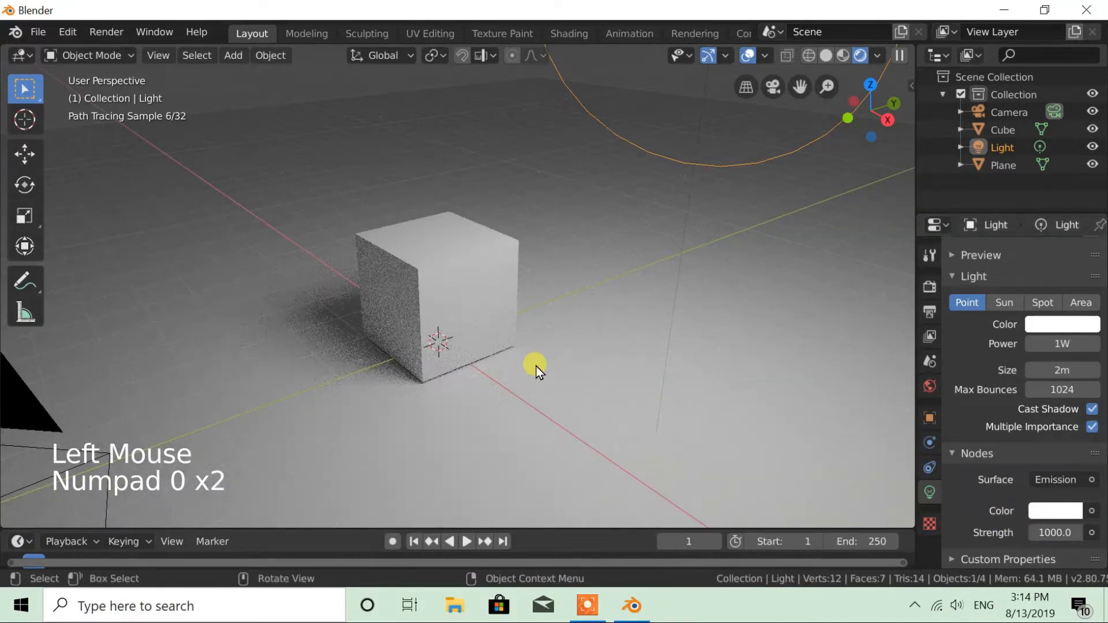
# Step: Select the cube, show its material settings, and enlarge the timeline area
pyautogui.keyDown('shift'); pyautogui.moveTo(411, 376); pyautogui.dragTo(577, 363, button='middle'); pyautogui.keyUp('shift')
pyautogui.moveTo(477, 352); pyautogui.dragTo(527, 376, button='middle')
pyautogui.keyDown('shift'); pyautogui.moveTo(642, 380); pyautogui.dragTo(536, 335, button='middle'); pyautogui.keyUp('shift')
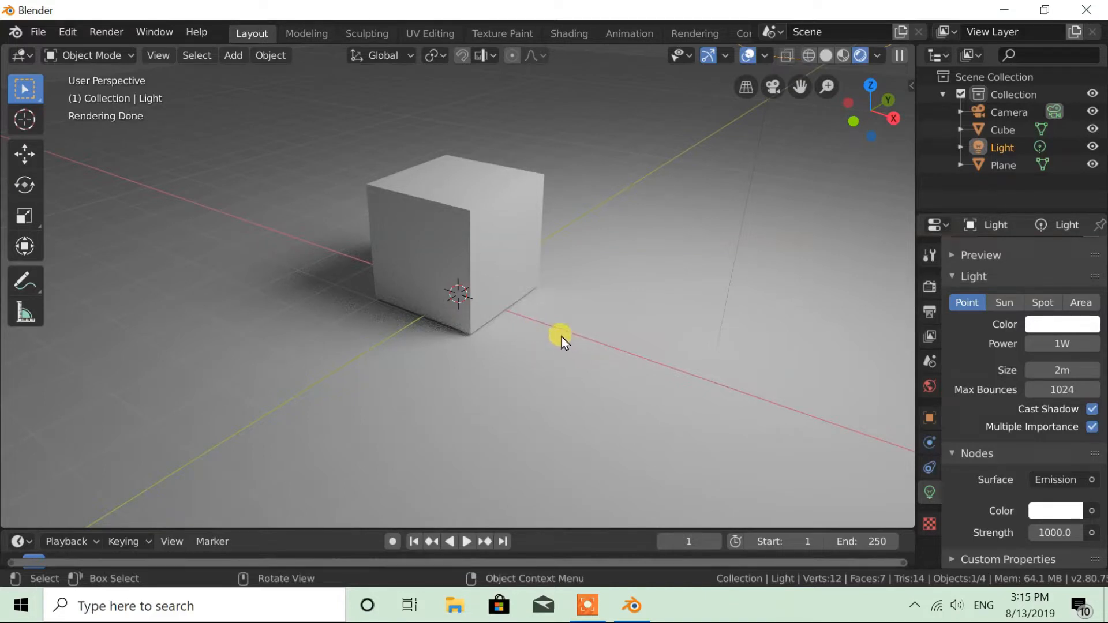
pyautogui.click(469, 235)
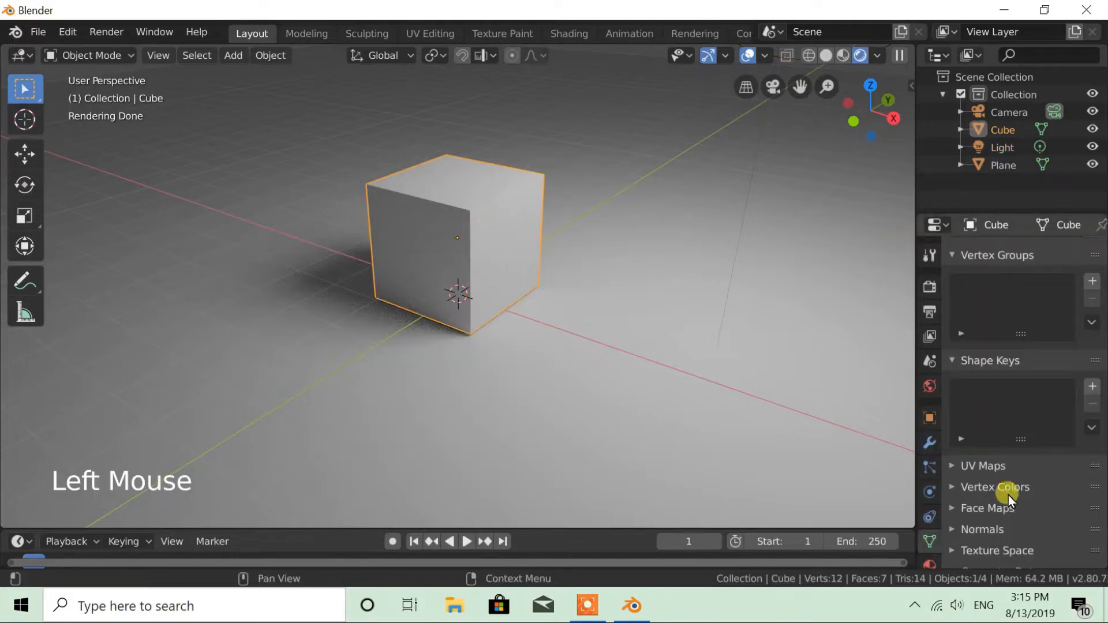
pyautogui.scroll(-1, 933, 522)
pyautogui.click(930, 547)
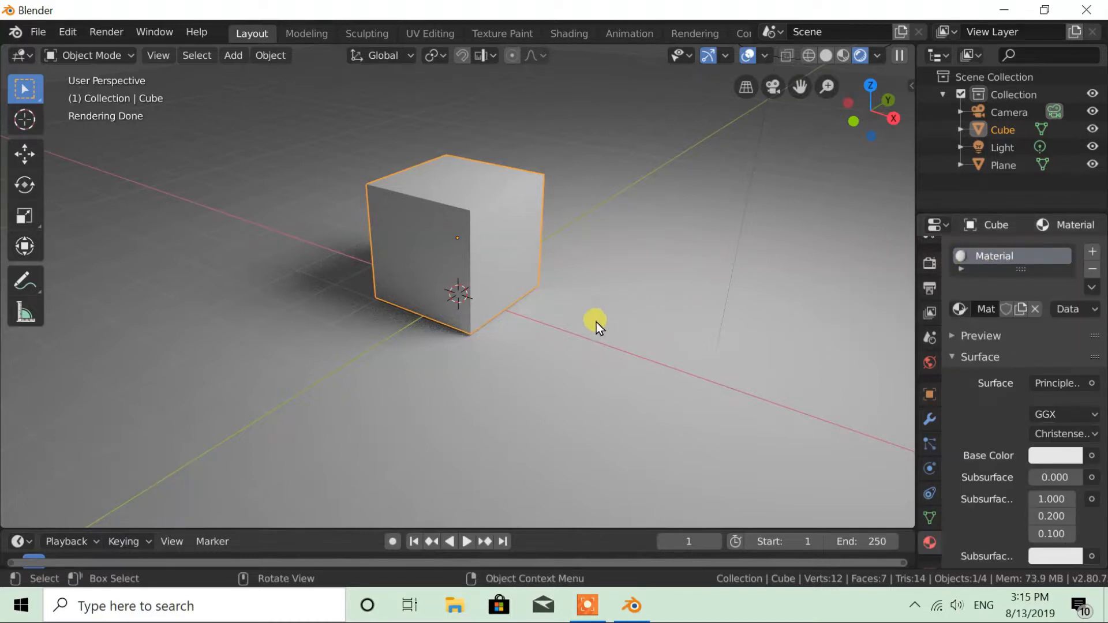
pyautogui.moveTo(345, 529); pyautogui.dragTo(346, 449)
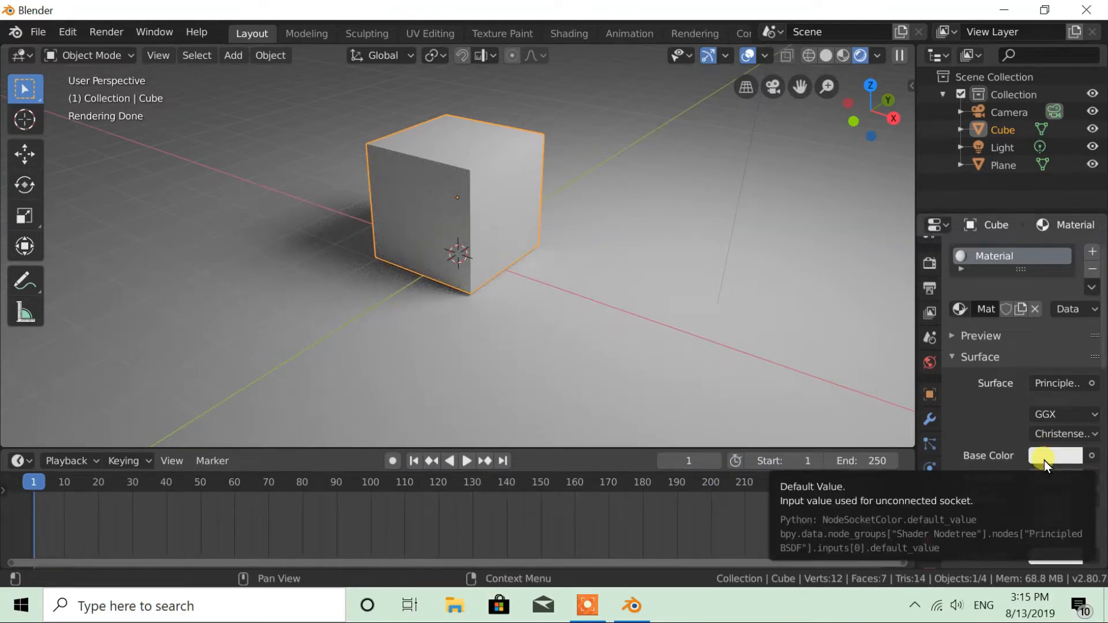
# Step: Keyframe the cube material's white base color at frames 1 and 20
pyautogui.press('i')
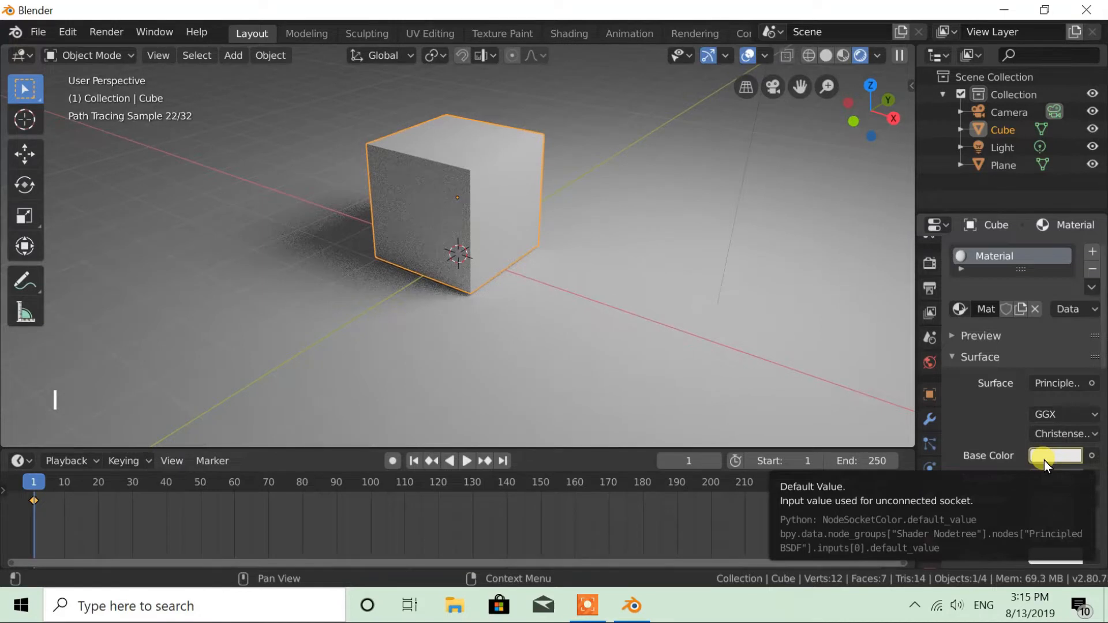
pyautogui.moveTo(34, 482); pyautogui.dragTo(168, 489)
pyautogui.press('i')
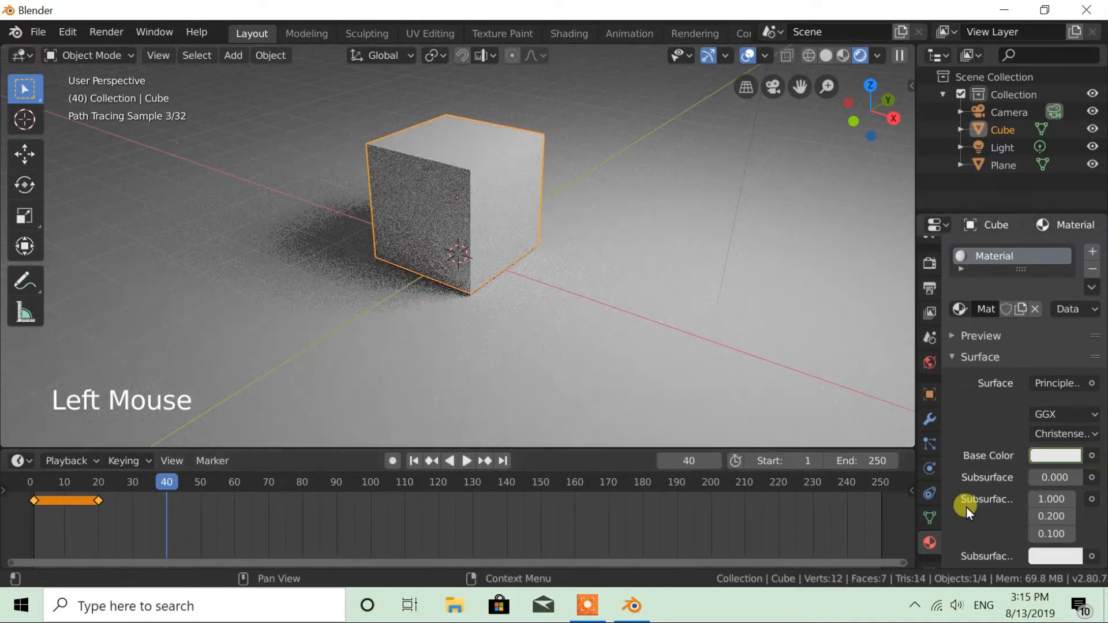
pyautogui.click(1043, 451)
pyautogui.moveTo(953, 295); pyautogui.dragTo(953, 307)
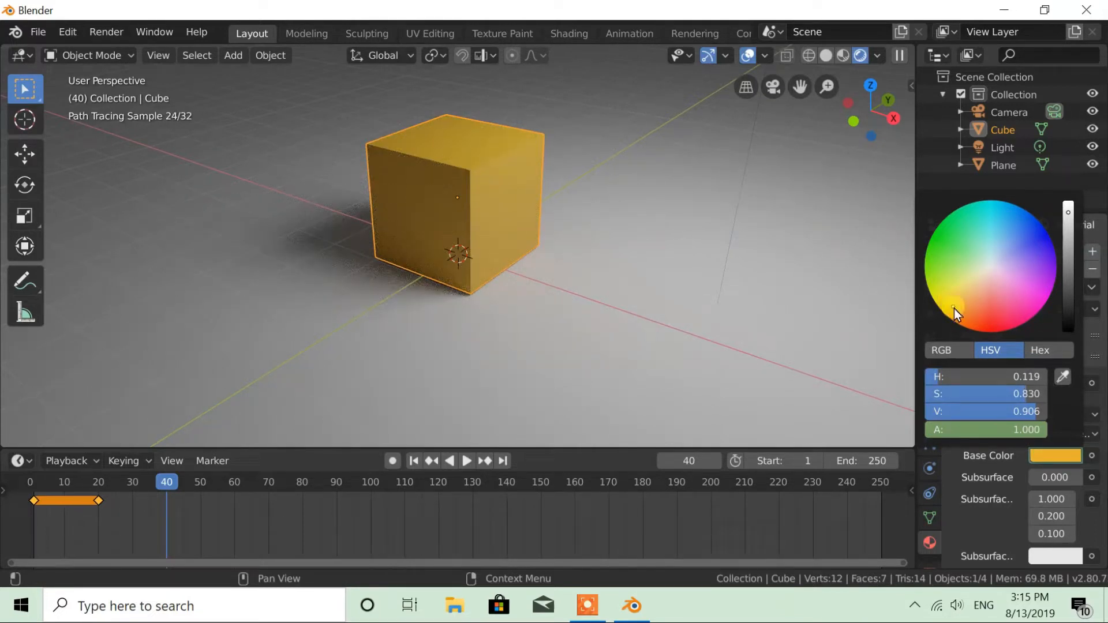
pyautogui.moveTo(170, 485)
pyautogui.mouseDown()
pyautogui.moveTo(234, 492)
pyautogui.moveTo(168, 497)
pyautogui.mouseUp()
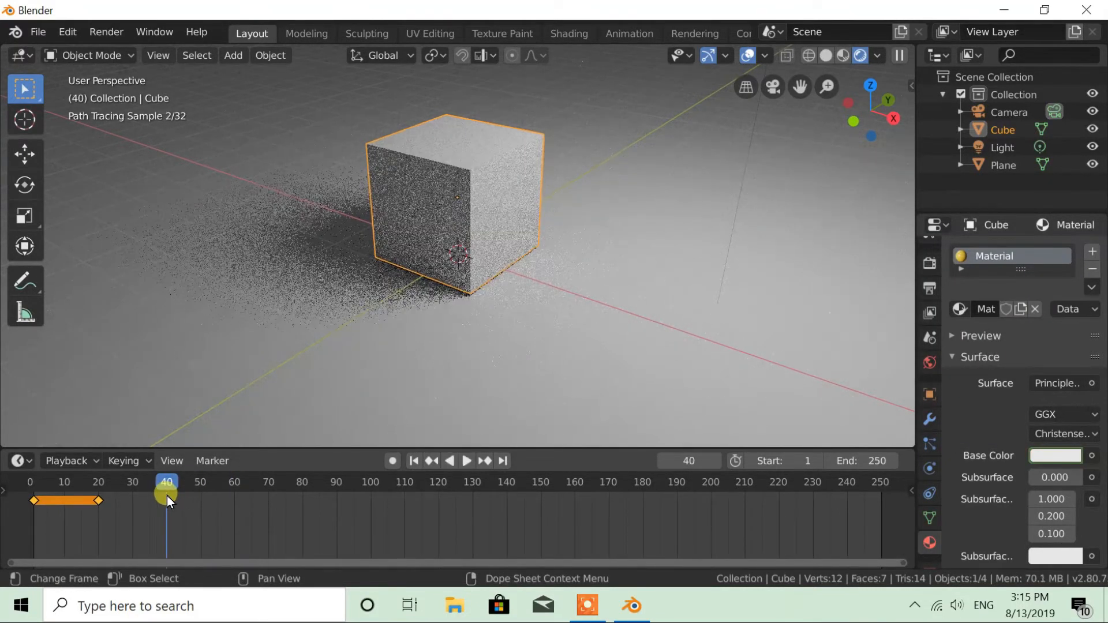
# Step: Set the cube's base color to golden yellow (about H 0.120, S 0.811) and keyframe it at frames 40 and 60
pyautogui.click(1061, 455)
pyautogui.moveTo(953, 297); pyautogui.dragTo(954, 308)
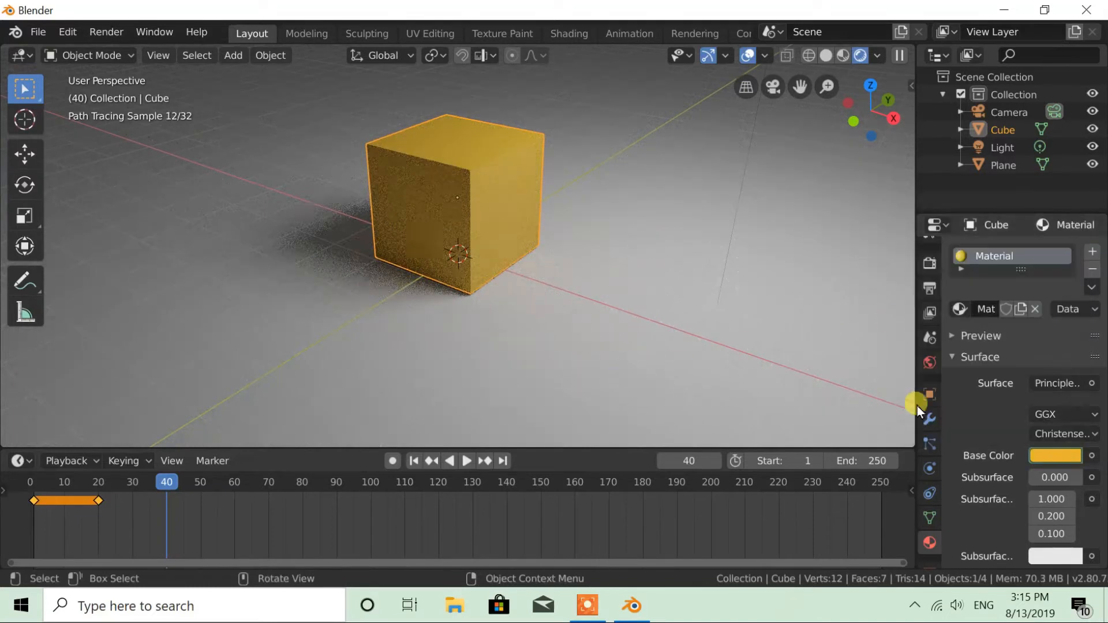
pyautogui.press('i')
pyautogui.moveTo(172, 486); pyautogui.dragTo(234, 490)
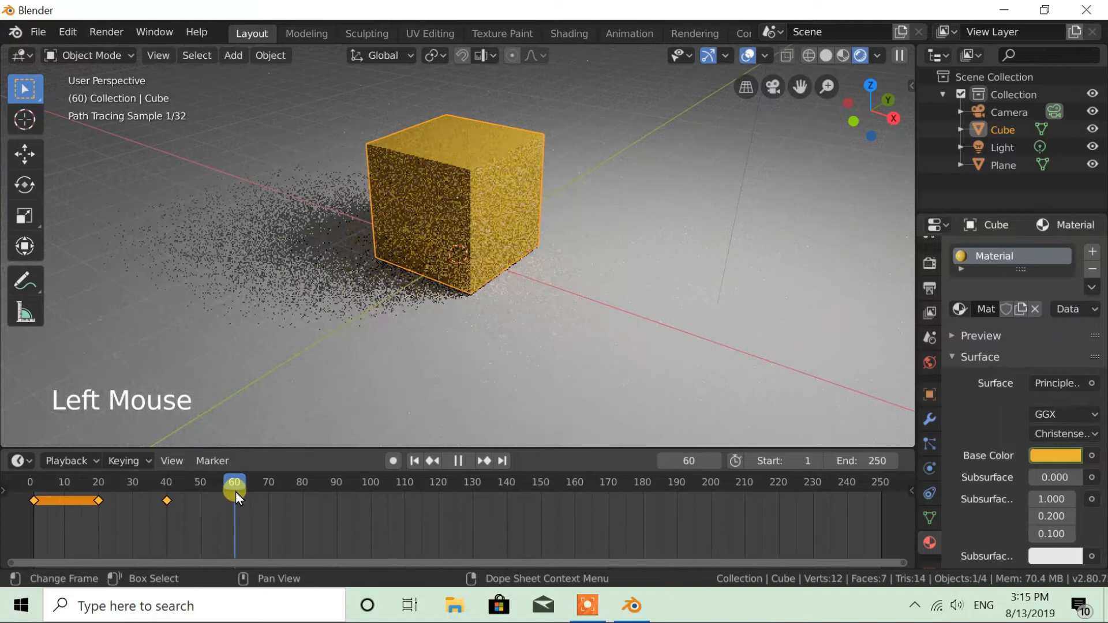
pyautogui.press('i')
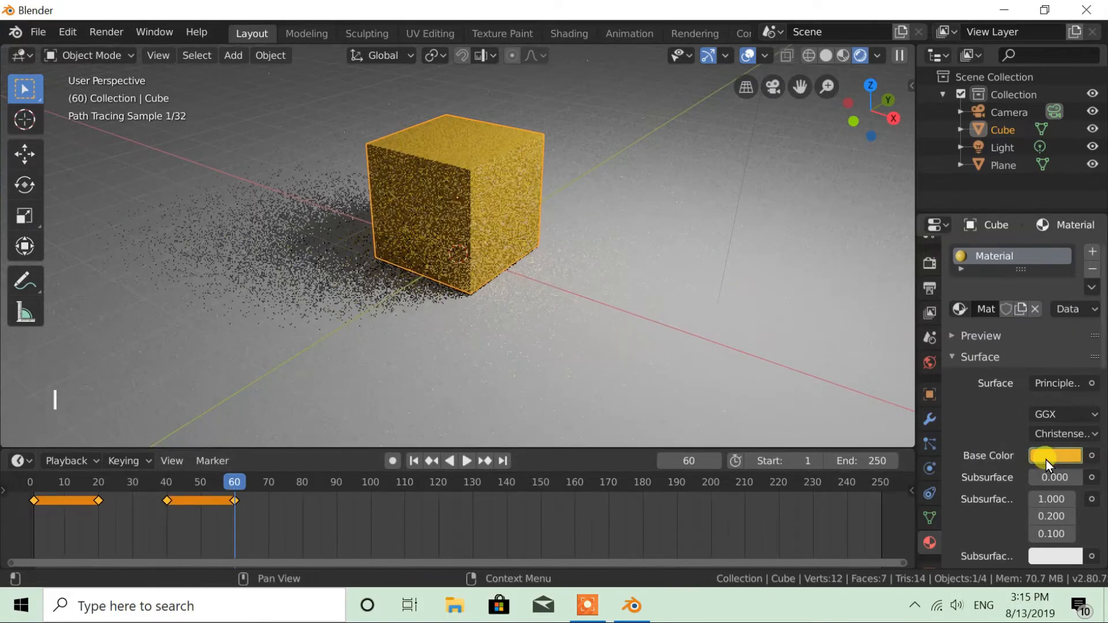
# Step: Set the cube's base color to purple (about H 0.715, S 0.788) and keyframe it at frames 80 and 100
pyautogui.moveTo(285, 486); pyautogui.dragTo(303, 489)
pyautogui.click(1044, 458)
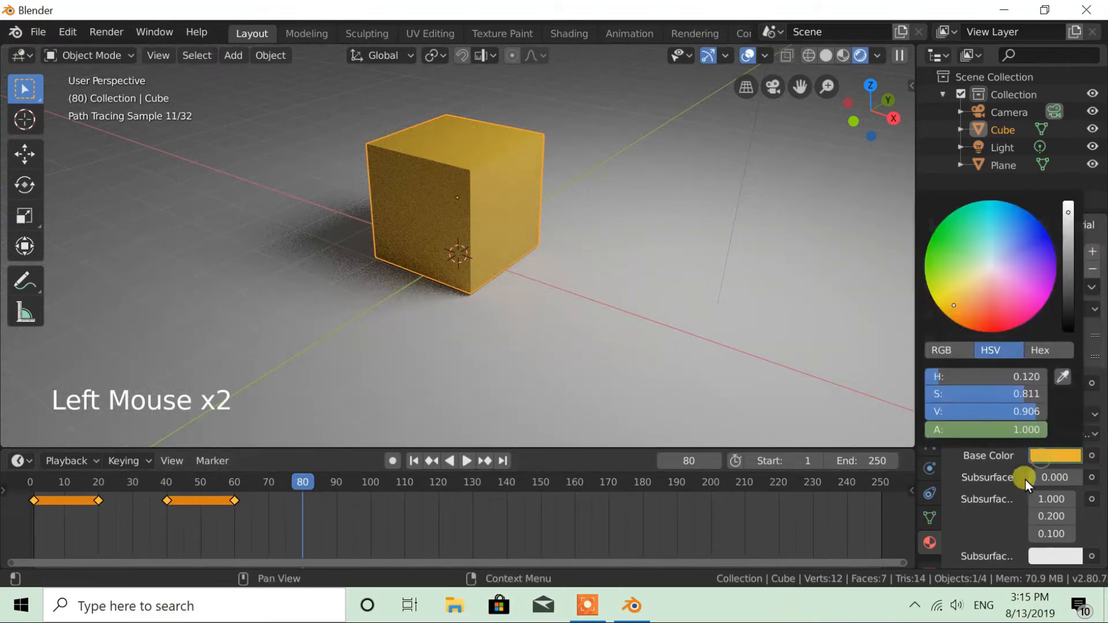
pyautogui.click(996, 318)
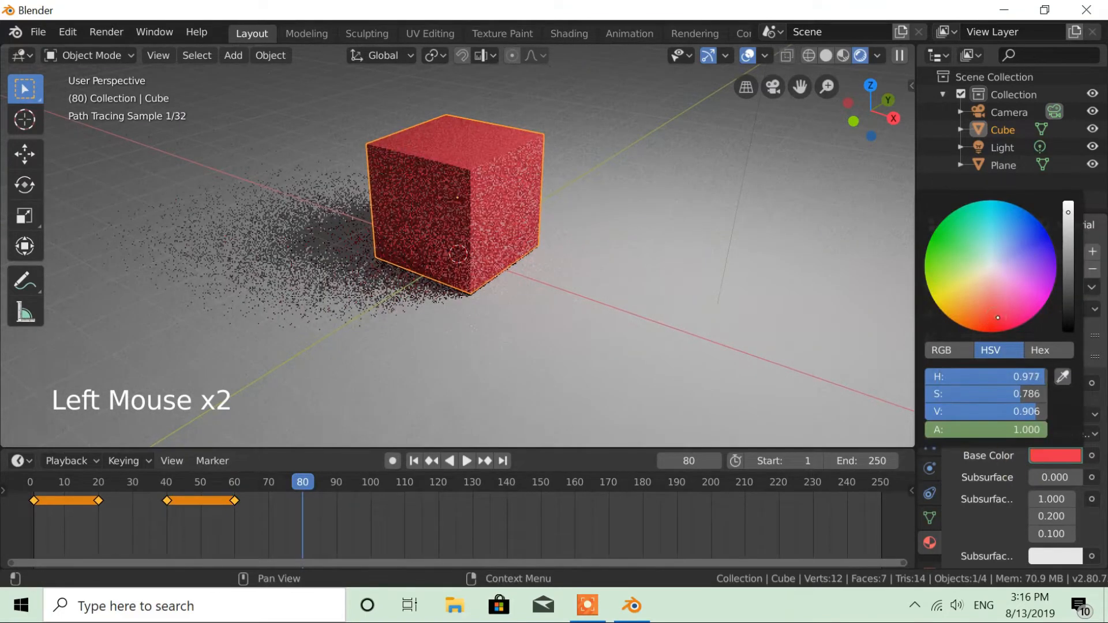
pyautogui.click(1054, 272)
pyautogui.moveTo(1053, 270)
pyautogui.mouseDown()
pyautogui.moveTo(1045, 242)
pyautogui.moveTo(1044, 259)
pyautogui.mouseUp()
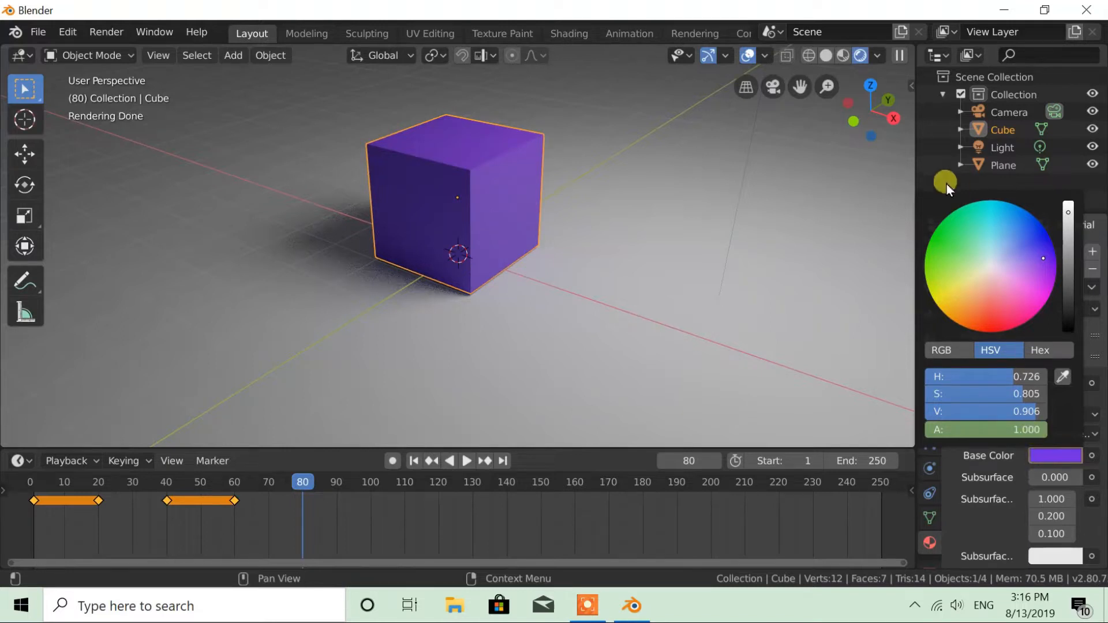
pyautogui.click(1042, 255)
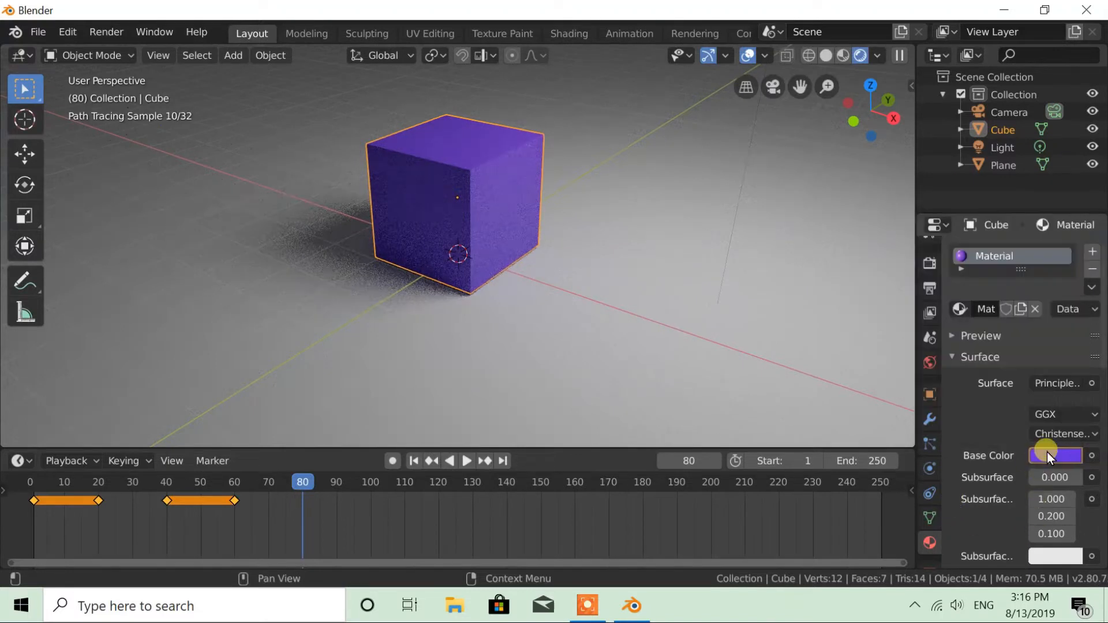
pyautogui.press('i')
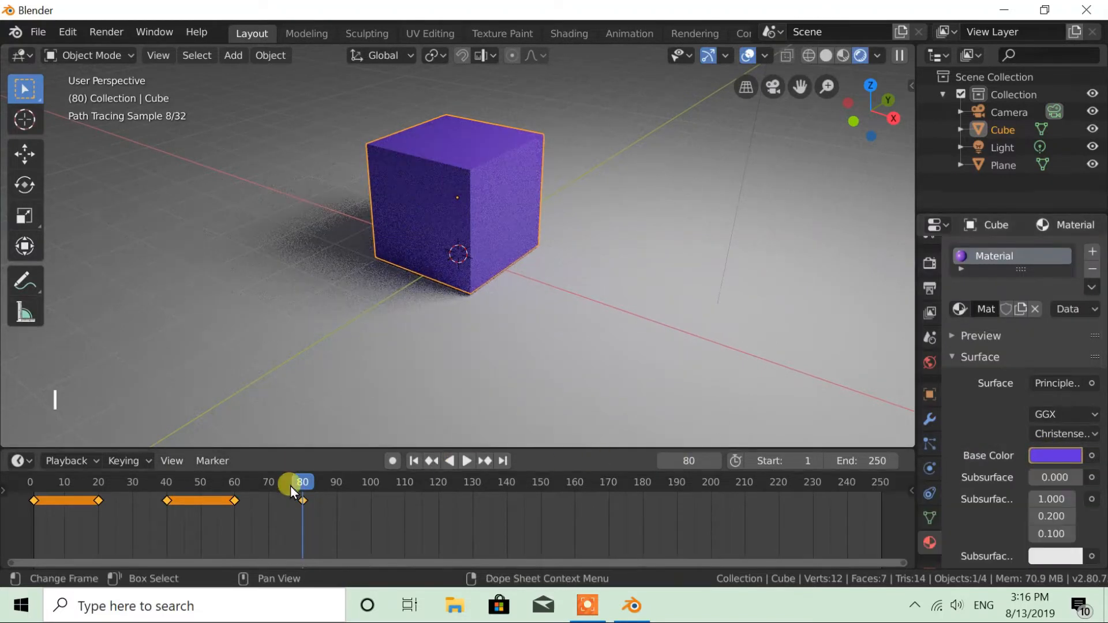
pyautogui.click(309, 487)
pyautogui.moveTo(309, 487); pyautogui.dragTo(371, 489)
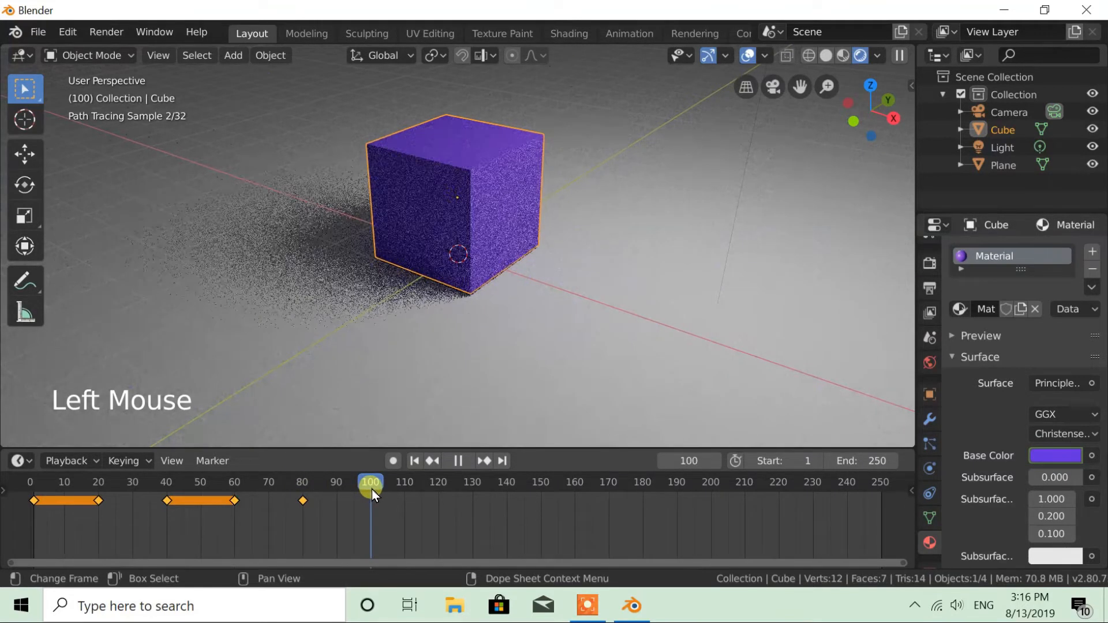
pyautogui.press('i')
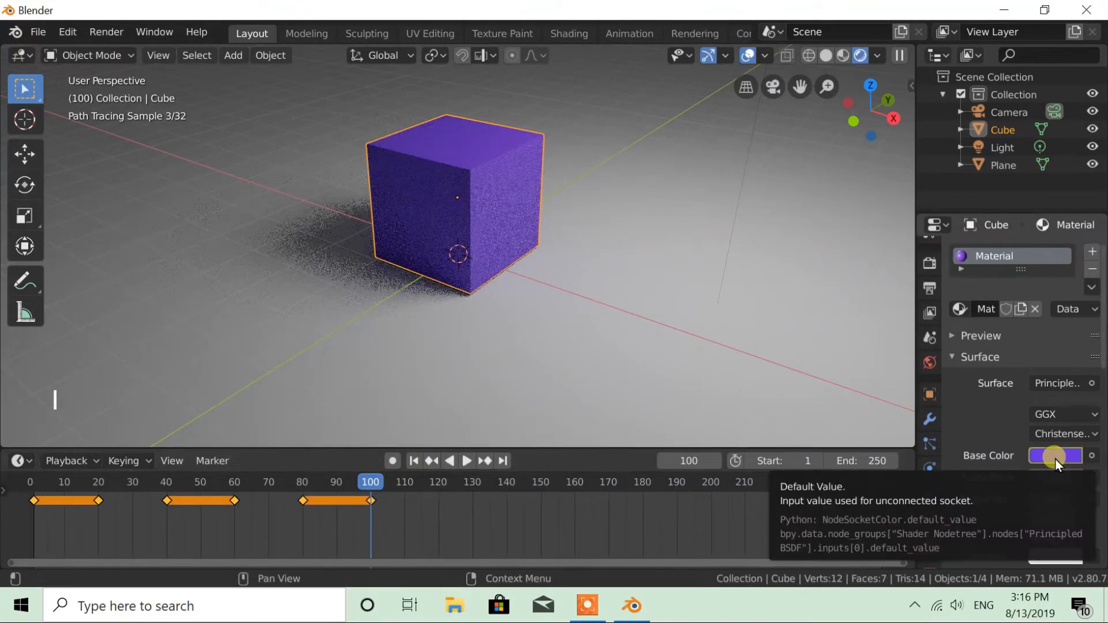
# Step: Set the cube's base color to green (about H 0.293, S 0.715) and keyframe it at frames 120 and 140
pyautogui.moveTo(387, 484); pyautogui.dragTo(442, 492)
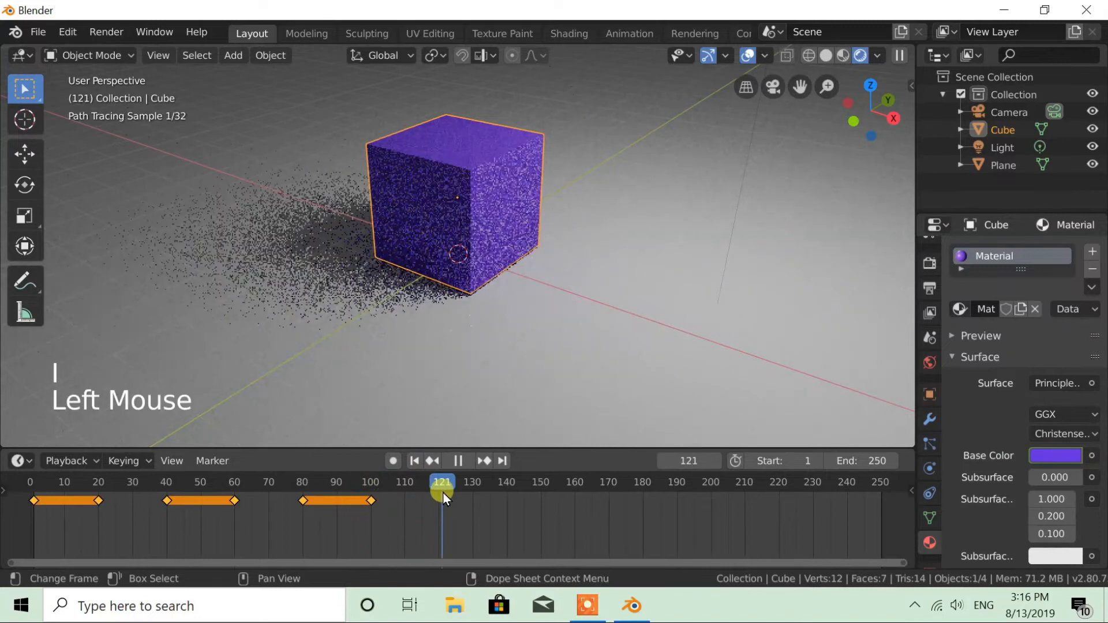
pyautogui.click(1055, 456)
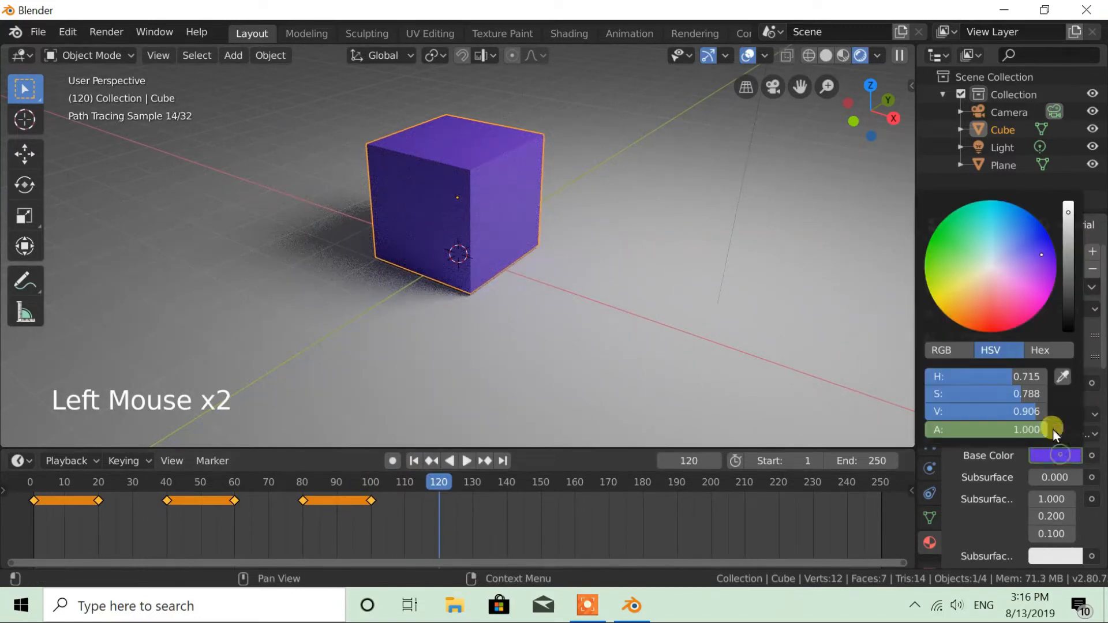
pyautogui.click(940, 250)
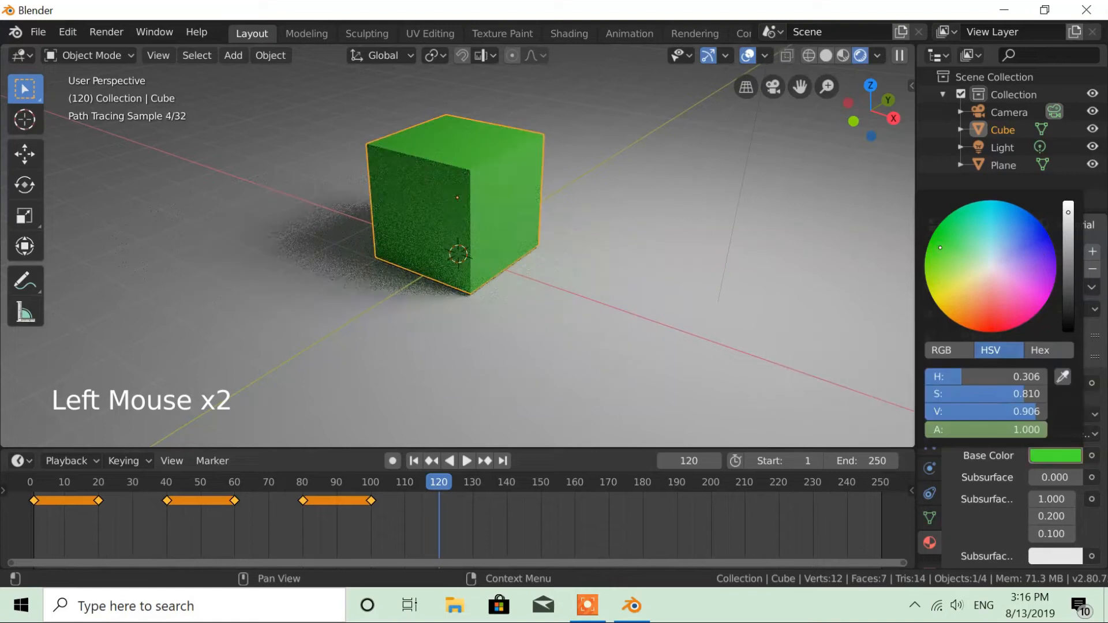
pyautogui.click(946, 258)
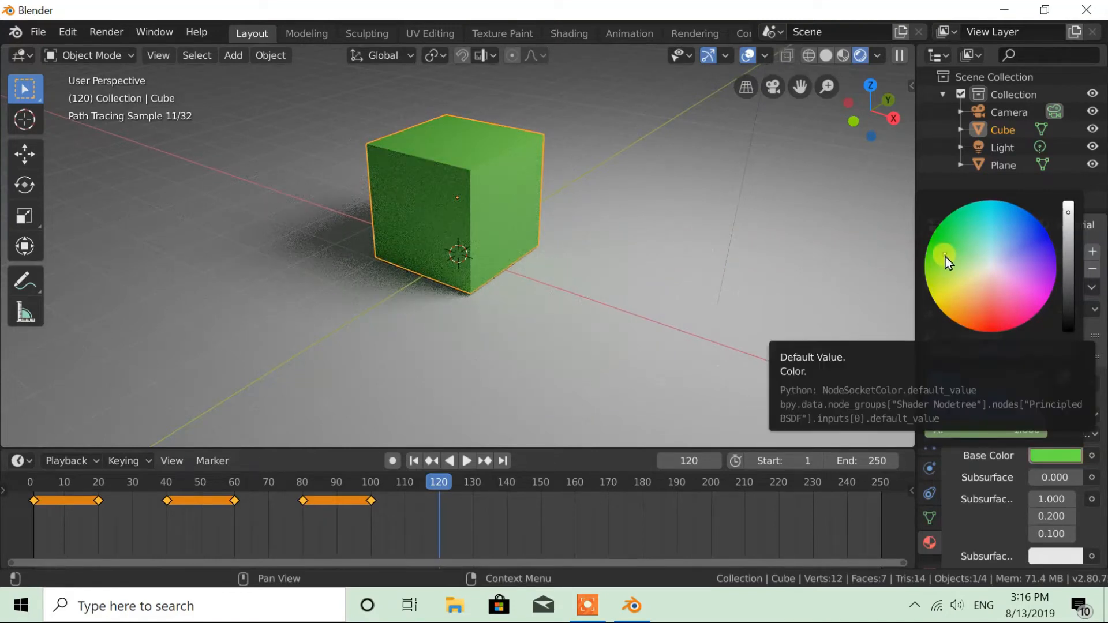
pyautogui.press('i')
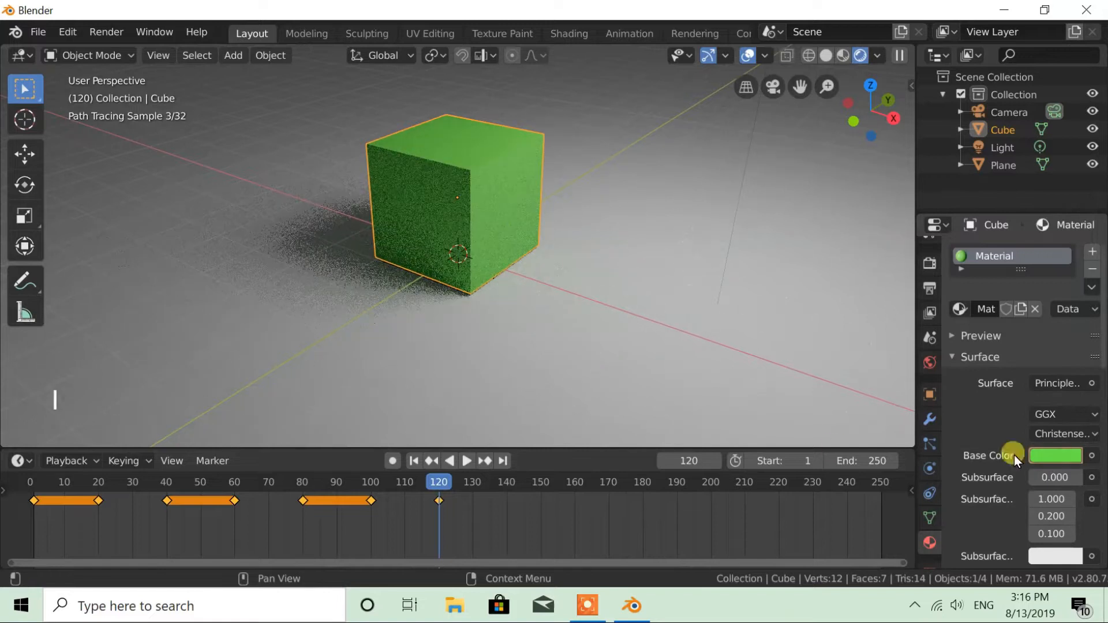
pyautogui.moveTo(444, 482); pyautogui.dragTo(506, 494)
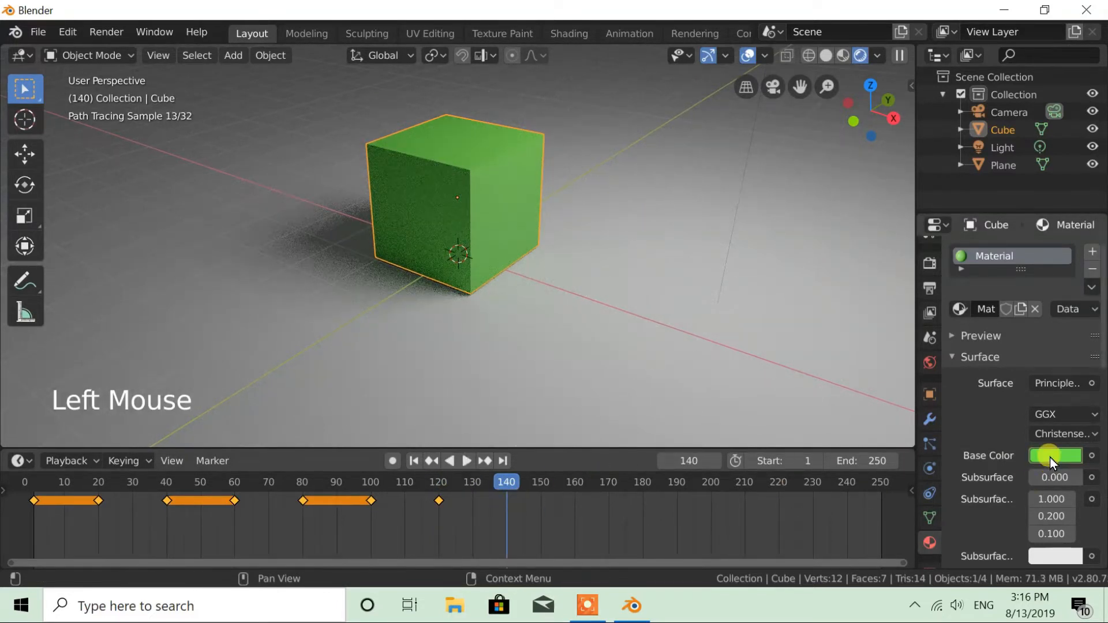
pyautogui.press('i')
# Step: Set the cube's base color to red (about H 0.992, S 0.779) and keyframe it at frames 160 and 180
pyautogui.moveTo(505, 486); pyautogui.dragTo(576, 496)
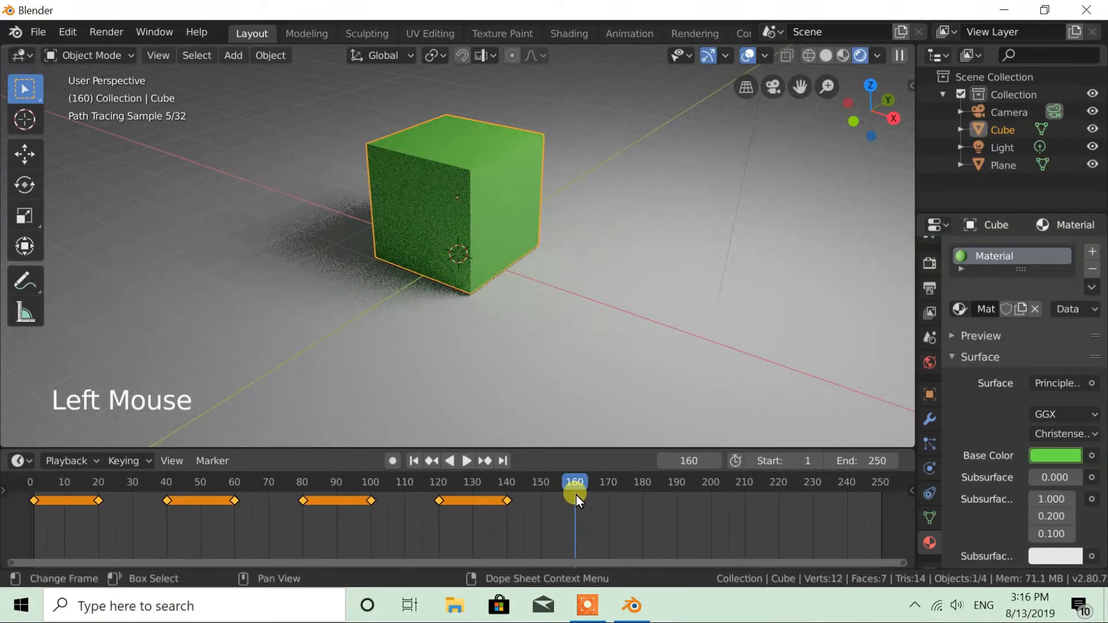
pyautogui.click(1038, 456)
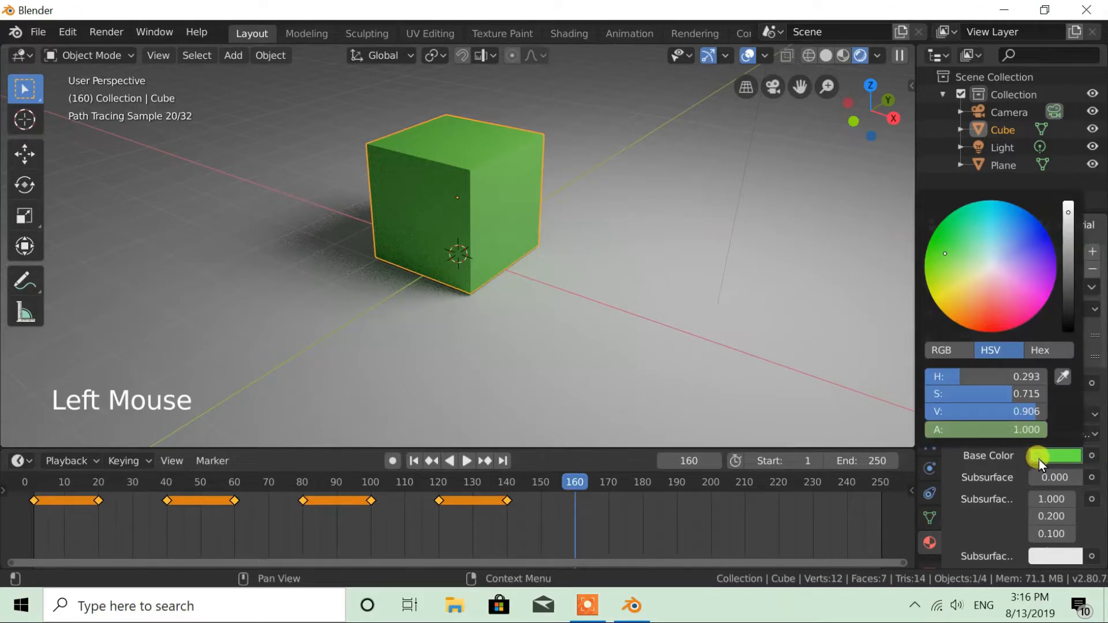
pyautogui.click(997, 322)
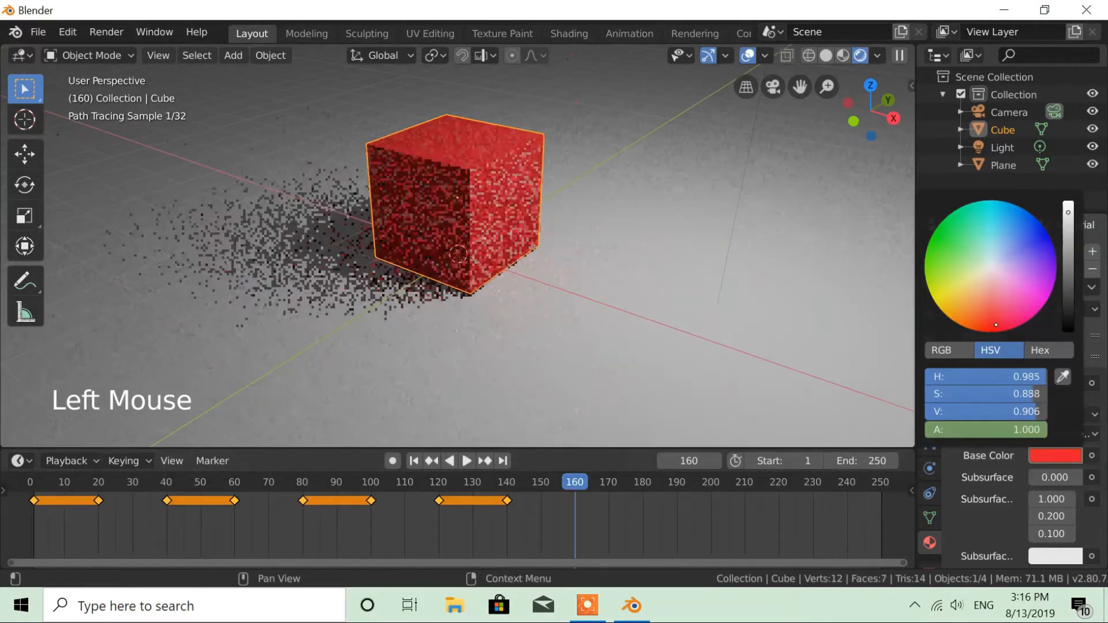
pyautogui.moveTo(1000, 321); pyautogui.dragTo(993, 317)
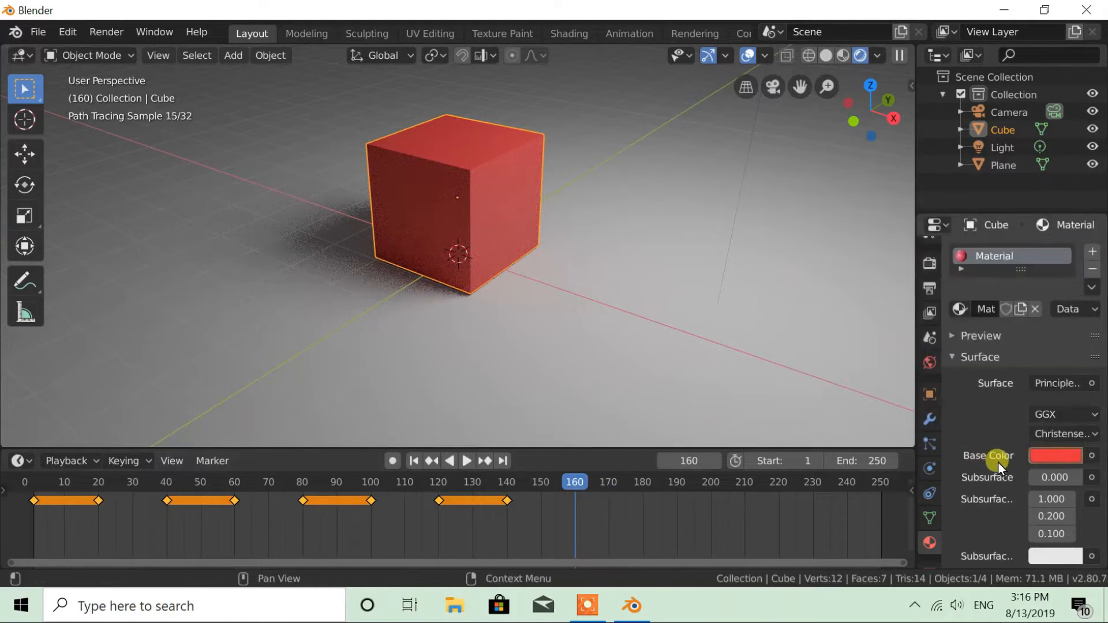
pyautogui.press('i')
pyautogui.moveTo(576, 489); pyautogui.dragTo(646, 492)
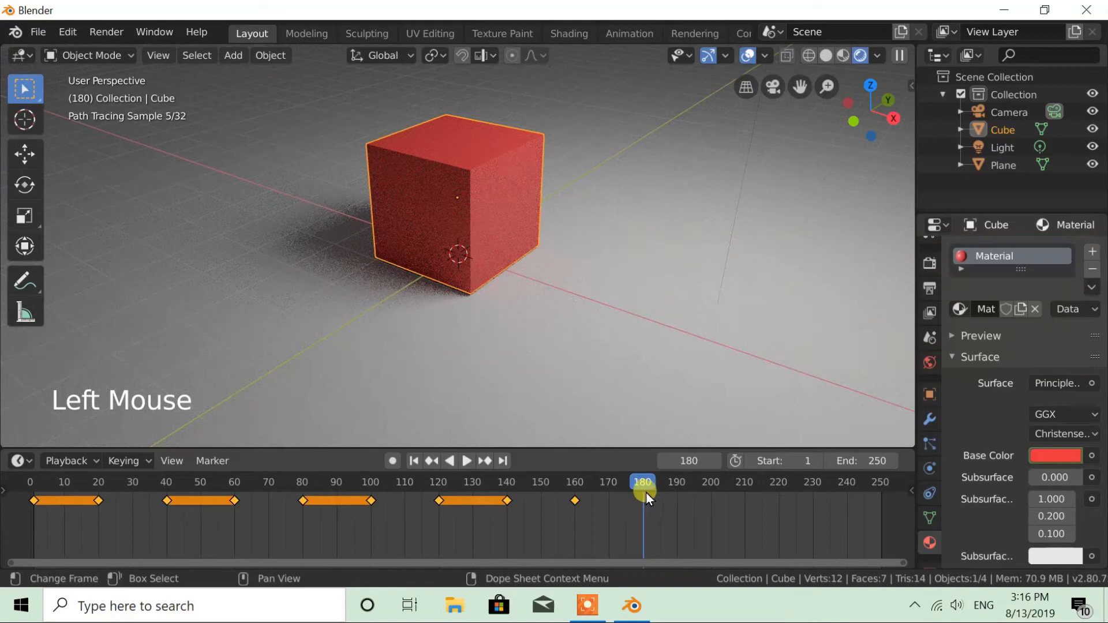
pyautogui.press('i')
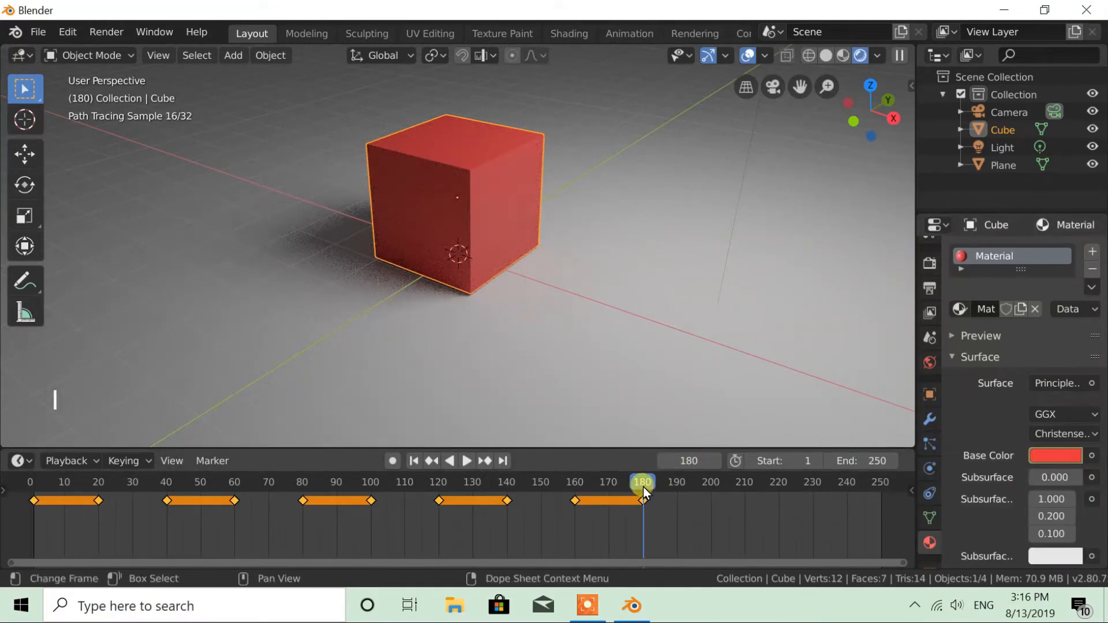
# Step: Set the cube's base color to magenta pink and keyframe it at frames 200 and 220
pyautogui.moveTo(643, 486); pyautogui.dragTo(711, 490)
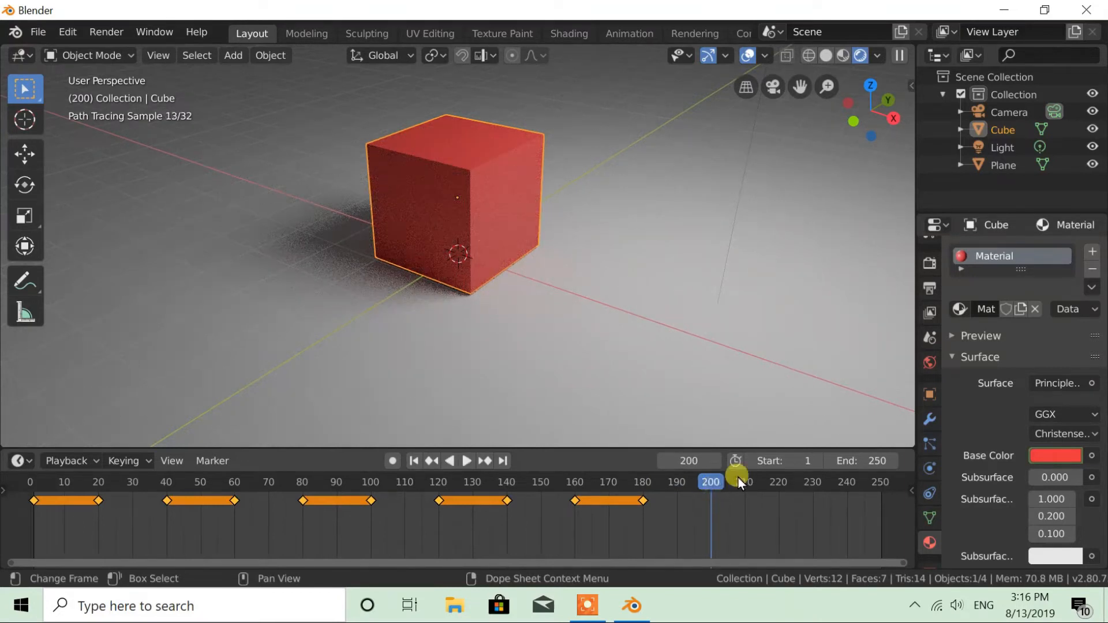
pyautogui.click(1040, 457)
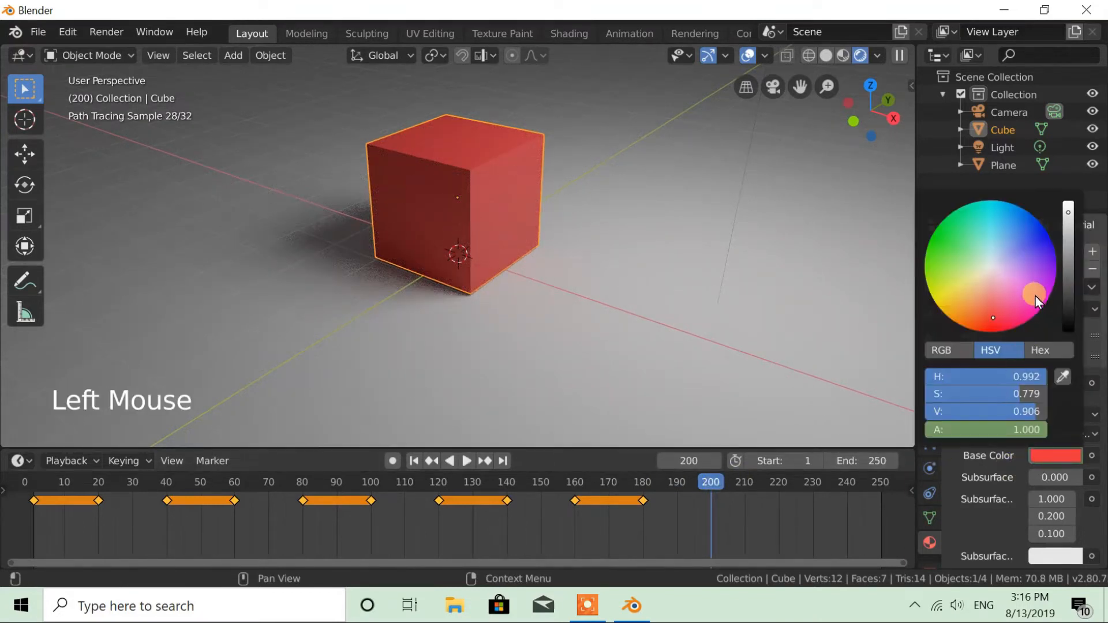
pyautogui.moveTo(993, 318); pyautogui.dragTo(1033, 301)
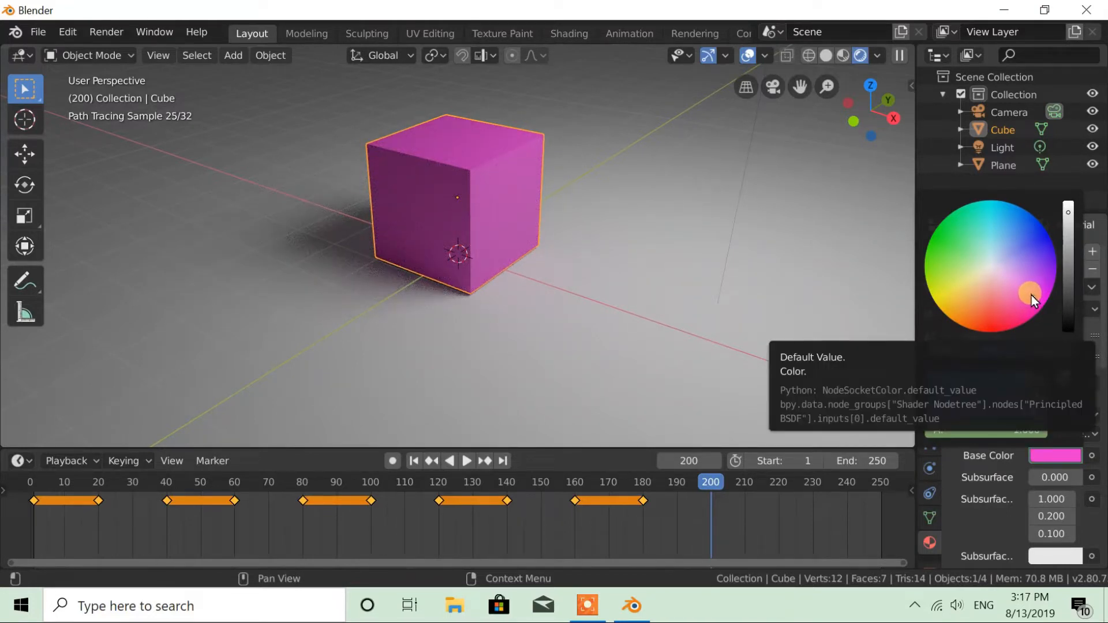
pyautogui.press('i')
pyautogui.moveTo(715, 489); pyautogui.dragTo(773, 488)
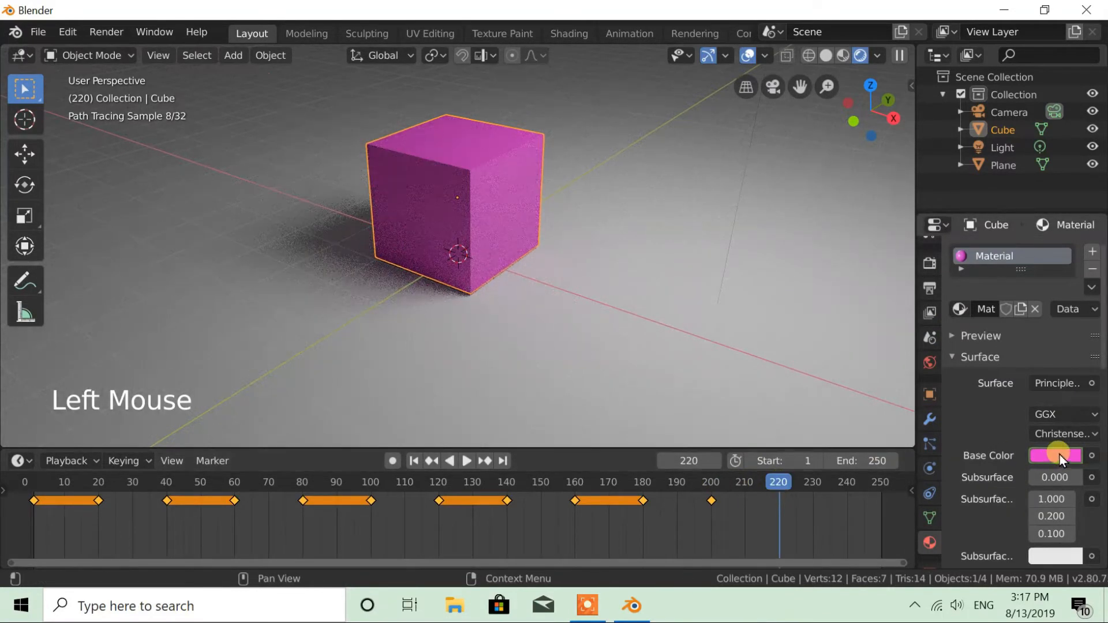
pyautogui.press('i')
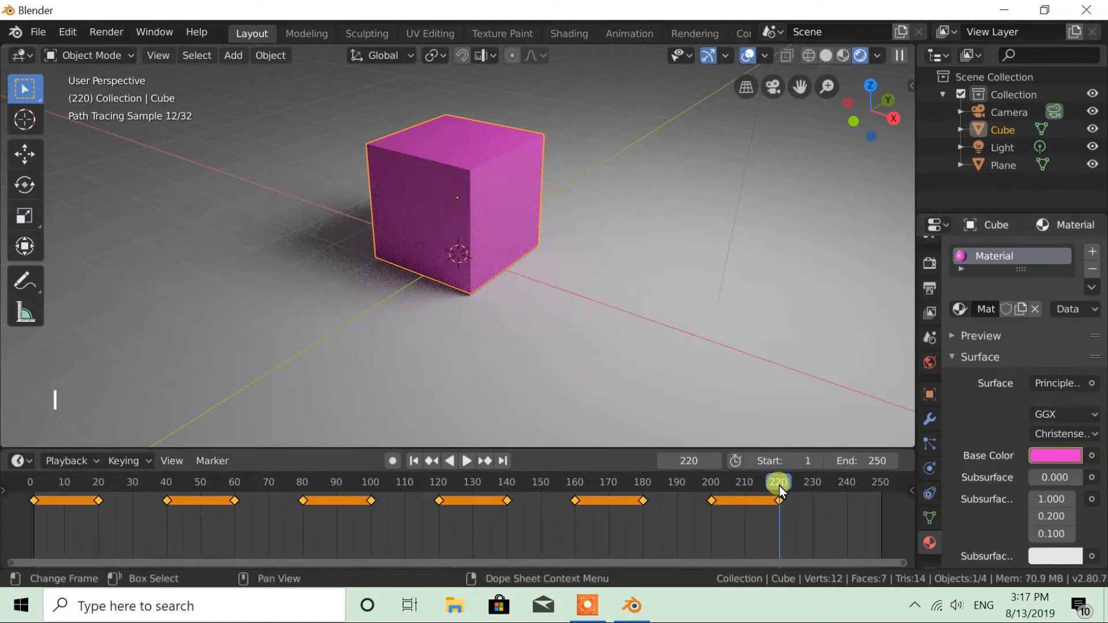
# Step: Set the cube's base color to near white (H 1.000, S 0.031, V 1.000) and keyframe it at frame 240
pyautogui.moveTo(779, 486); pyautogui.dragTo(848, 490)
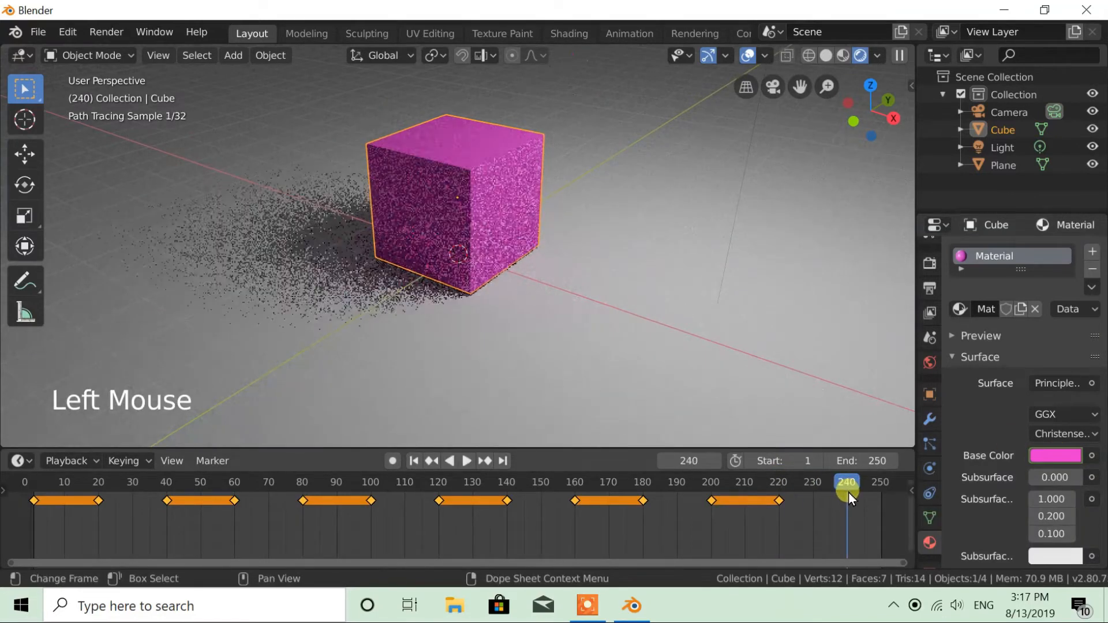
pyautogui.click(1052, 457)
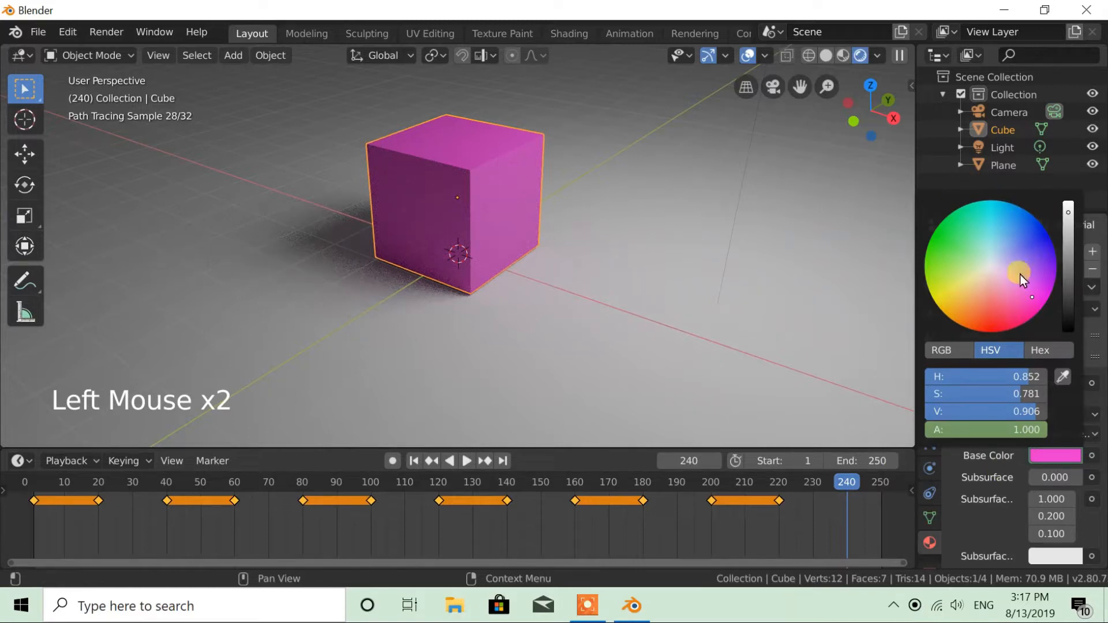
pyautogui.click(994, 270)
pyautogui.moveTo(993, 268); pyautogui.dragTo(993, 265)
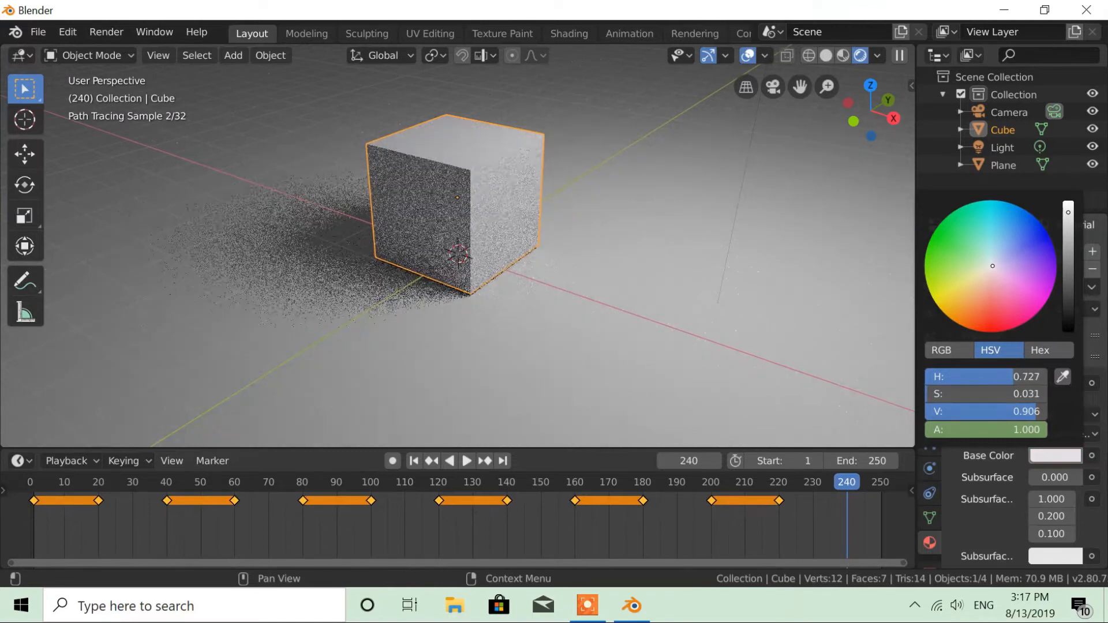
pyautogui.moveTo(997, 377); pyautogui.dragTo(1044, 418)
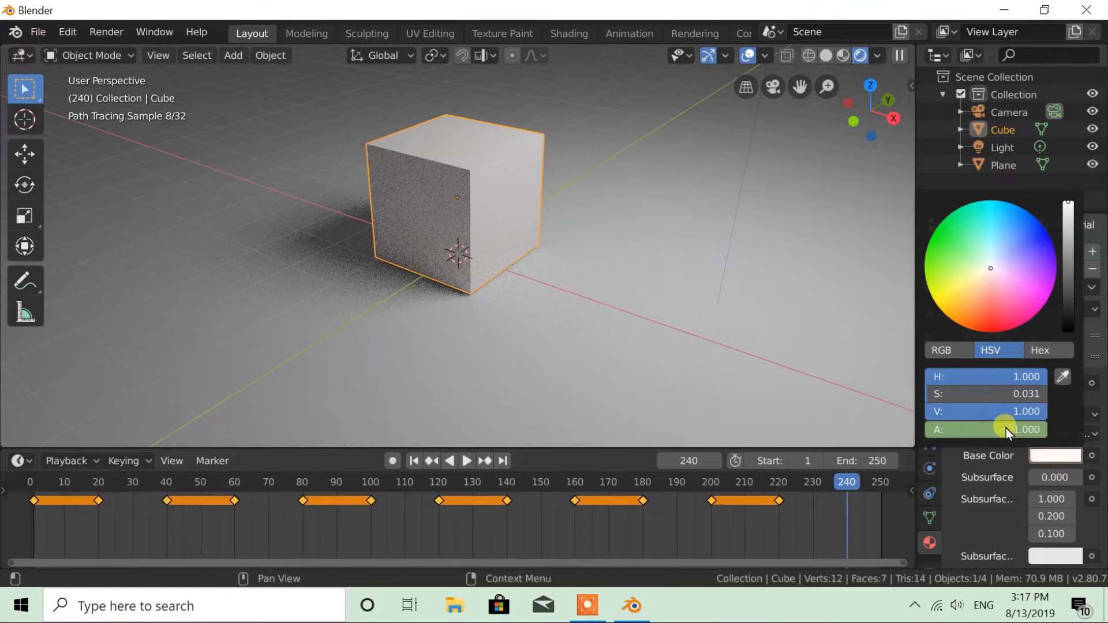
pyautogui.press('i')
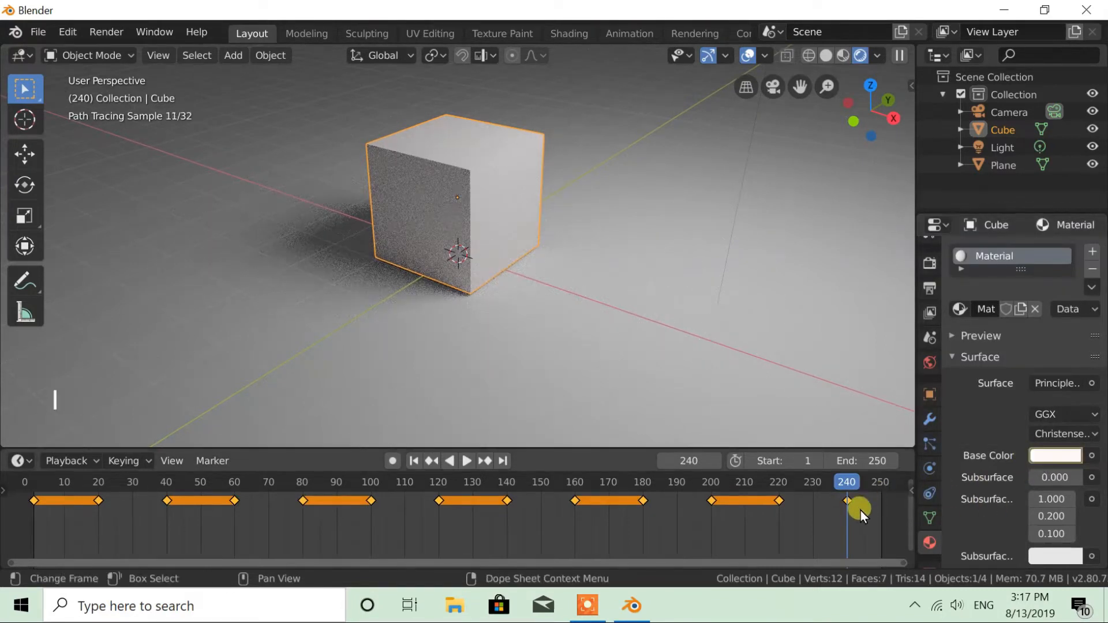
# Step: Set the animation's end frame to 240
pyautogui.click(870, 461)
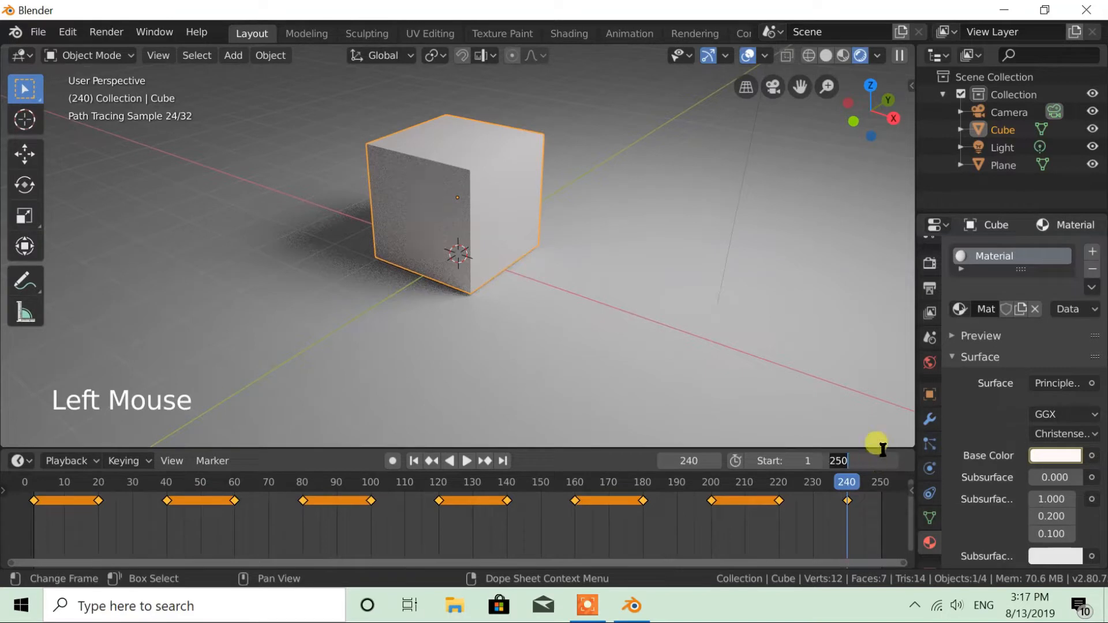
pyautogui.write('240')
pyautogui.press('Return')
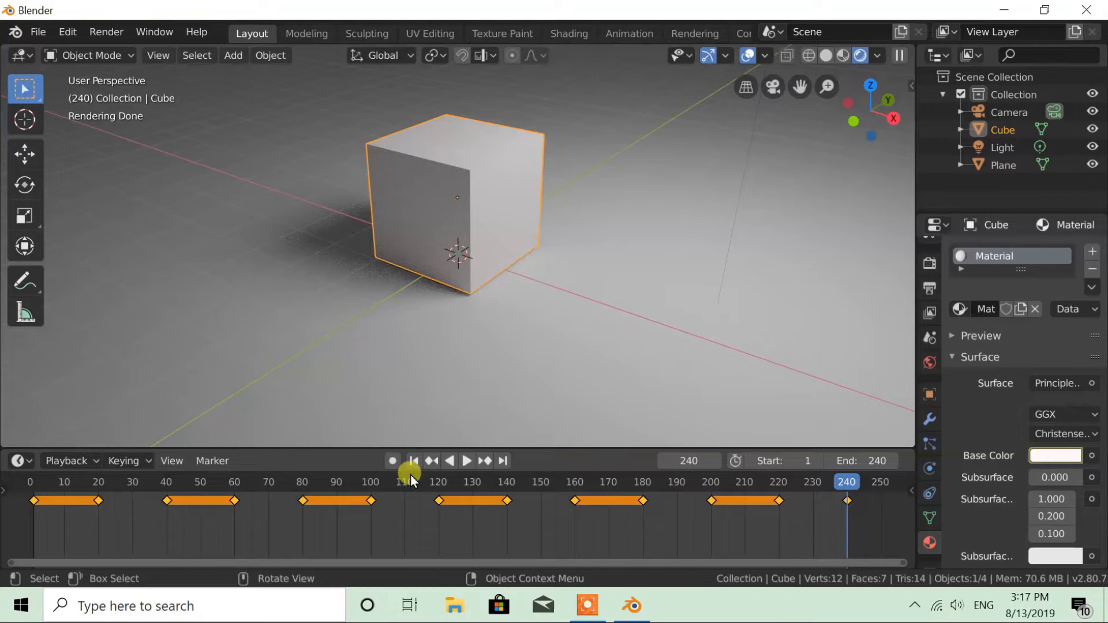
# Step: Preview the color animation from the first frames and return the playhead to frame 0
pyautogui.click(42, 487)
pyautogui.click(41, 486)
pyautogui.press('space')
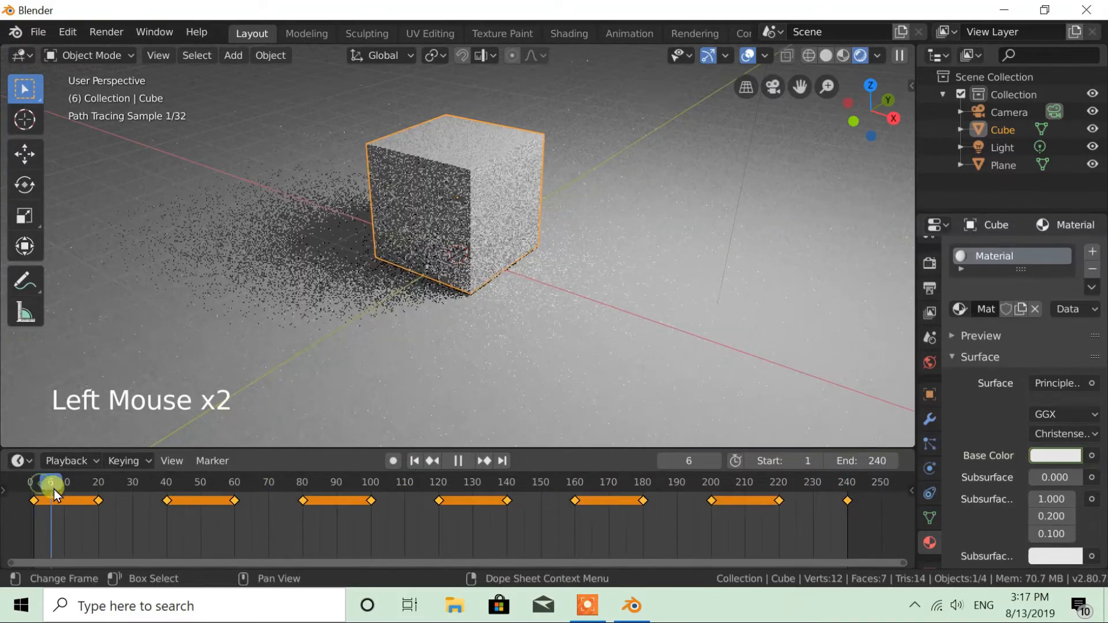
pyautogui.moveTo(249, 521); pyautogui.dragTo(10, 522)
pyautogui.press('space')
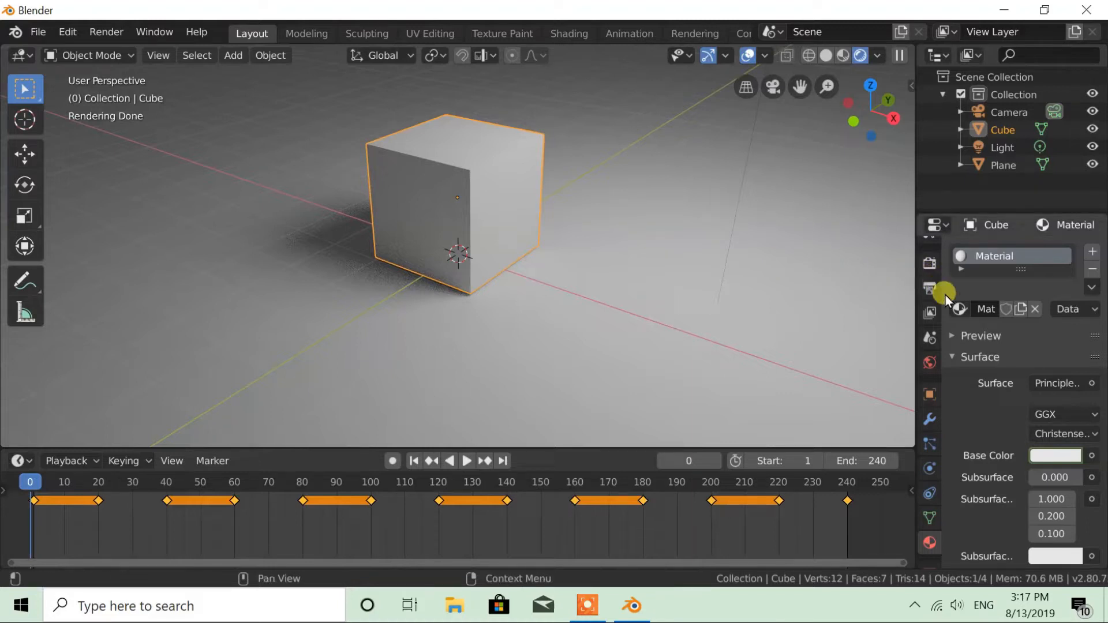
# Step: Set the Cycles render device to GPU Compute
pyautogui.click(928, 264)
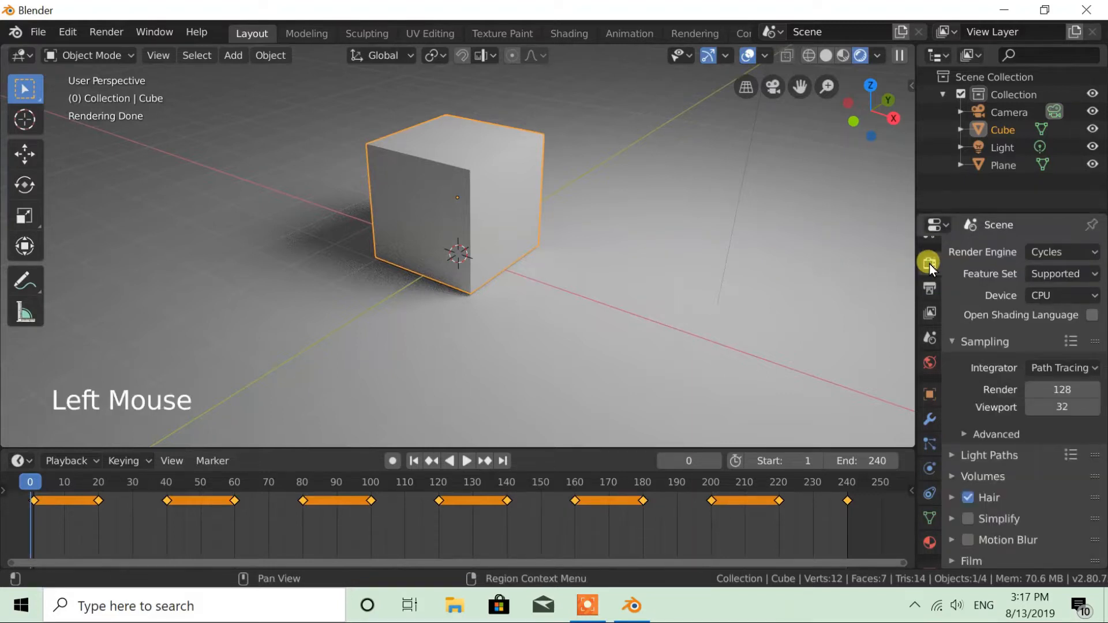
pyautogui.click(1054, 251)
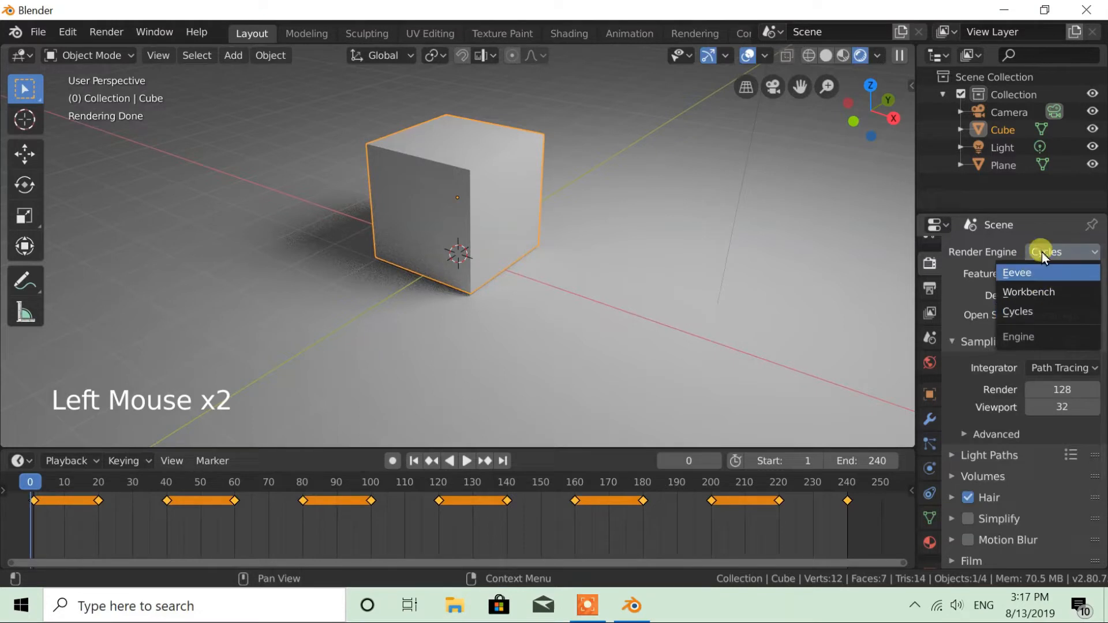
pyautogui.click(1054, 297)
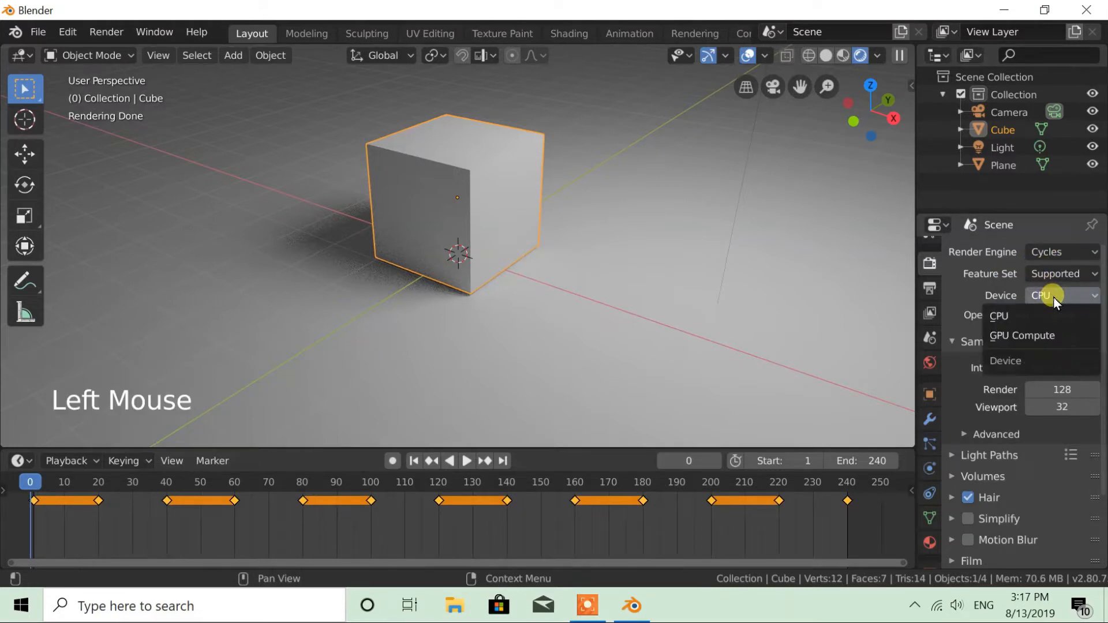
pyautogui.click(1004, 337)
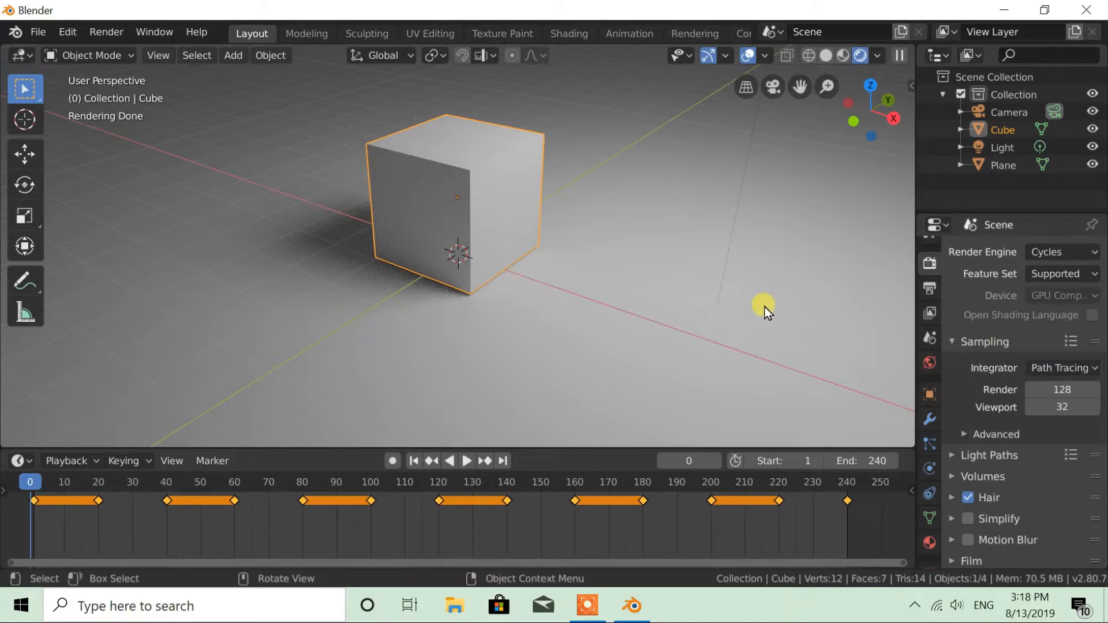
pyautogui.click(928, 320)
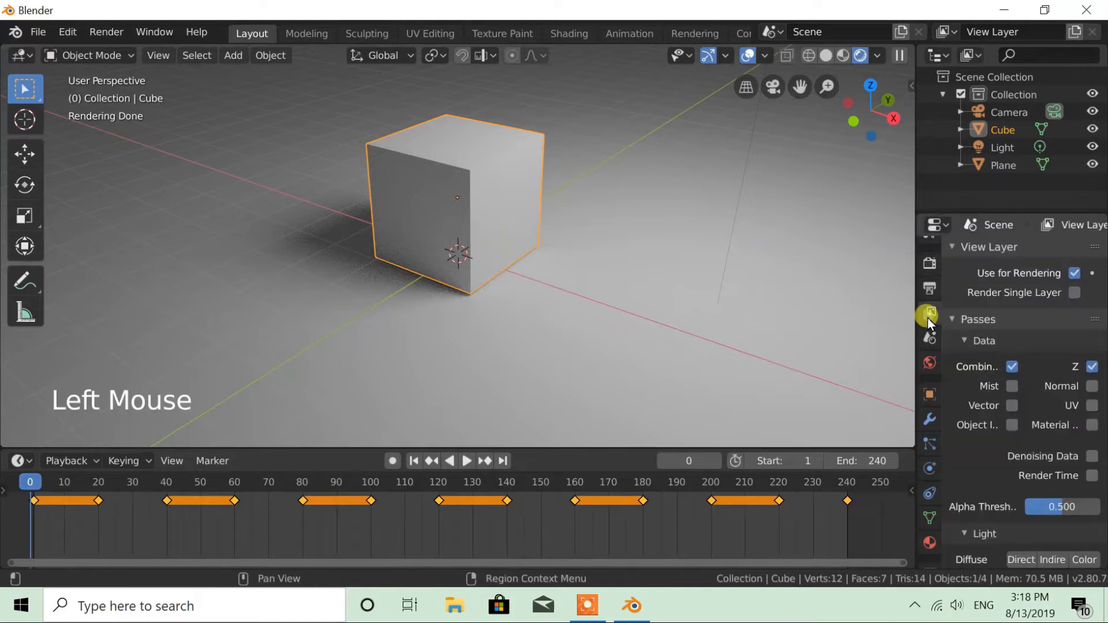
pyautogui.click(929, 264)
# Step: Look through the scene camera and reposition it with walk navigation so the whole cube sits centrally in the frame
pyautogui.scroll(-1, 590, 254)
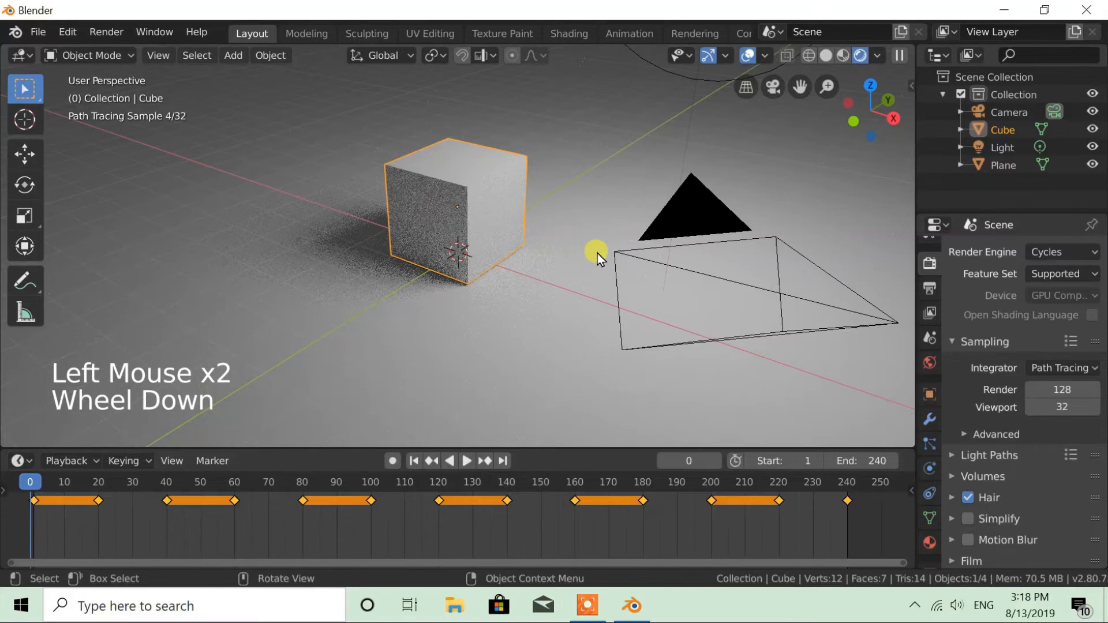
pyautogui.click(713, 278)
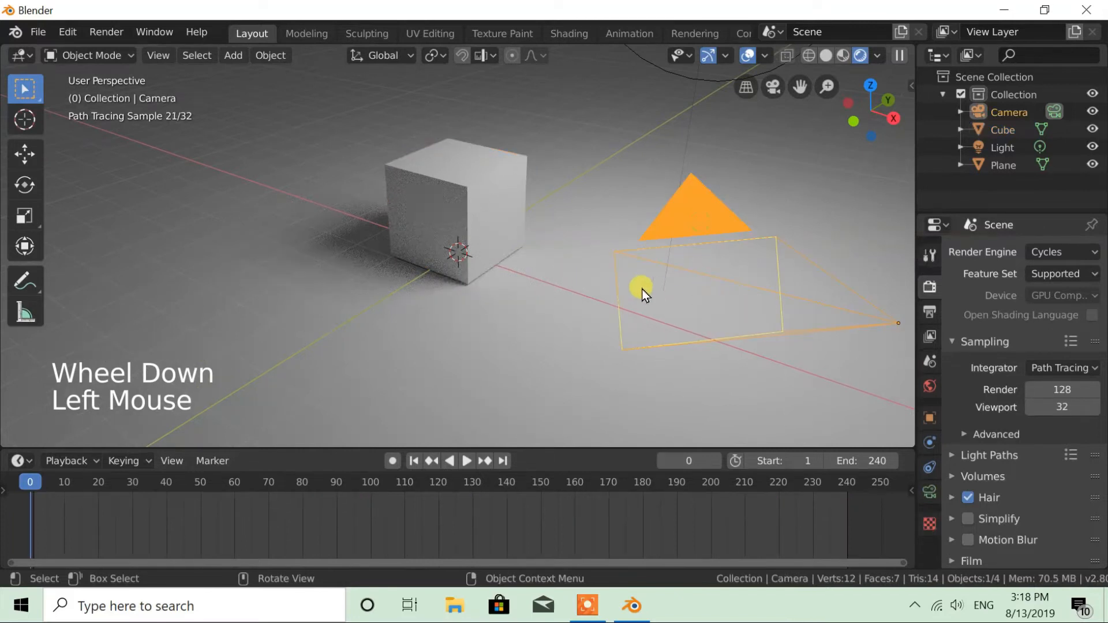
pyautogui.press('KP_0')
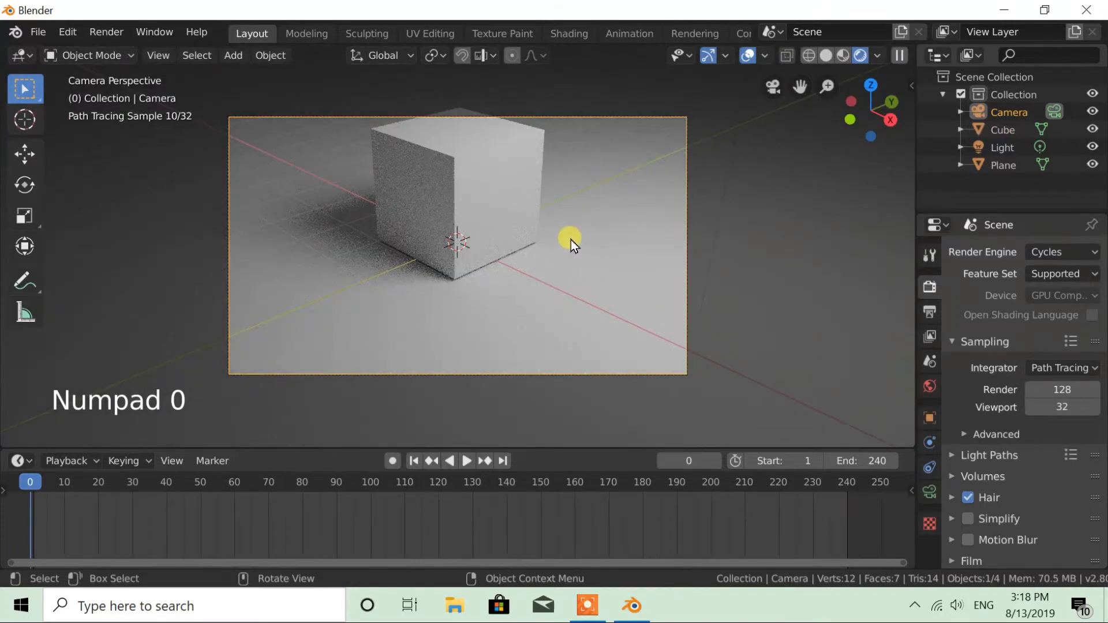
pyautogui.hotkey('shift', 'f')
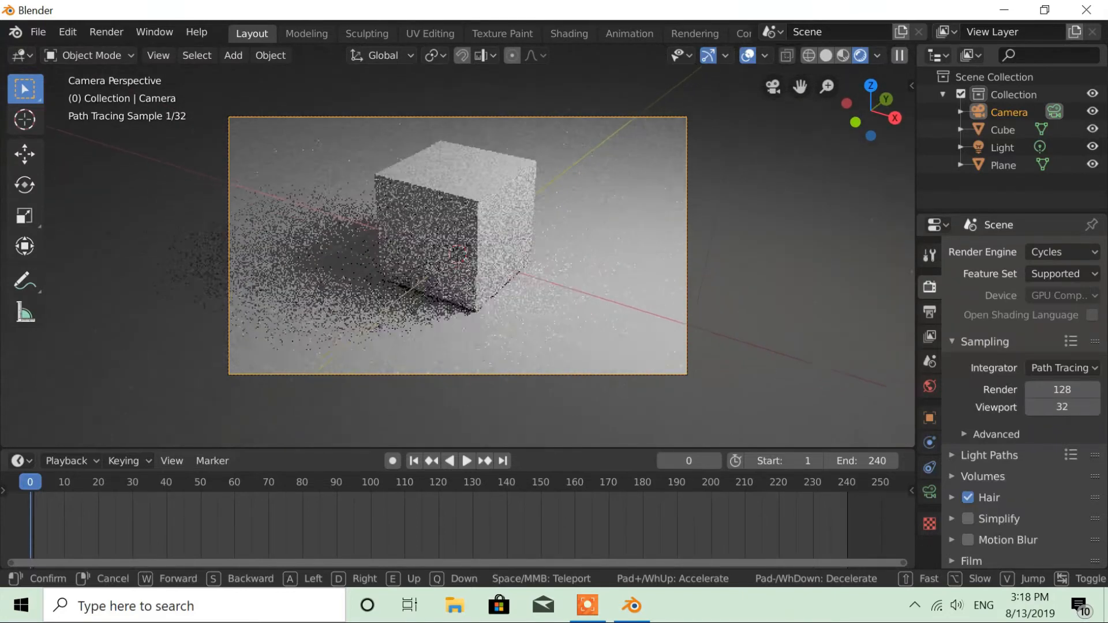
pyautogui.press('q')
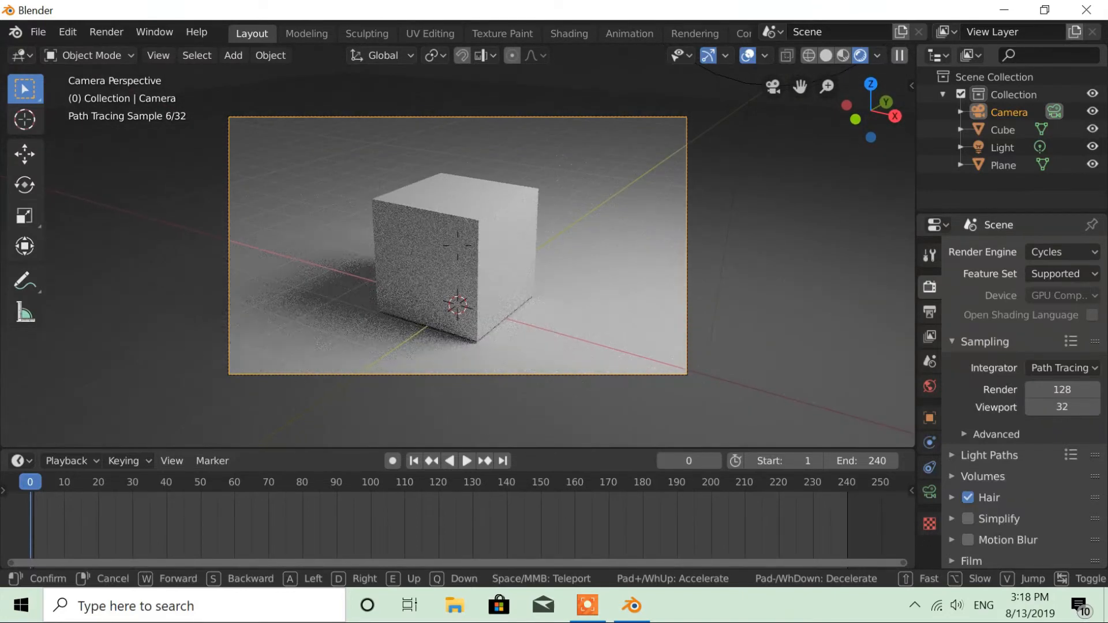
pyautogui.click(458, 248)
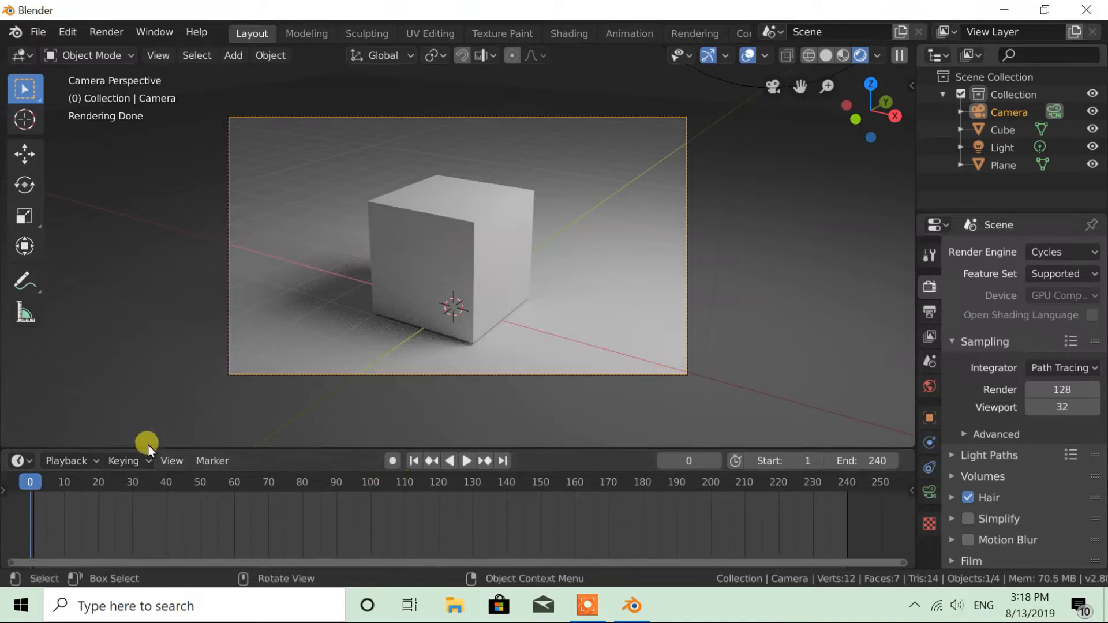
# Step: Play the color animation through the camera, stop it, scrub back to frame 23 and leave the camera view
pyautogui.click(467, 460)
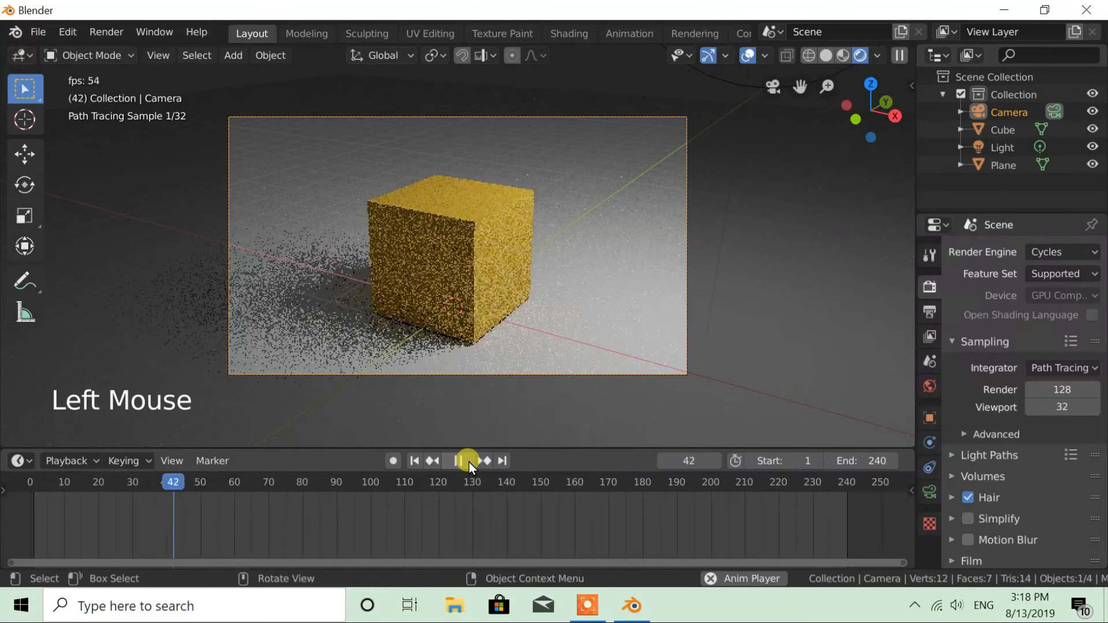
pyautogui.click(467, 462)
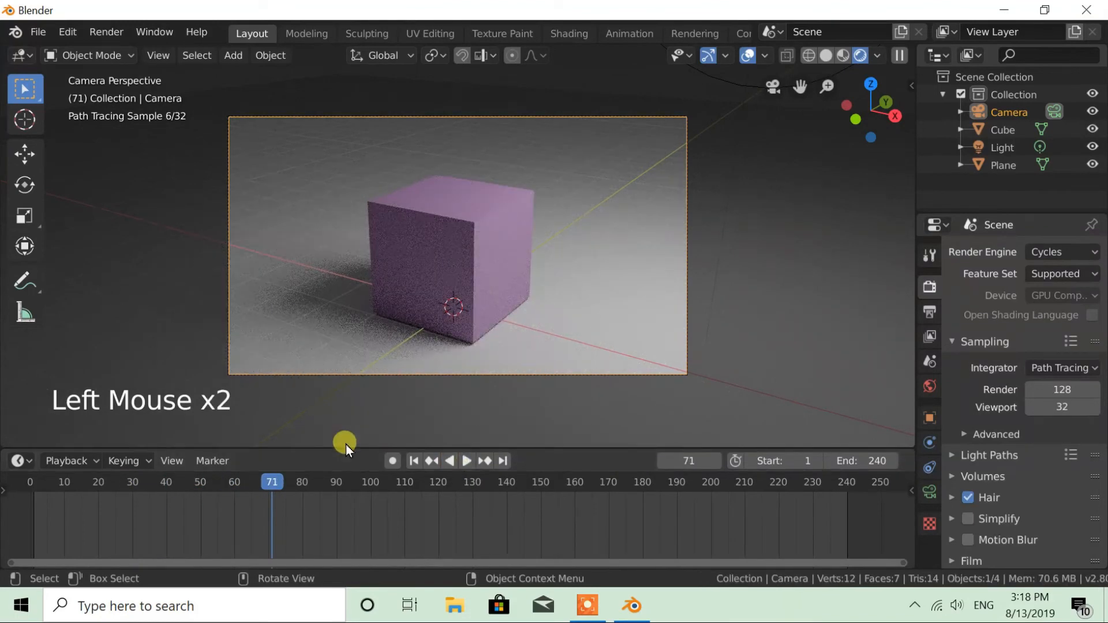
pyautogui.moveTo(267, 482); pyautogui.dragTo(108, 487)
pyautogui.press('KP_0')
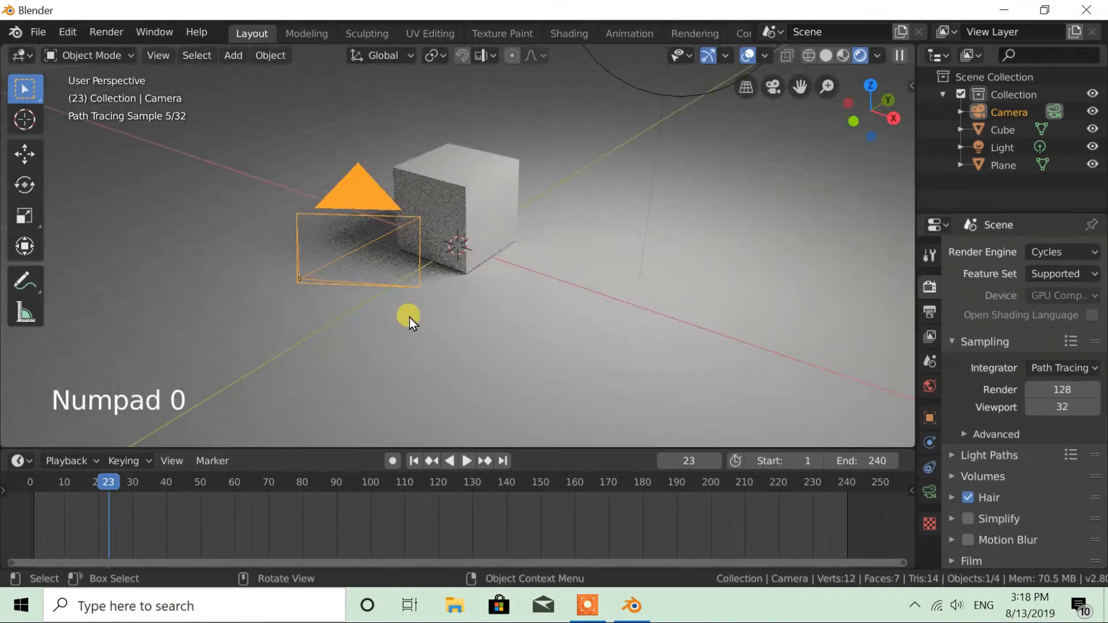
pyautogui.scroll(-2, 408, 339)
pyautogui.scroll(2, 410, 294)
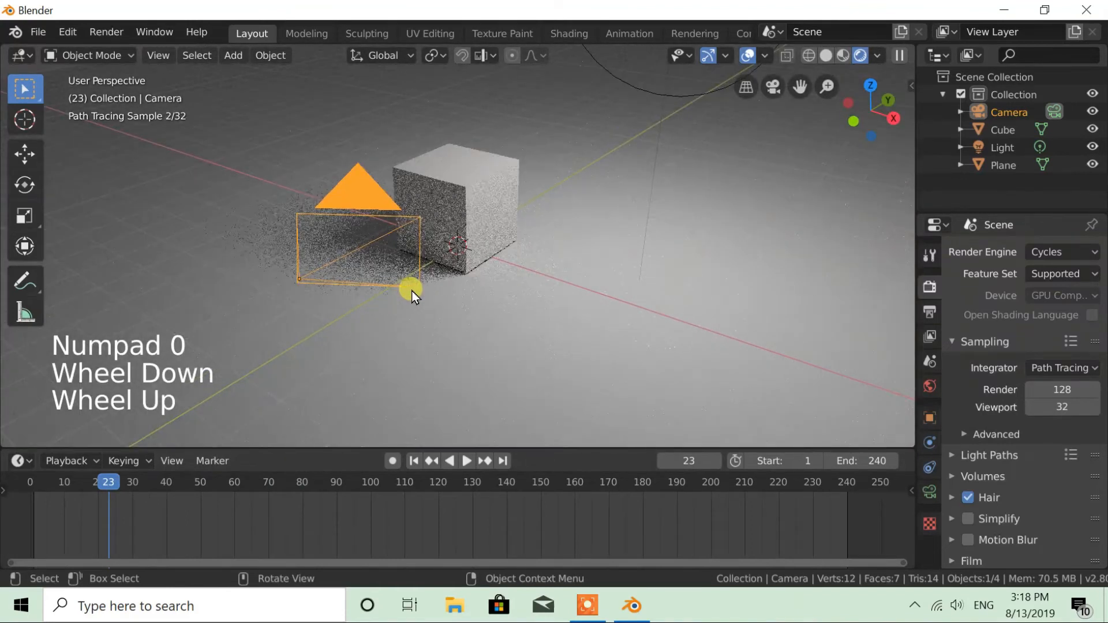
# Step: Move the playhead to frame 106 and render that frame as a still image
pyautogui.click(108, 34)
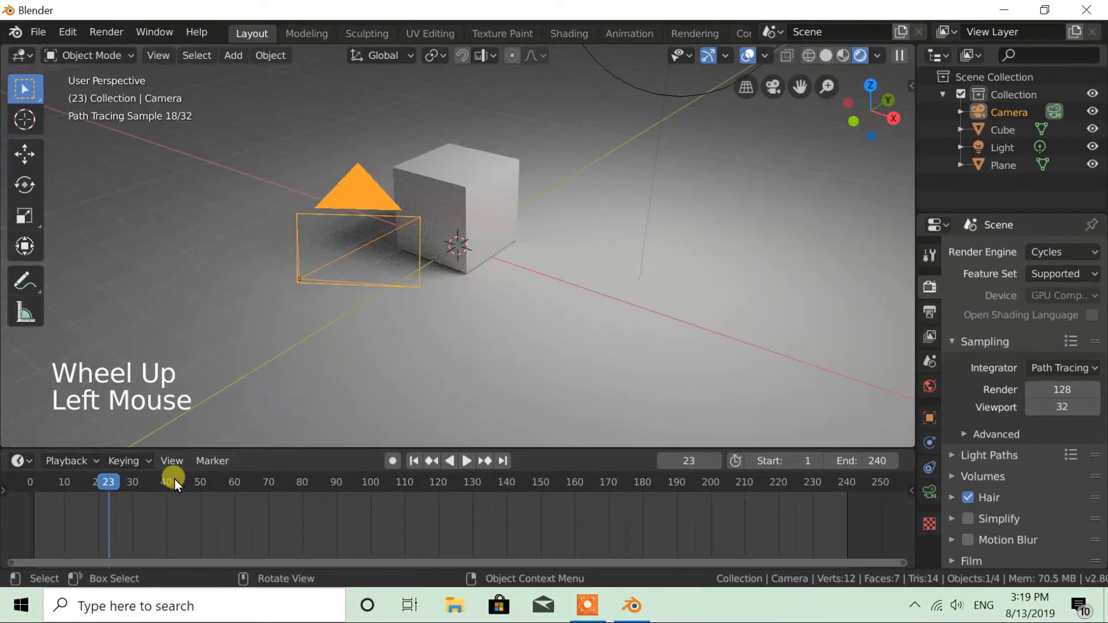
pyautogui.moveTo(107, 481); pyautogui.dragTo(392, 494)
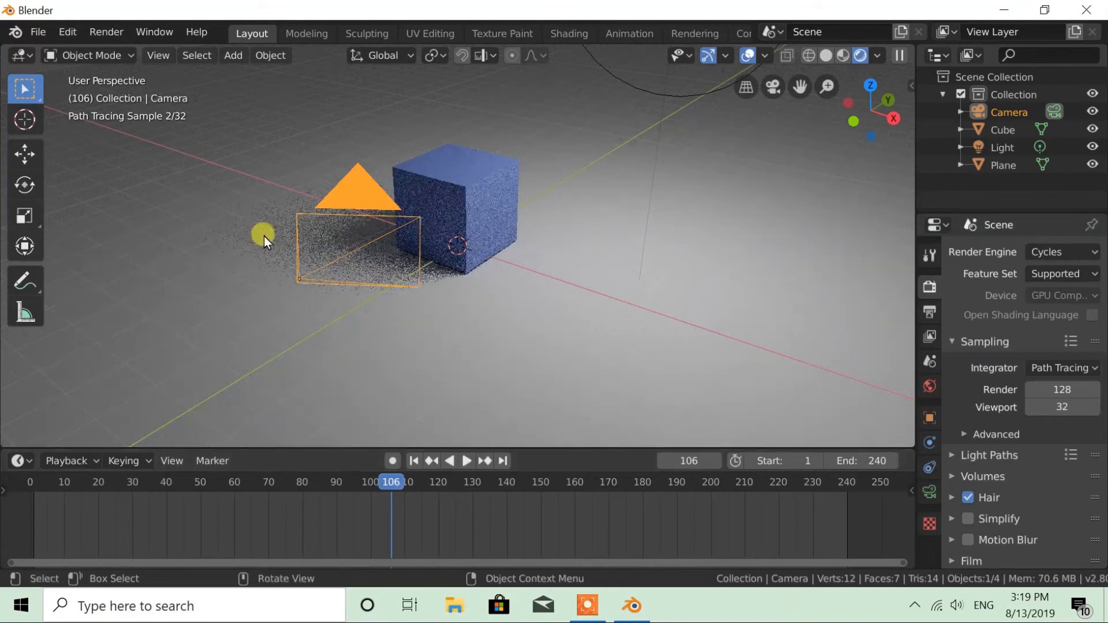
pyautogui.click(106, 36)
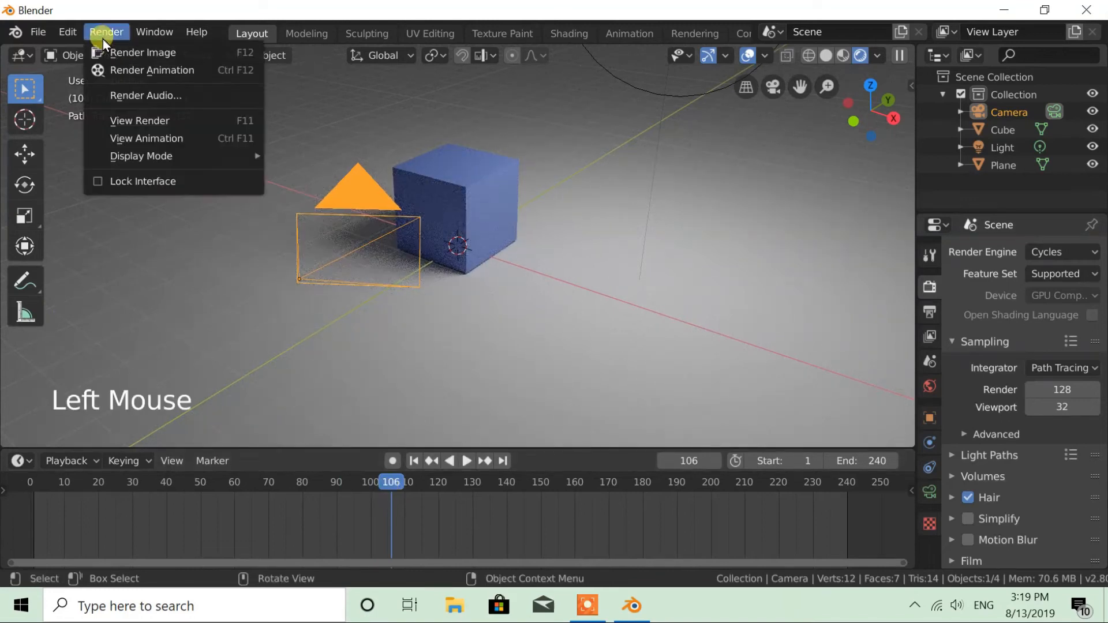
pyautogui.click(154, 60)
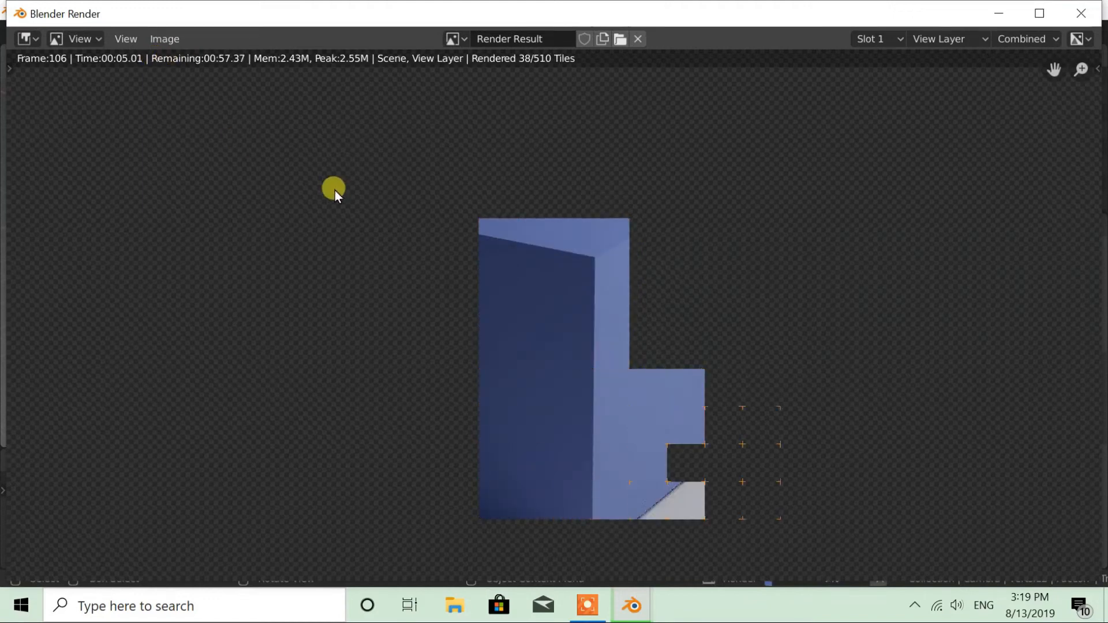
pyautogui.scroll(-1, 385, 226)
pyautogui.scroll(-1, 385, 227)
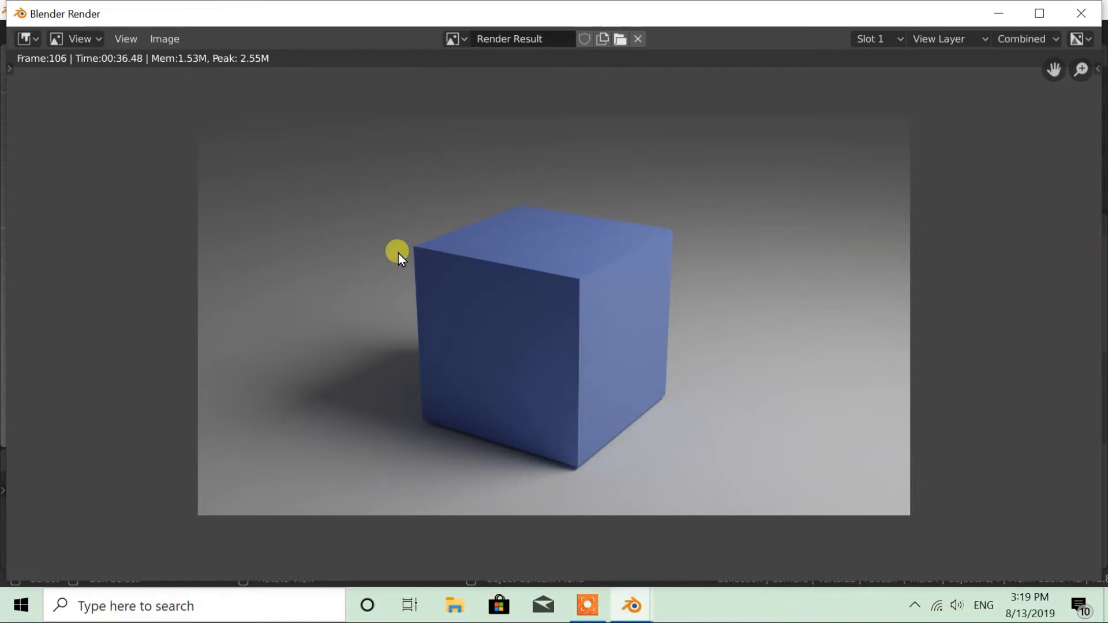
# Step: Save the rendered image to the Desktop folder as My Cube.png
pyautogui.click(164, 39)
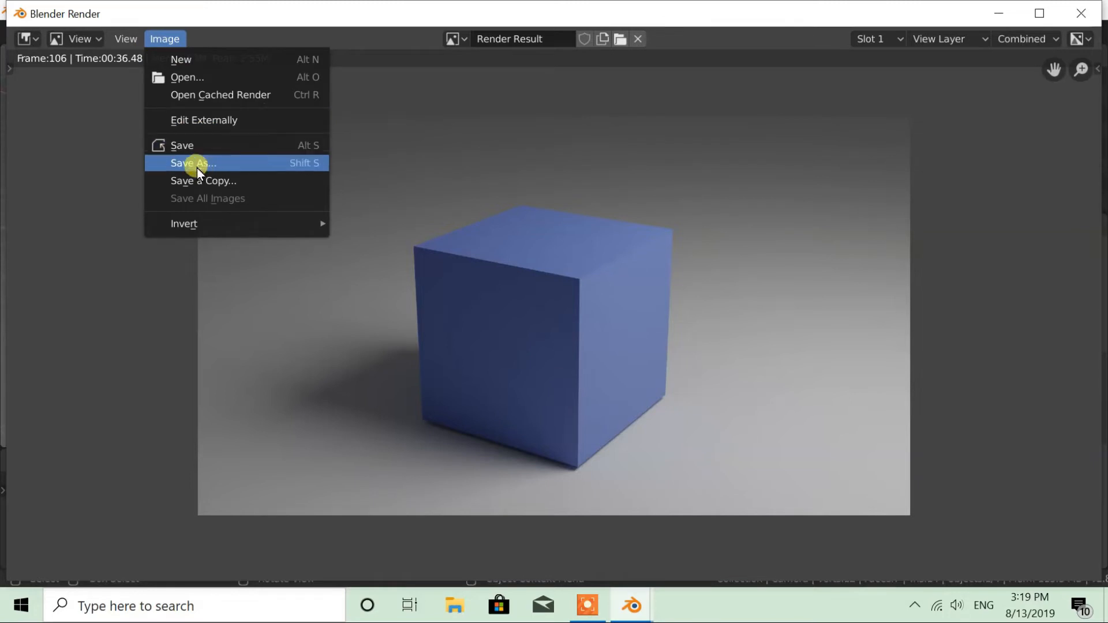
pyautogui.click(198, 150)
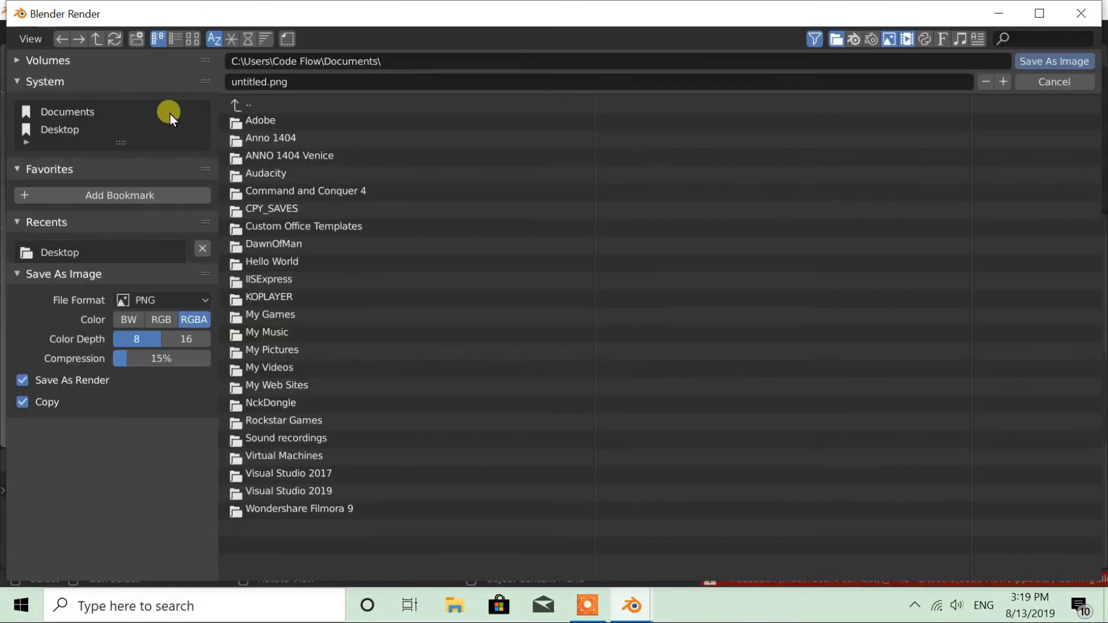
pyautogui.click(60, 129)
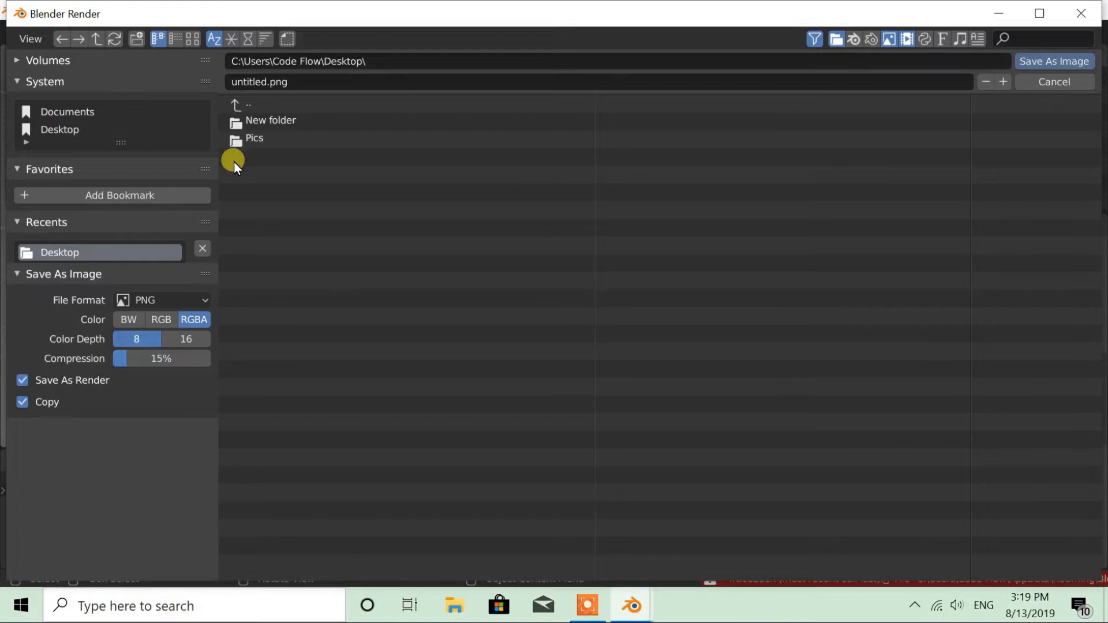
pyautogui.click(272, 83)
pyautogui.doubleClick(258, 82)
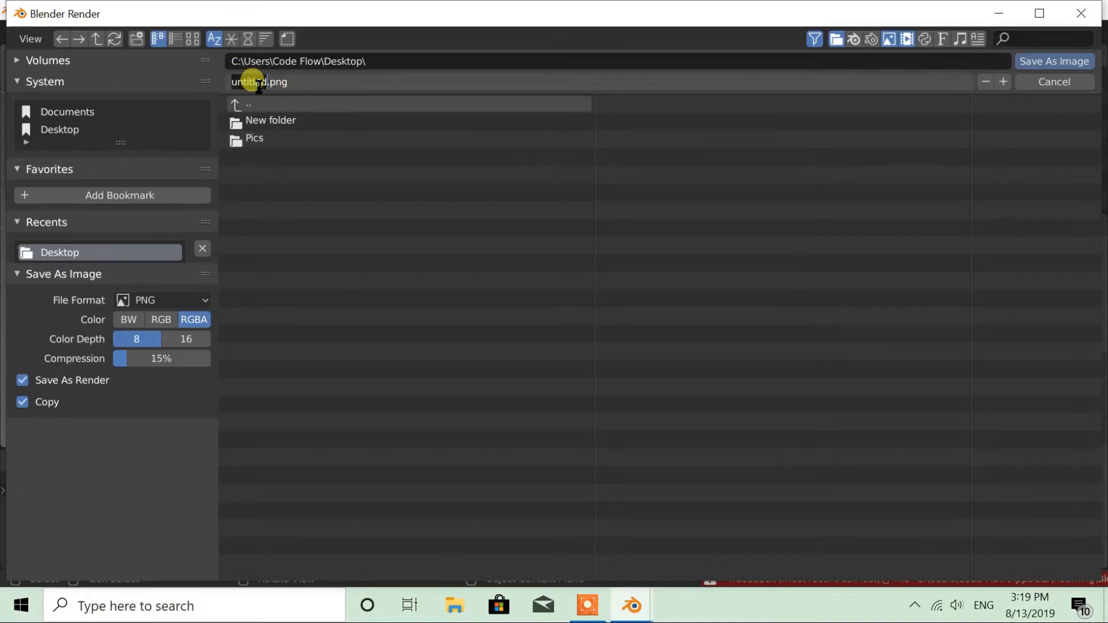
pyautogui.write('My Cub')
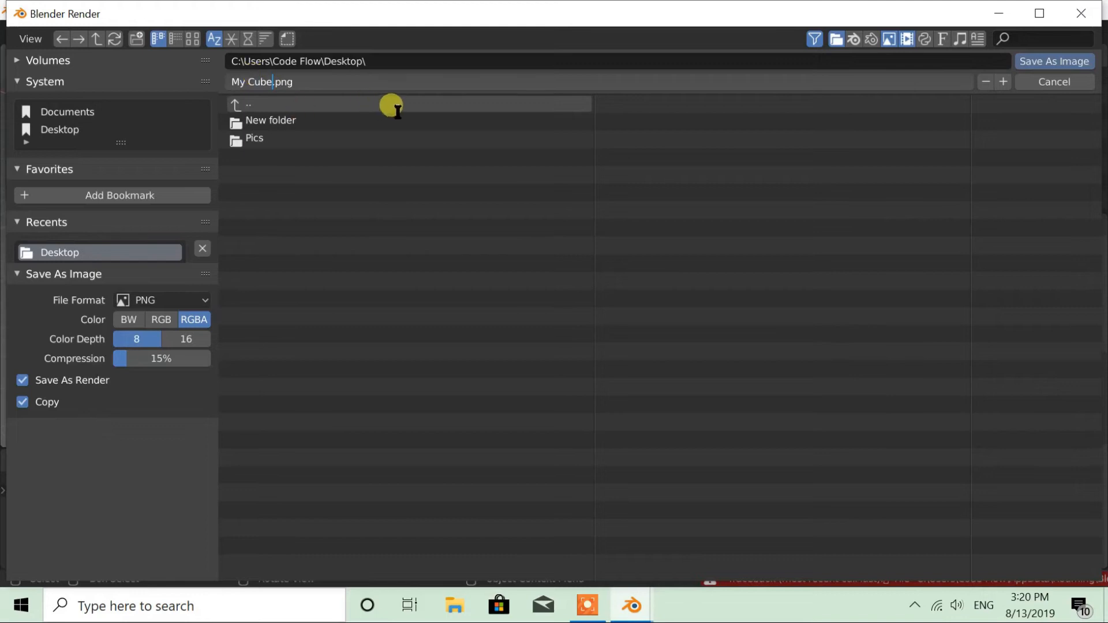
pyautogui.click(1046, 64)
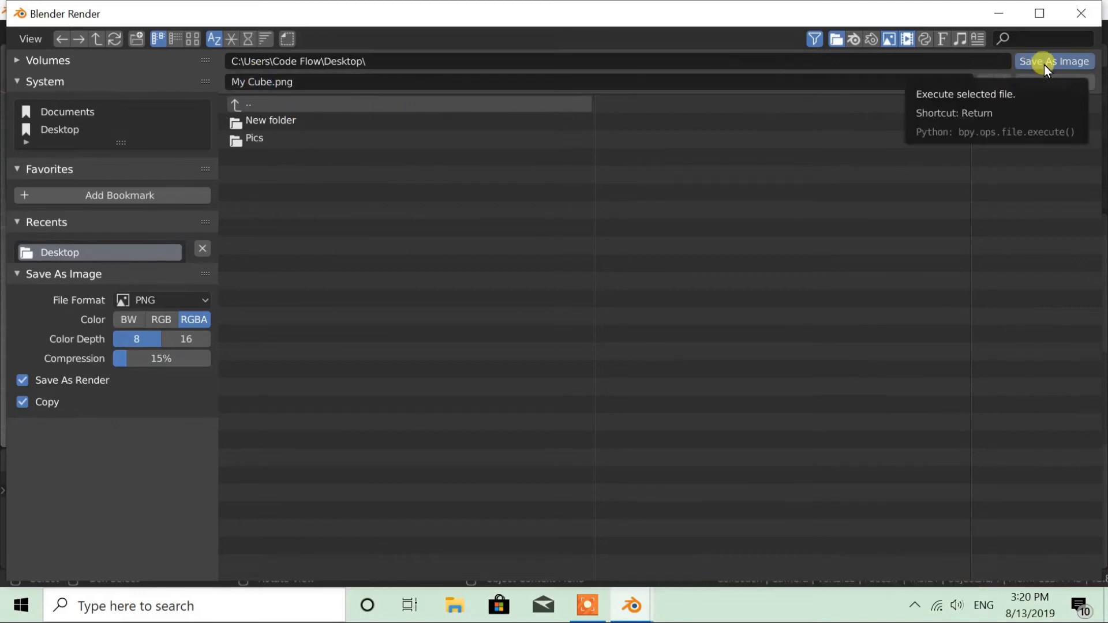
# Step: Confirm saving My Cube.png to the Desktop and close the render window
pyautogui.click(1044, 65)
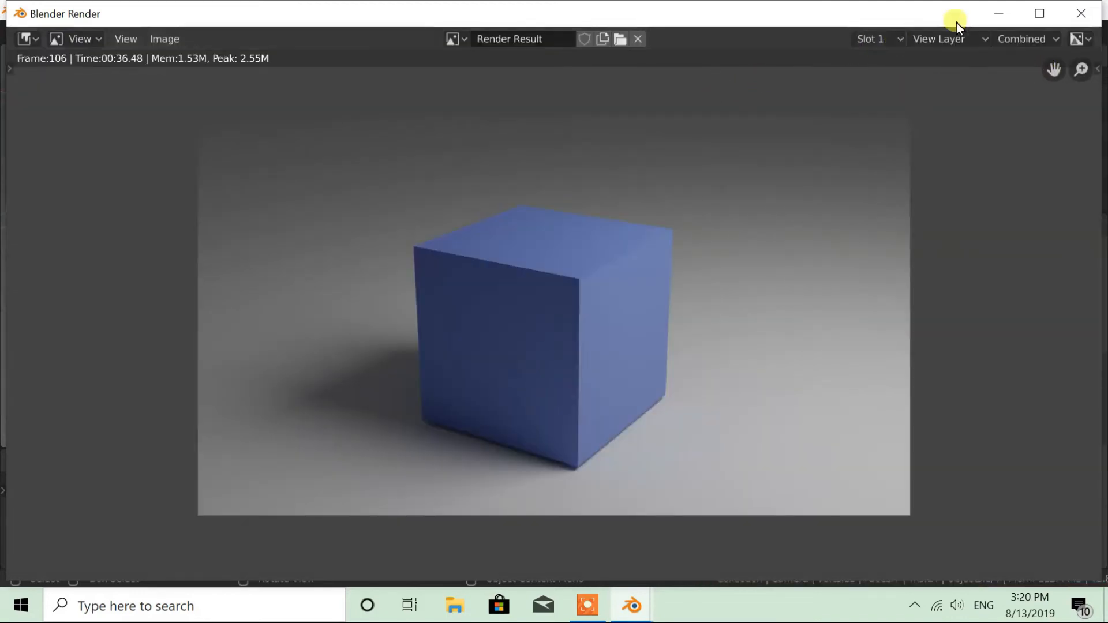
pyautogui.click(1077, 14)
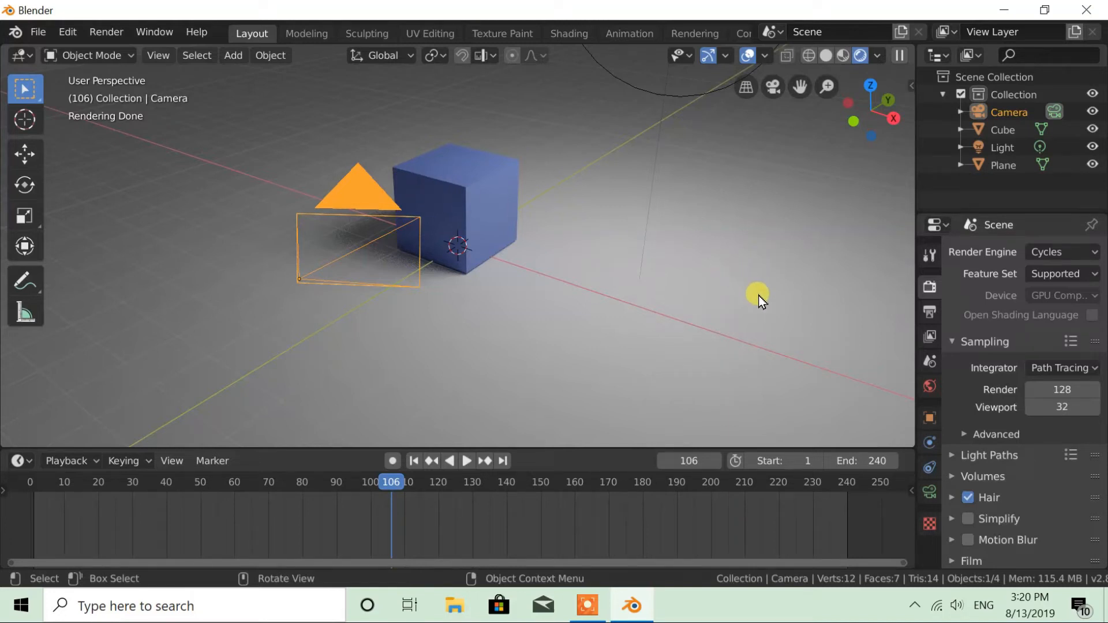
# Step: Set the Cycles render samples to 64 and apply the HDTV 720p preset to the output dimensions
pyautogui.click(1048, 391)
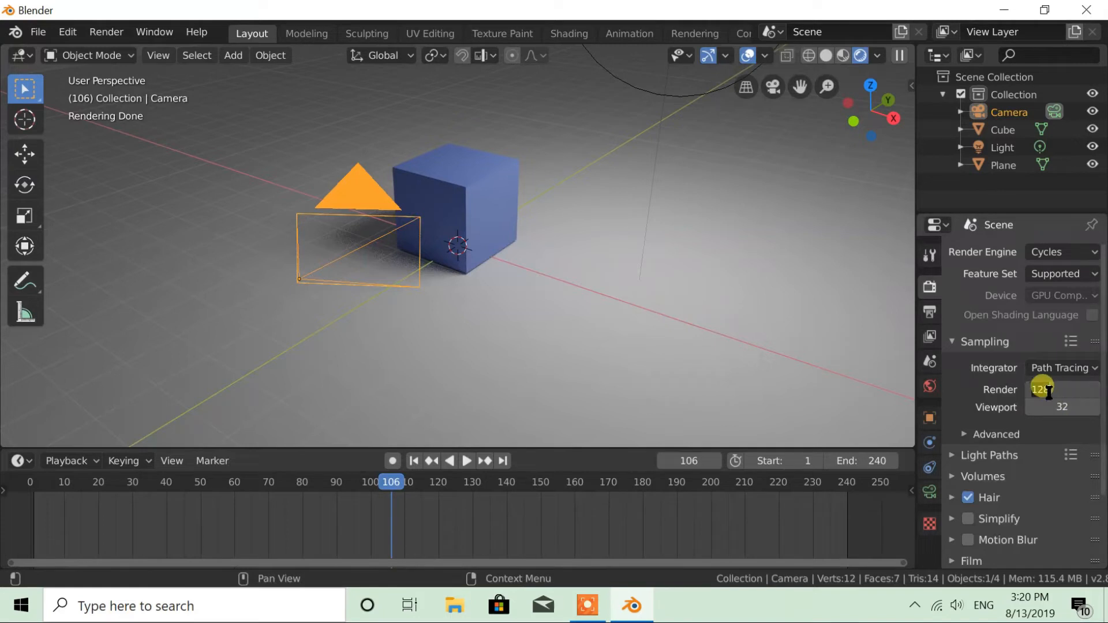
pyautogui.press('Return')
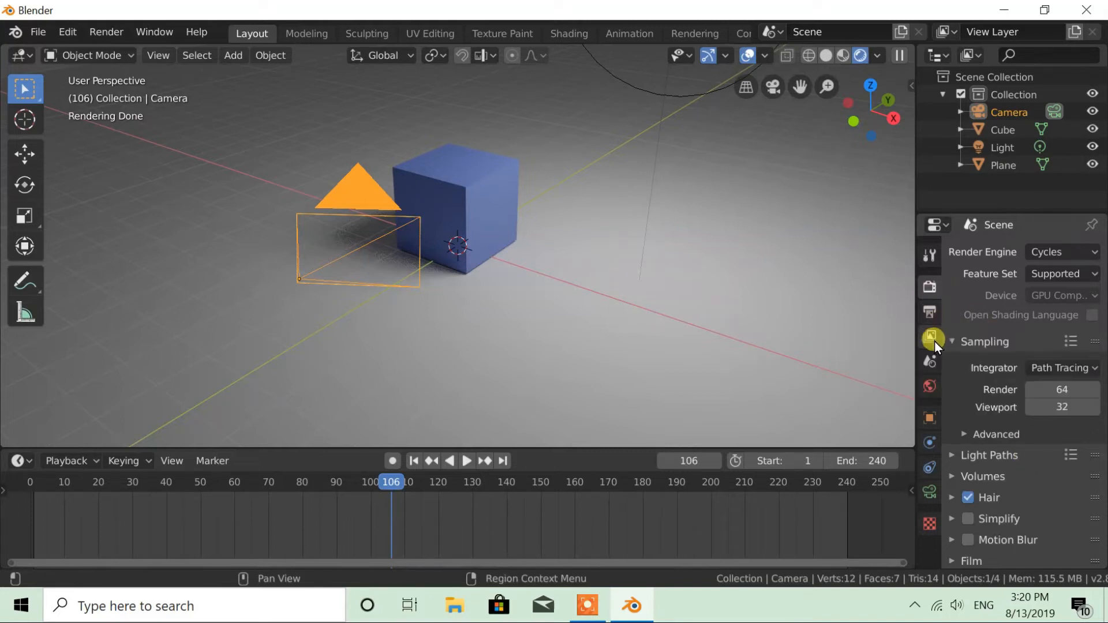
pyautogui.click(930, 315)
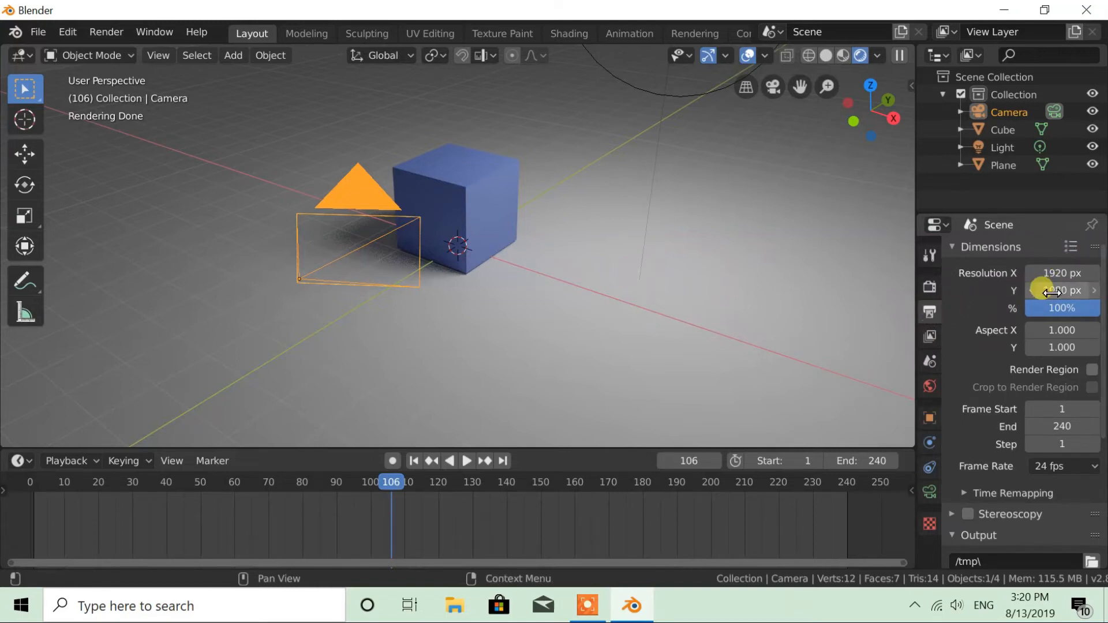
pyautogui.click(1067, 249)
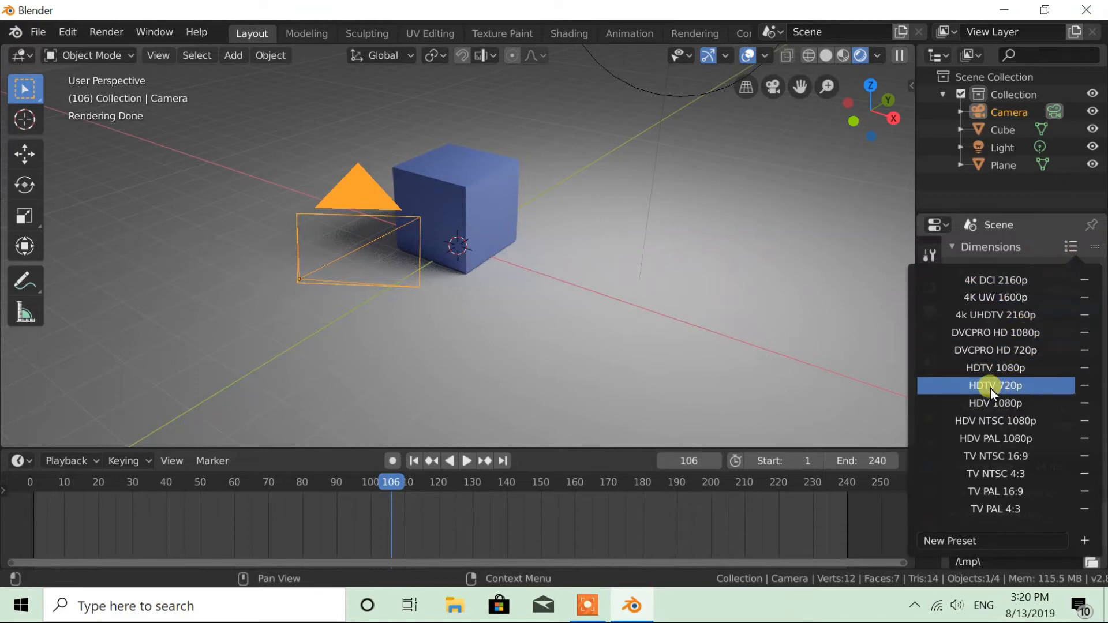
pyautogui.click(953, 384)
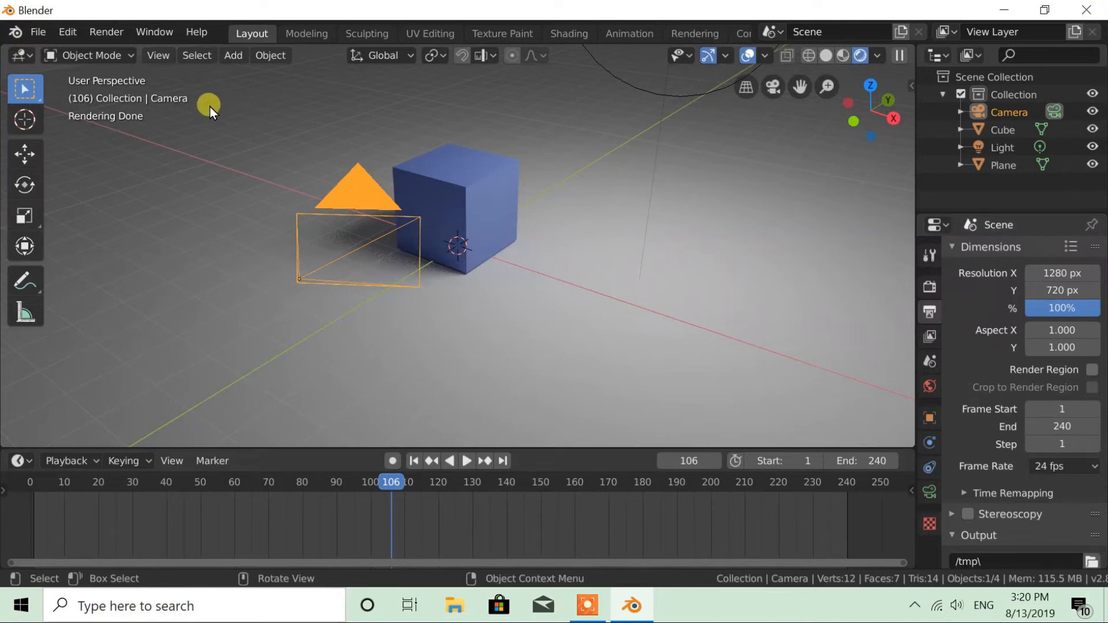
# Step: Render the full animation from frame 1 to 240, and minimize the render window when it is done
pyautogui.click(107, 37)
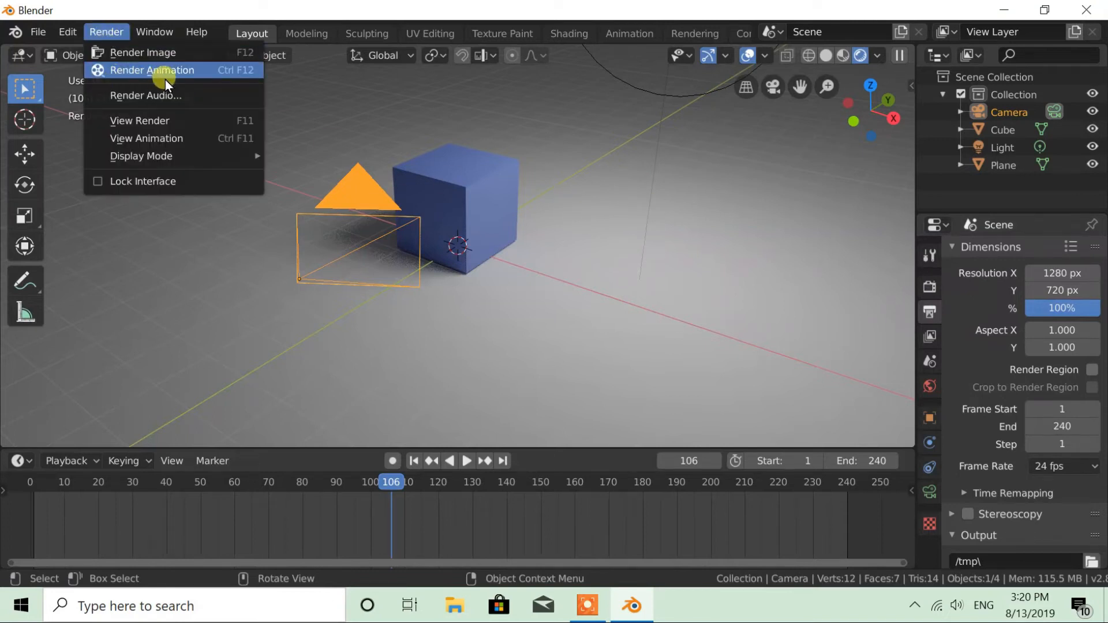
pyautogui.click(188, 75)
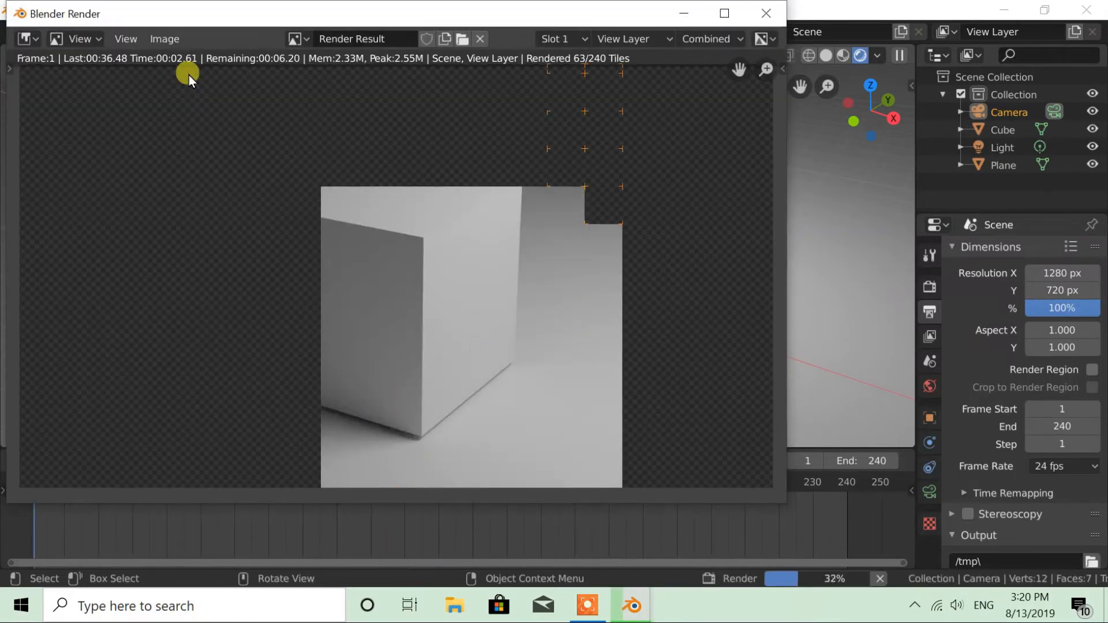
pyautogui.scroll(-1, 261, 190)
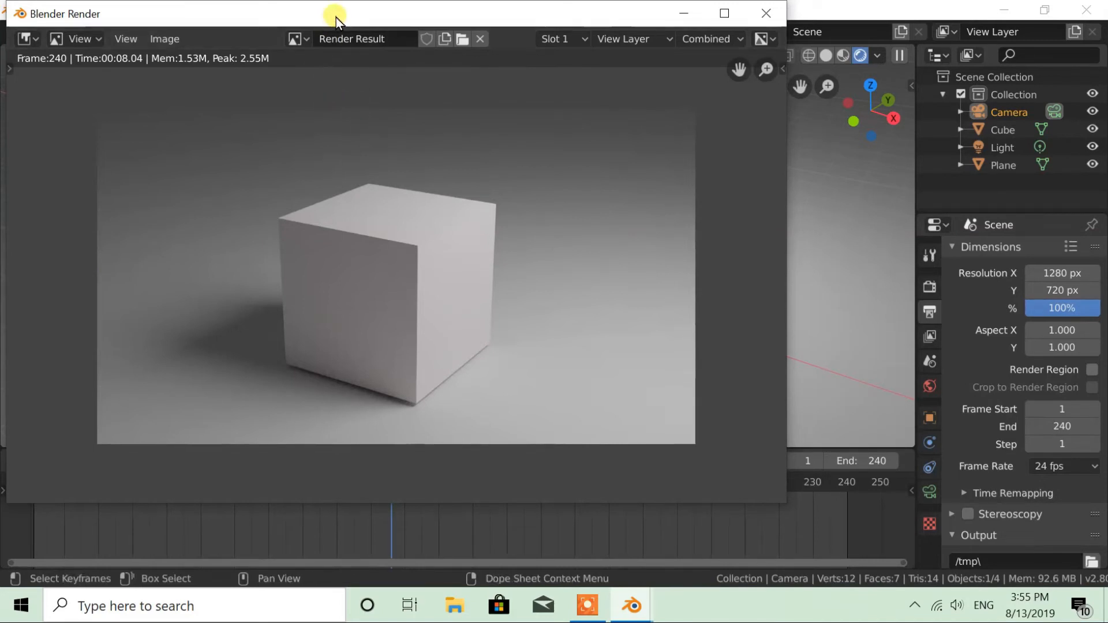
pyautogui.click(685, 13)
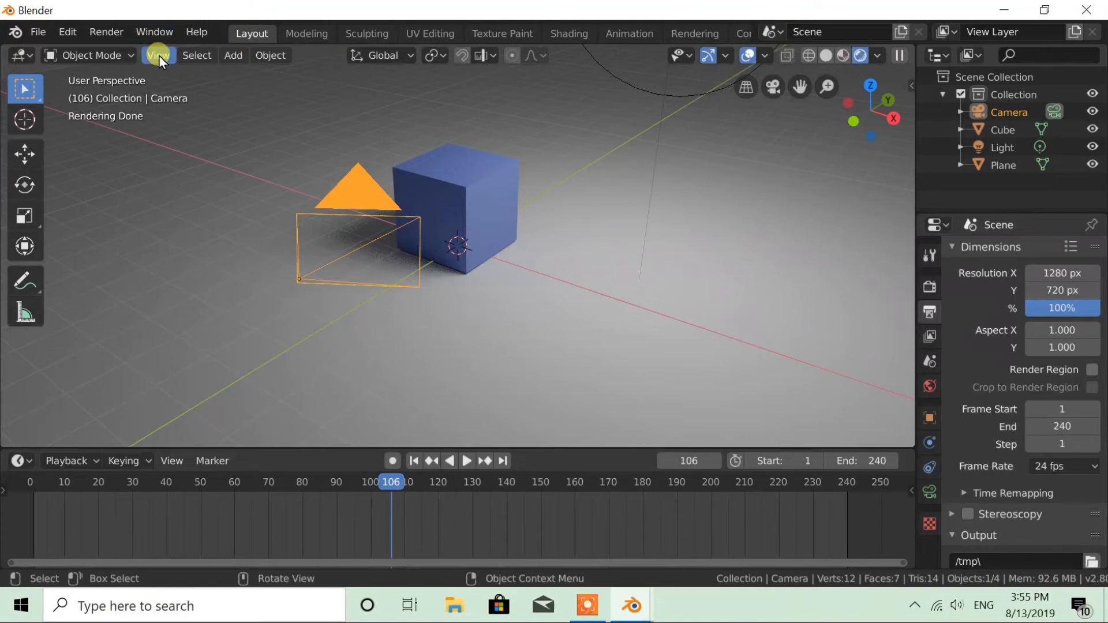
# Step: Play back the rendered animation in the separate player window, move that window up into full view, and close it
pyautogui.click(103, 34)
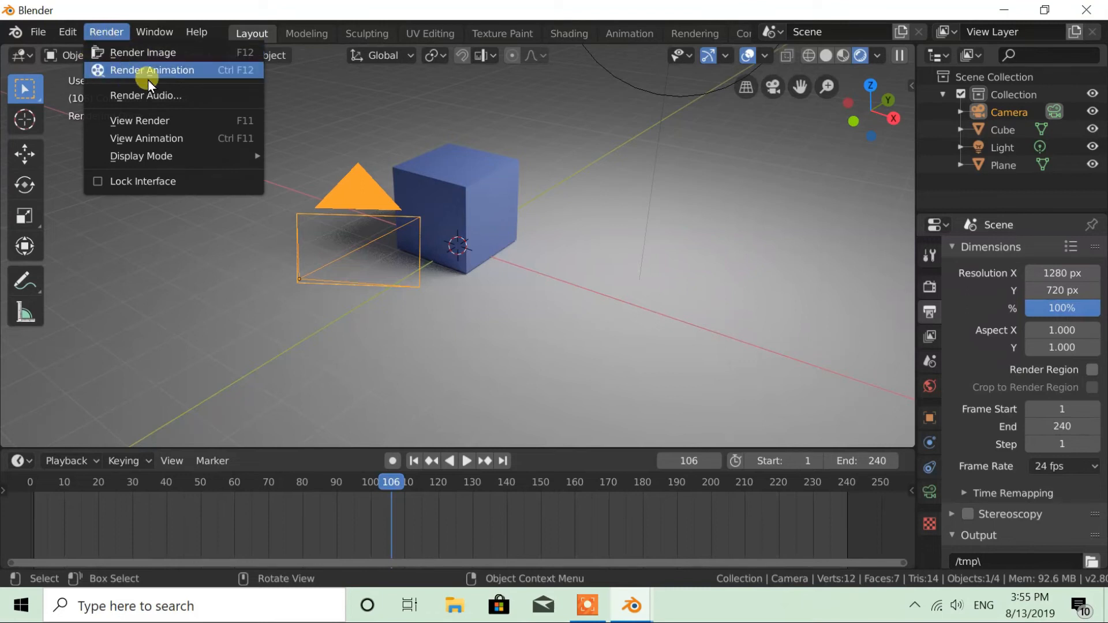
pyautogui.click(151, 140)
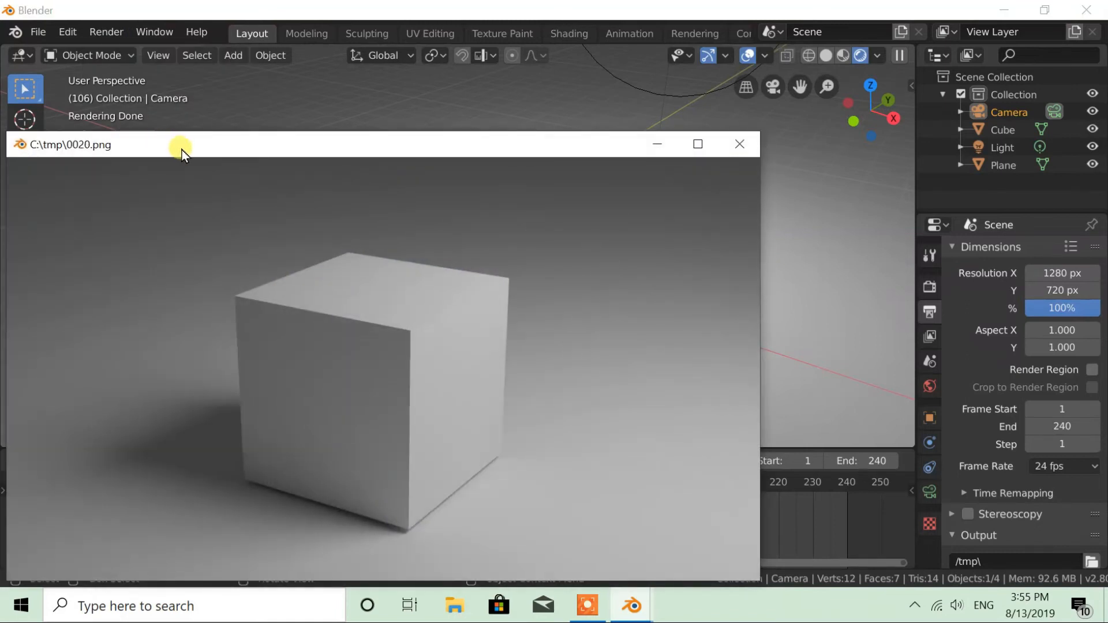
pyautogui.moveTo(181, 153); pyautogui.dragTo(303, 87)
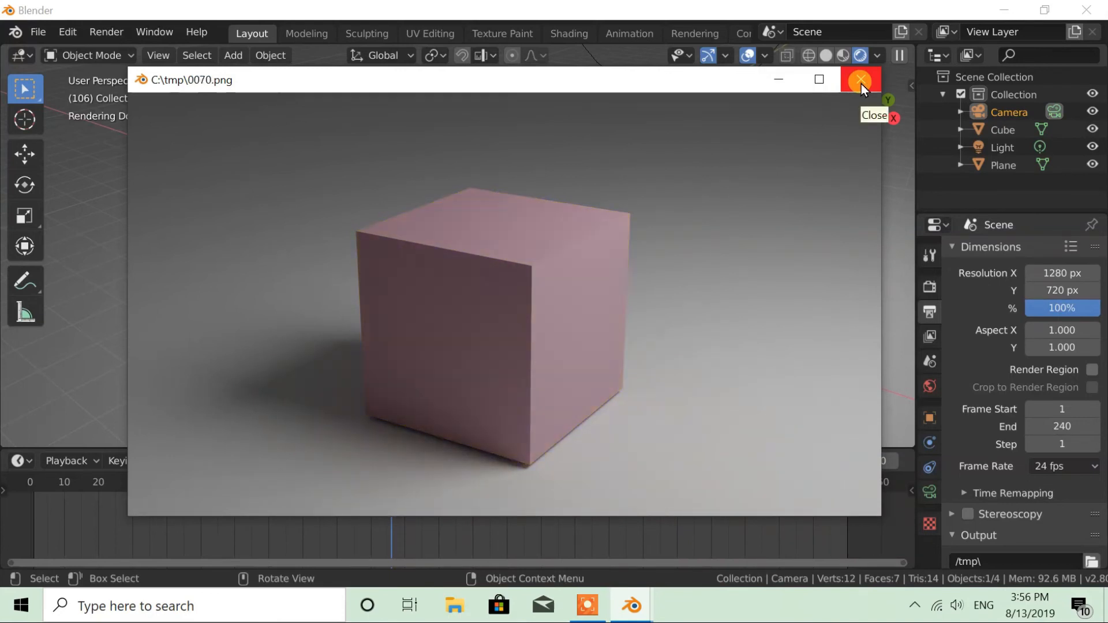
pyautogui.click(861, 84)
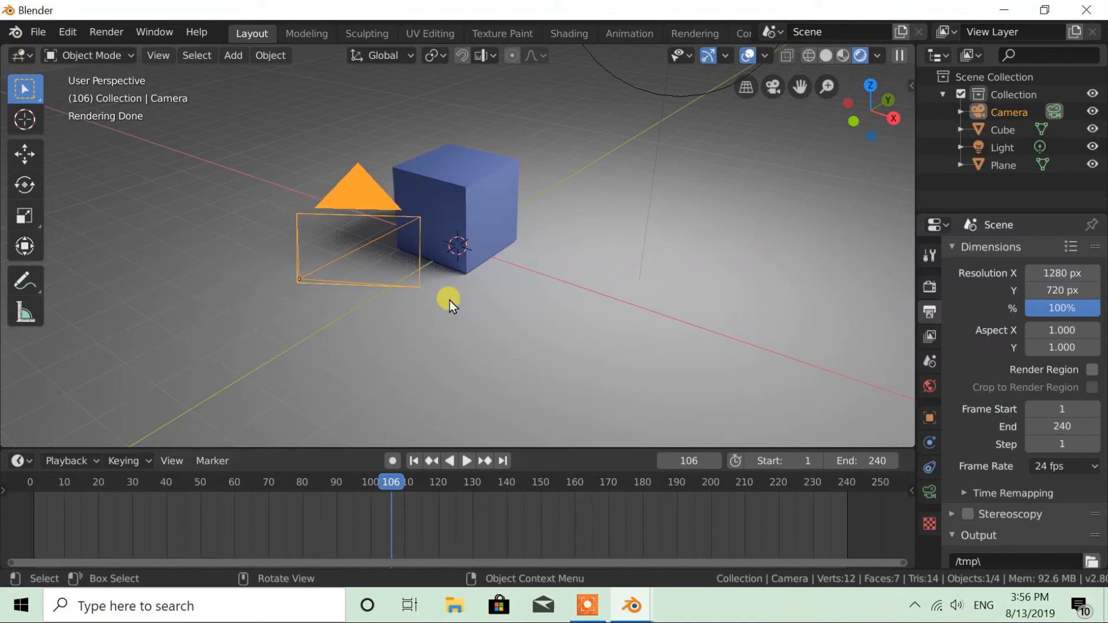
# Step: Switch to File Explorer and open the tmp folder on Local Disk (C:)
pyautogui.click(456, 617)
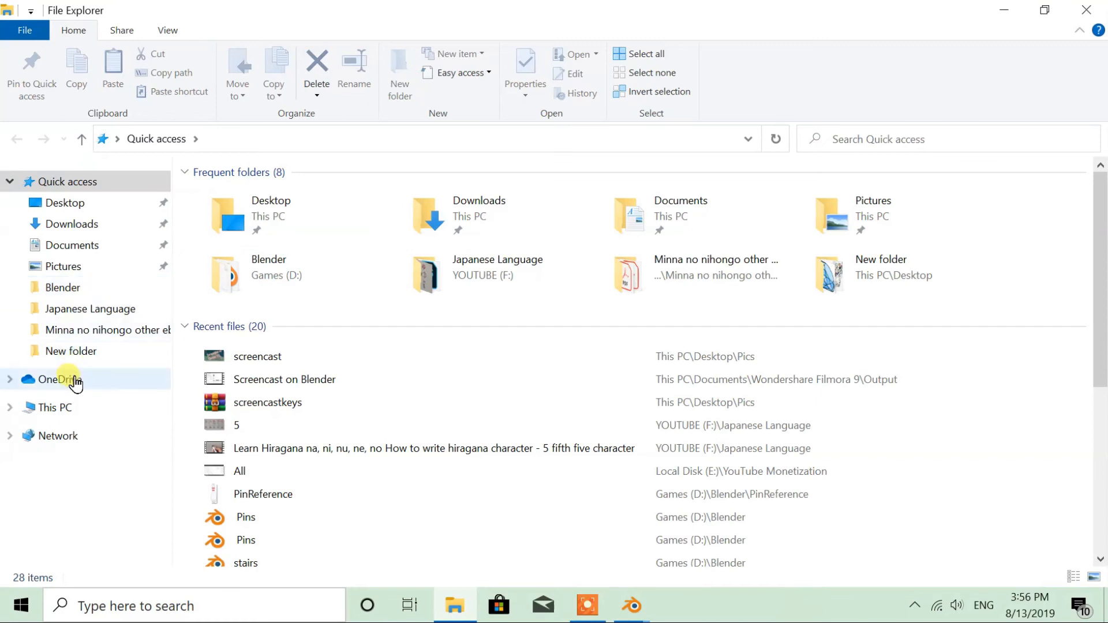
pyautogui.click(68, 410)
pyautogui.doubleClick(260, 316)
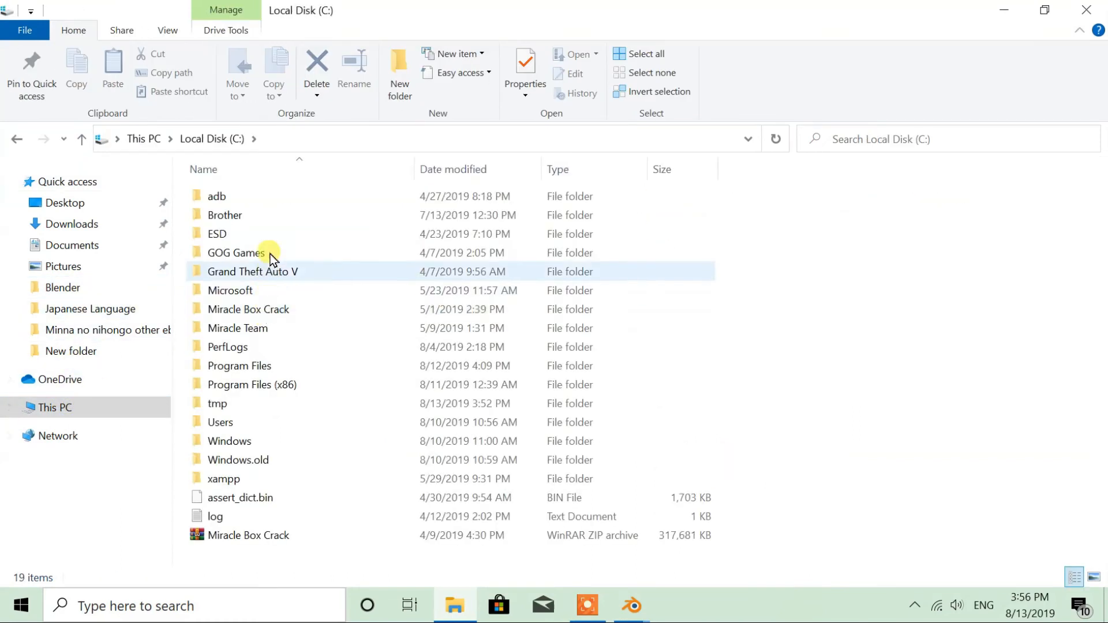
pyautogui.doubleClick(230, 403)
# Step: Look through the rendered frame images 0001 to 0240 in the tmp folder, then minimize File Explorer
pyautogui.scroll(-15, 253, 358)
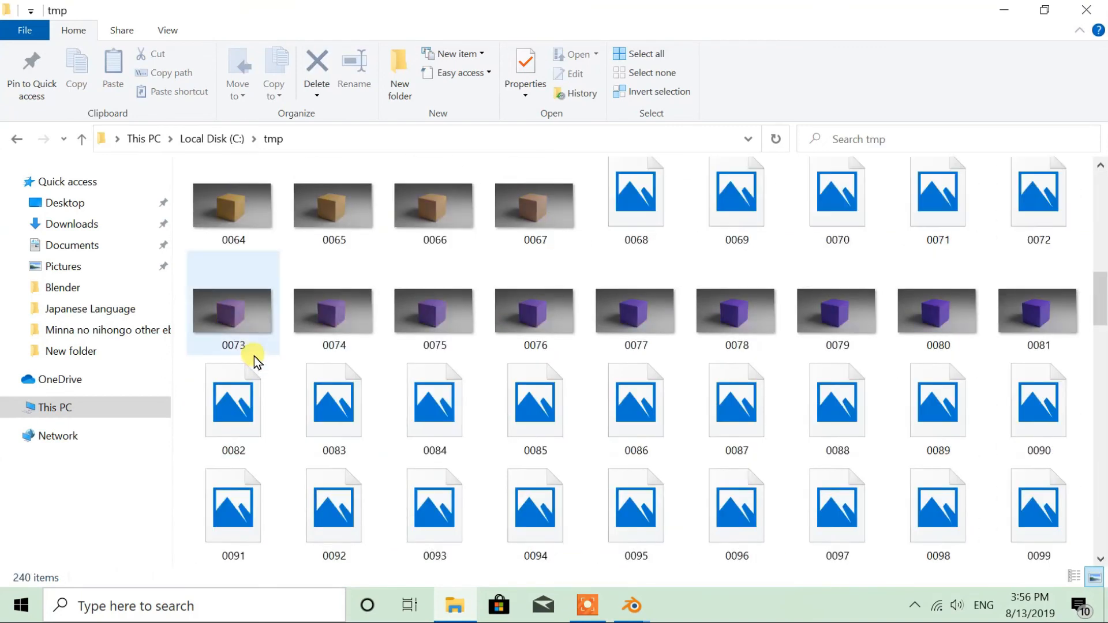
pyautogui.scroll(-8, 254, 357)
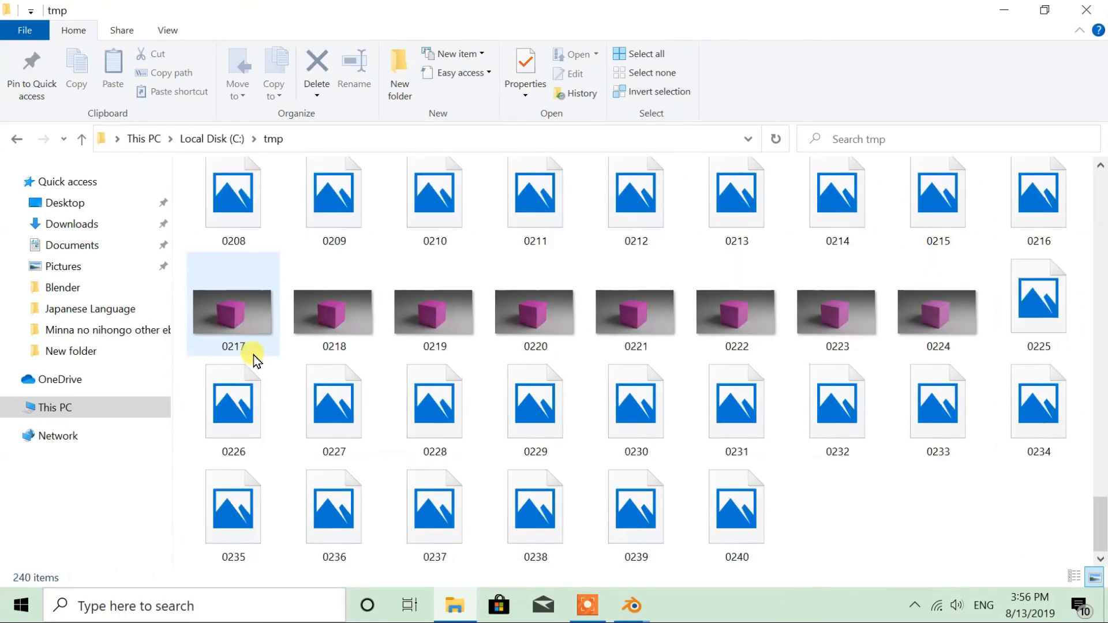
pyautogui.scroll(20, 254, 355)
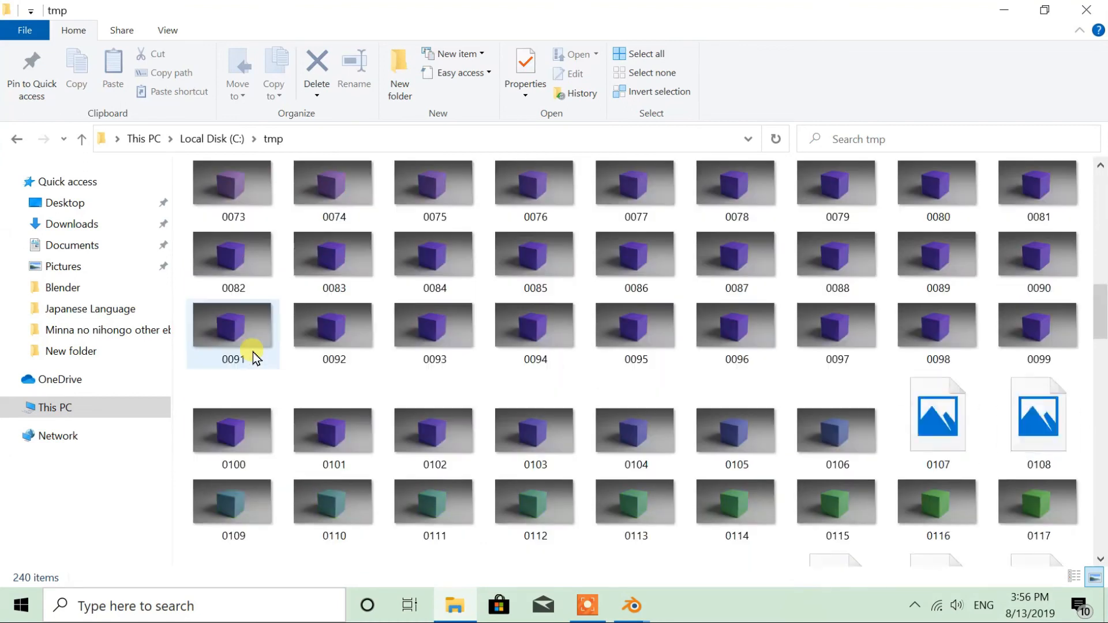
pyautogui.scroll(-20, 254, 357)
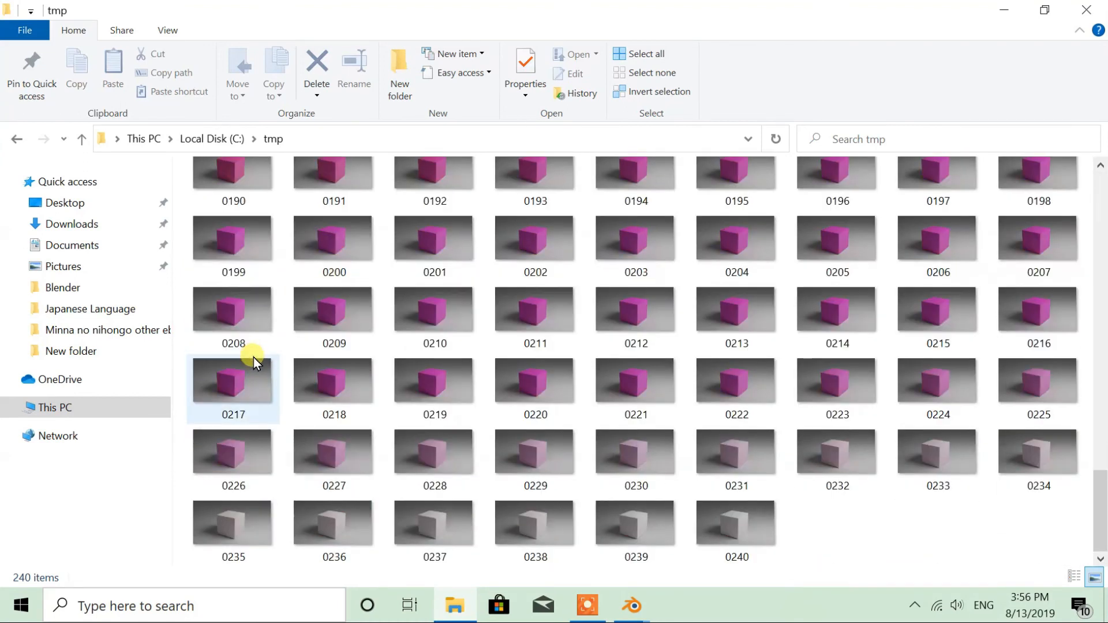
pyautogui.scroll(20, 256, 364)
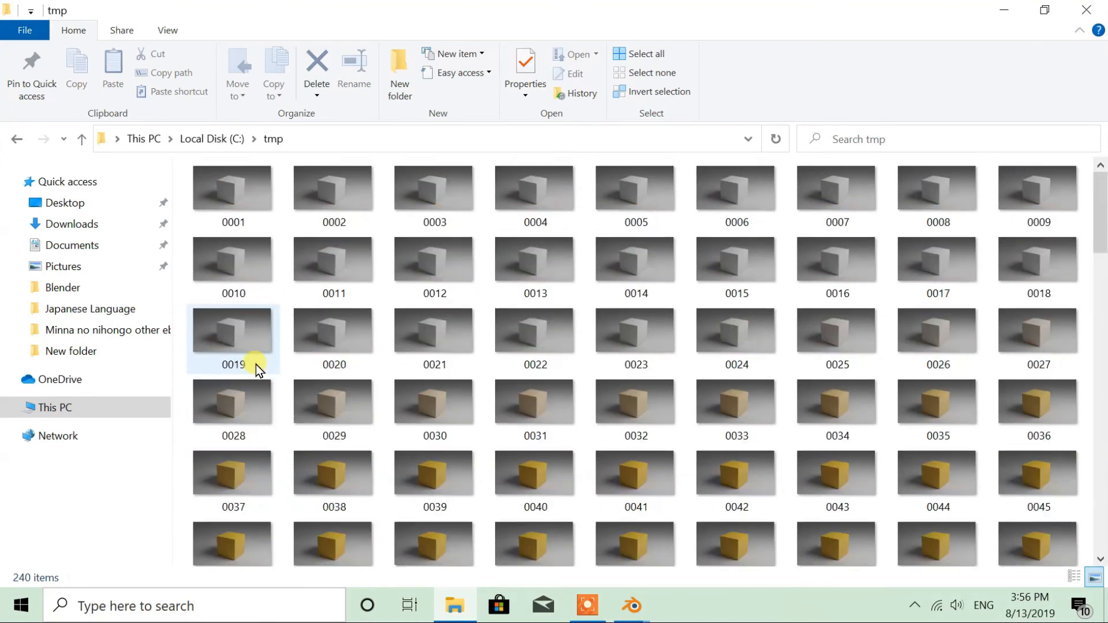
pyautogui.scroll(-20, 256, 364)
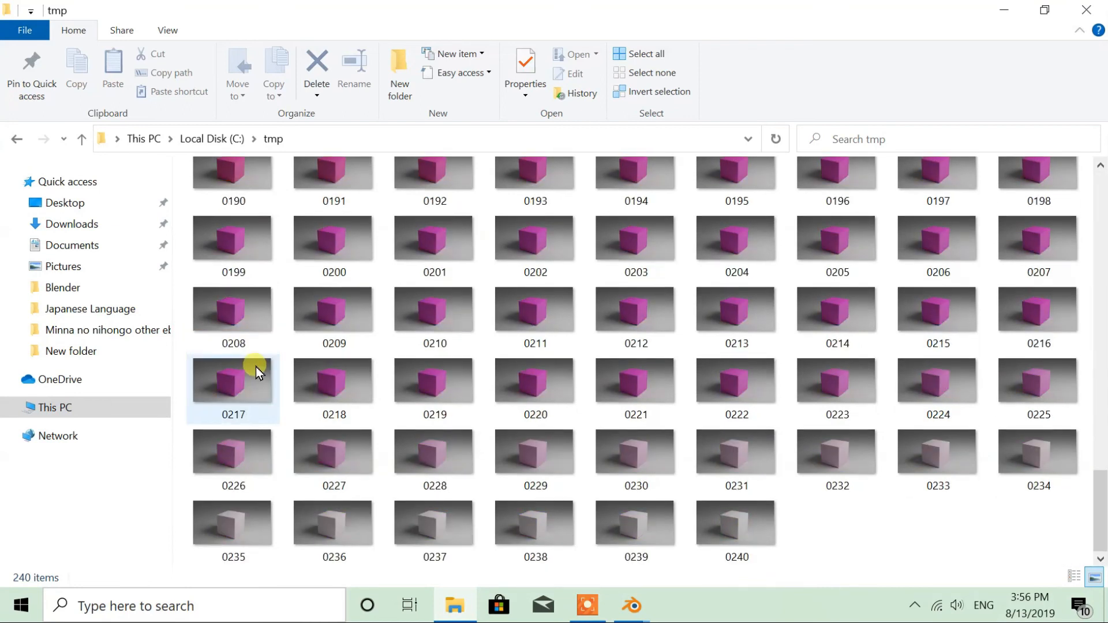
pyautogui.scroll(6, 256, 366)
pyautogui.scroll(16, 255, 367)
pyautogui.scroll(-20, 255, 370)
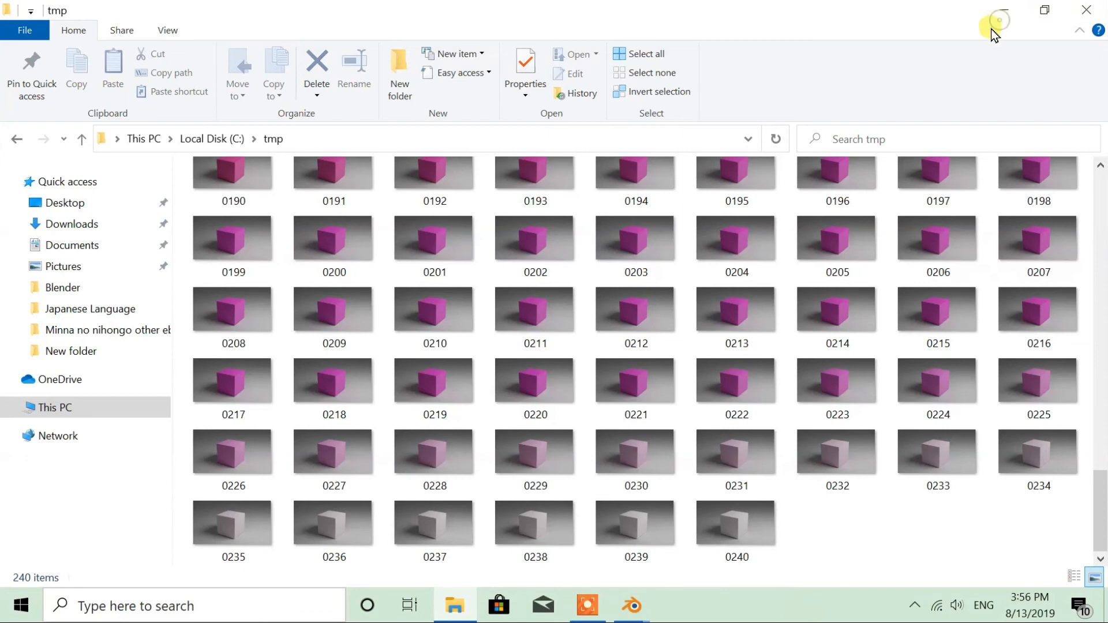
pyautogui.click(998, 17)
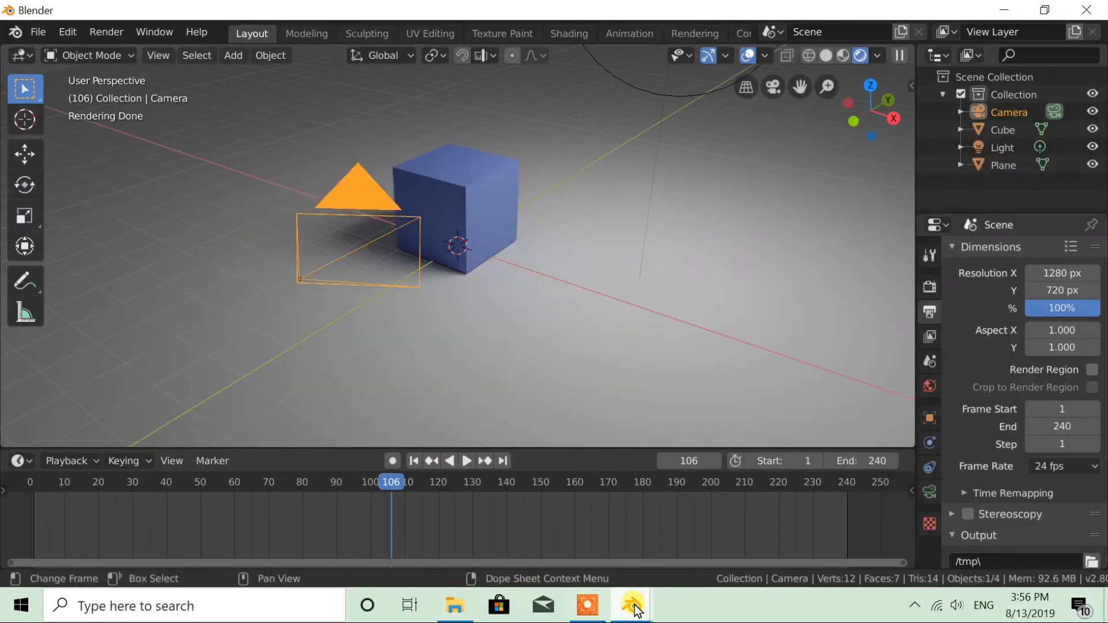
# Step: Bring the render result window back up for a look and minimize it again
pyautogui.moveTo(634, 609)
pyautogui.click(699, 548)
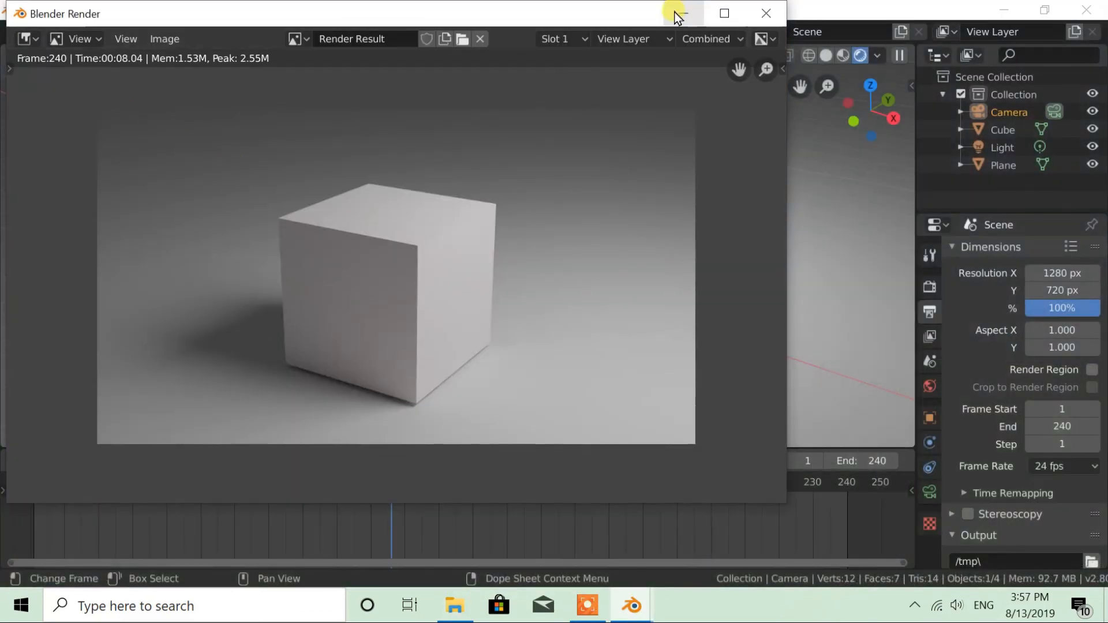
pyautogui.click(680, 14)
# Step: Review the scene's output properties, including the output folder path and the available file formats
pyautogui.scroll(-4, 998, 375)
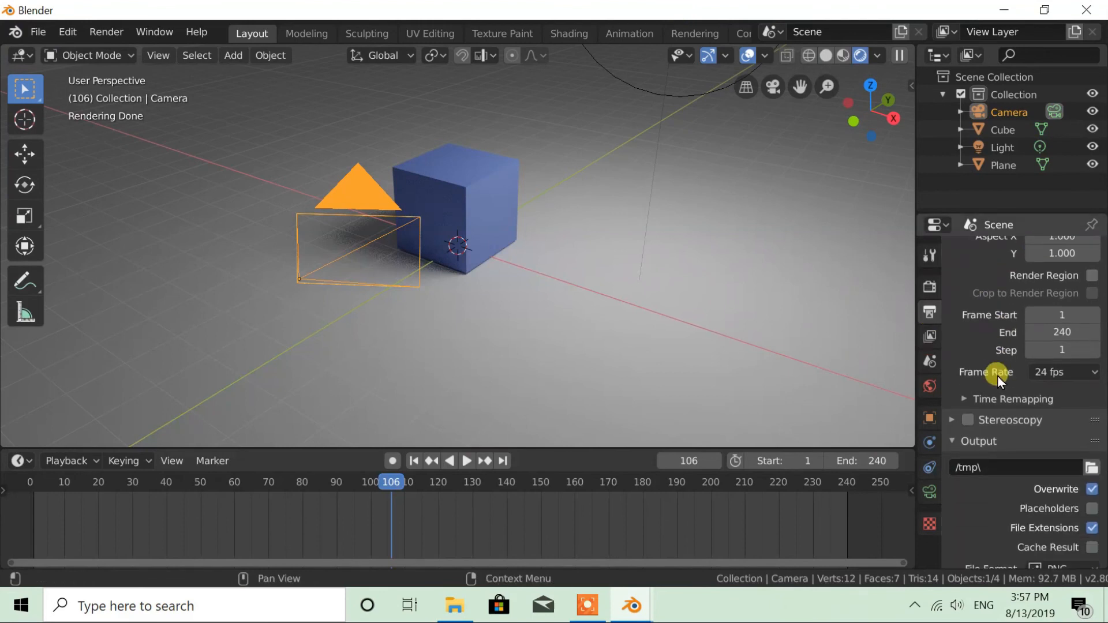
pyautogui.scroll(4, 998, 374)
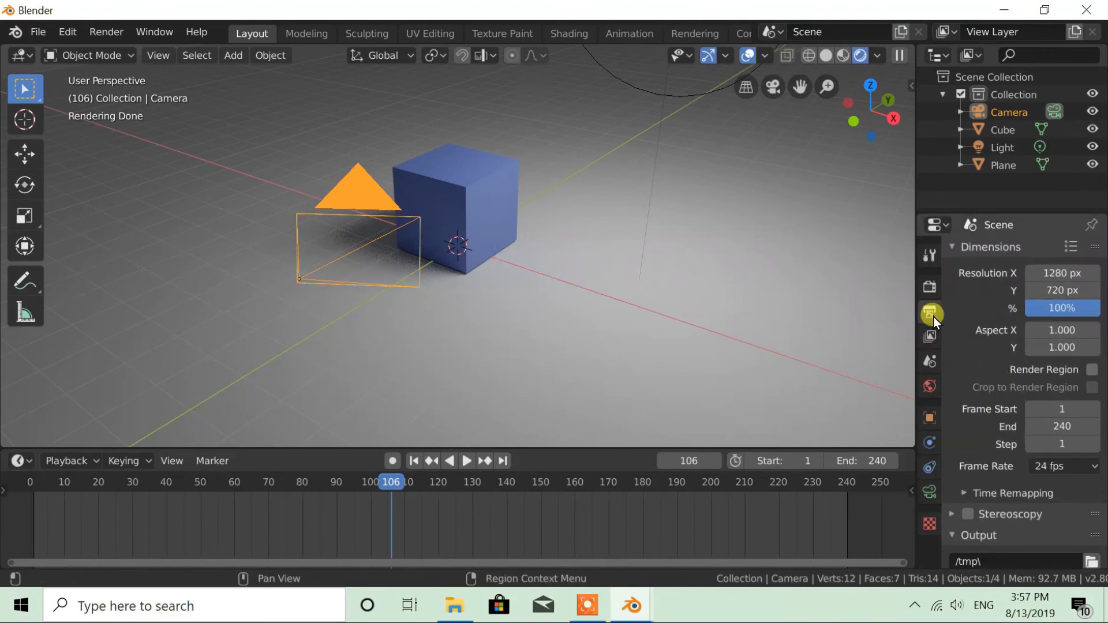
pyautogui.scroll(-5, 1026, 400)
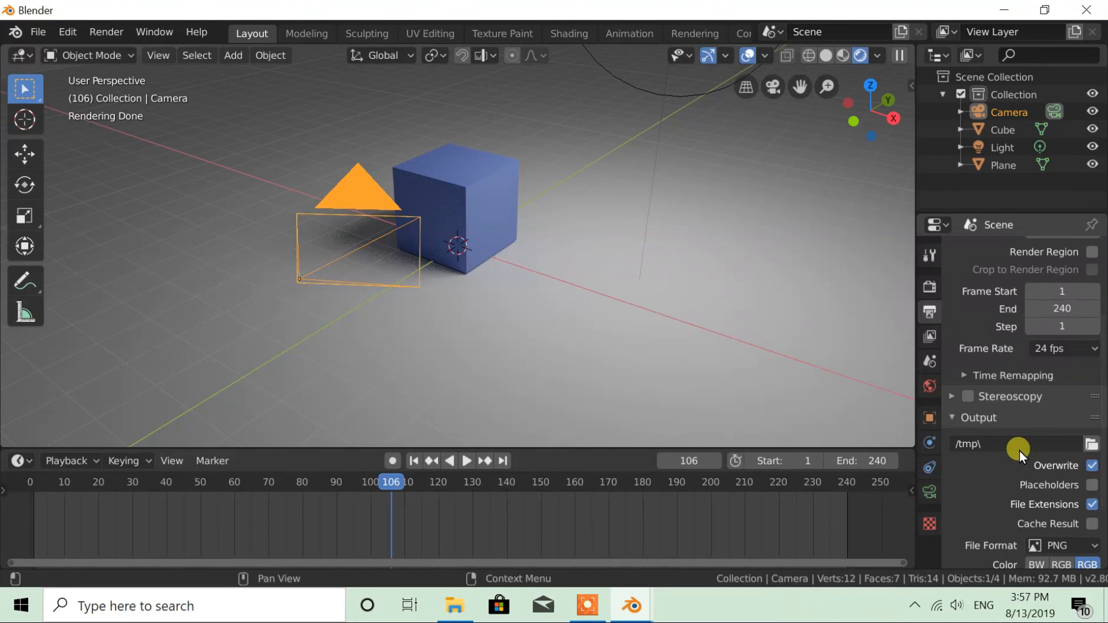
pyautogui.scroll(-4, 1019, 451)
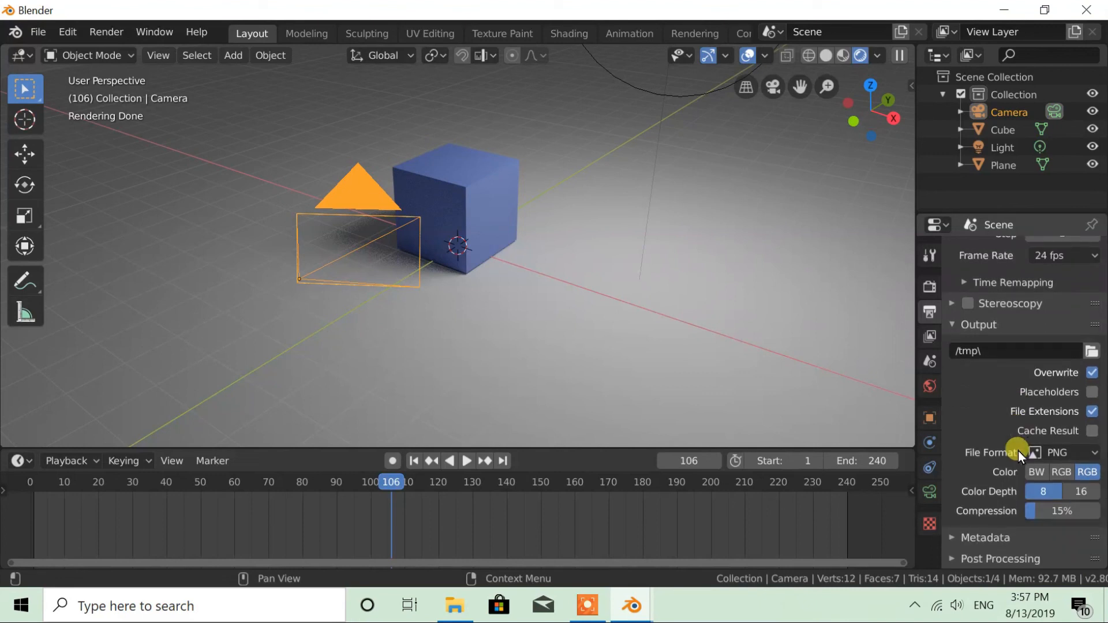
pyautogui.click(1086, 455)
pyautogui.scroll(4, 622, 376)
pyautogui.scroll(-4, 584, 376)
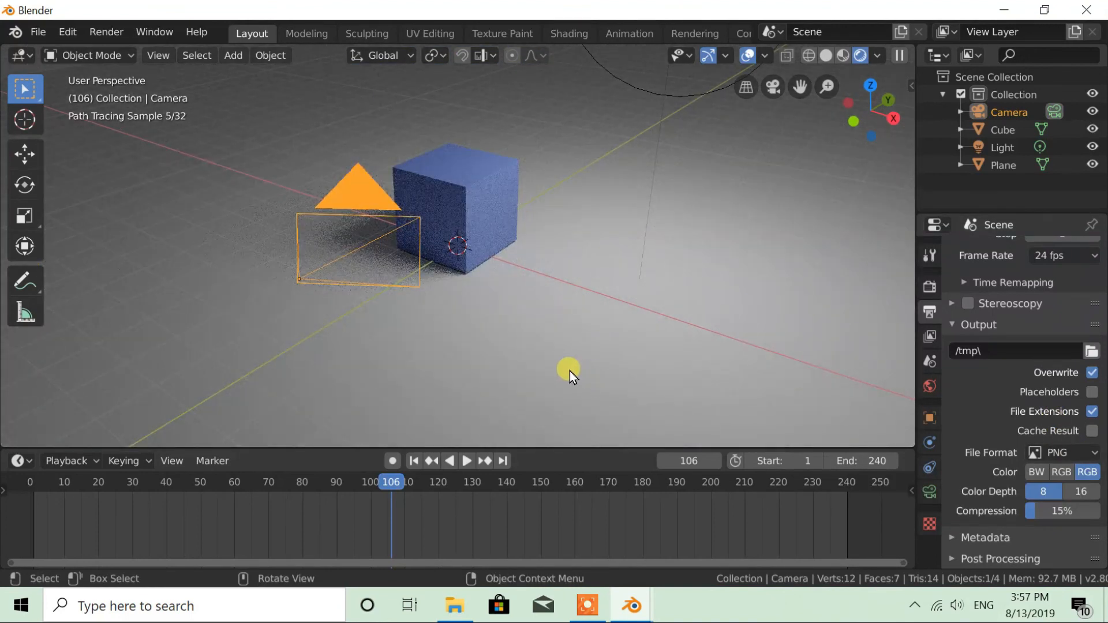